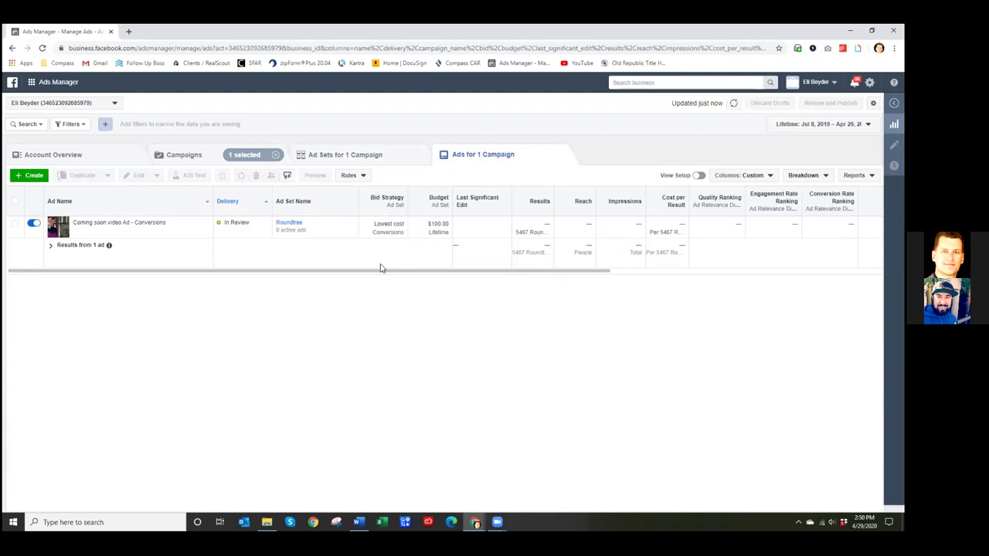
Begin a new ad set from the Roundtree campaign's Ads tab using the green Create button
{"action": "mouse_move", "coordinate": [96, 232]}
{"action": "left_click", "coordinate": [35, 178]}
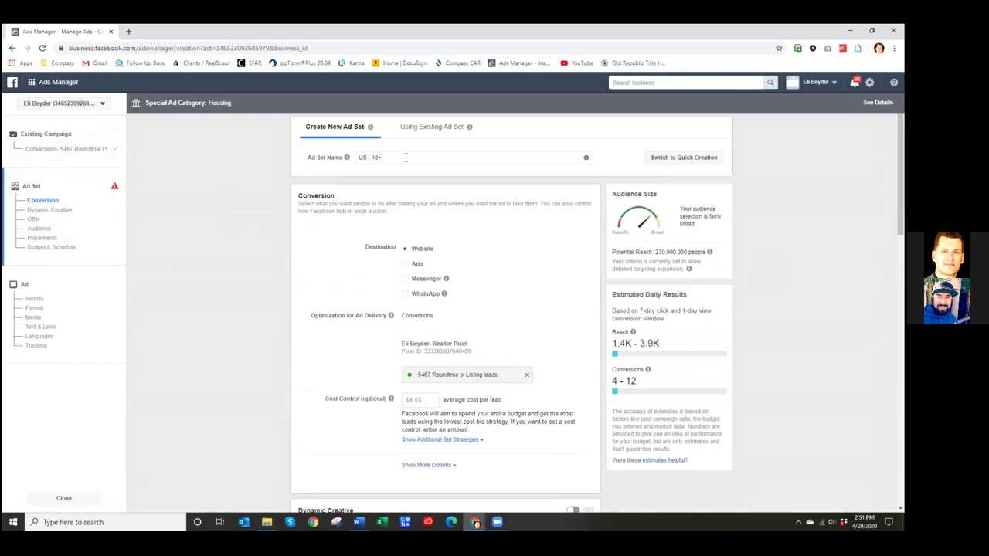
Open and close the ad account list, then go back to the campaign's ads table
{"action": "left_click", "coordinate": [99, 107]}
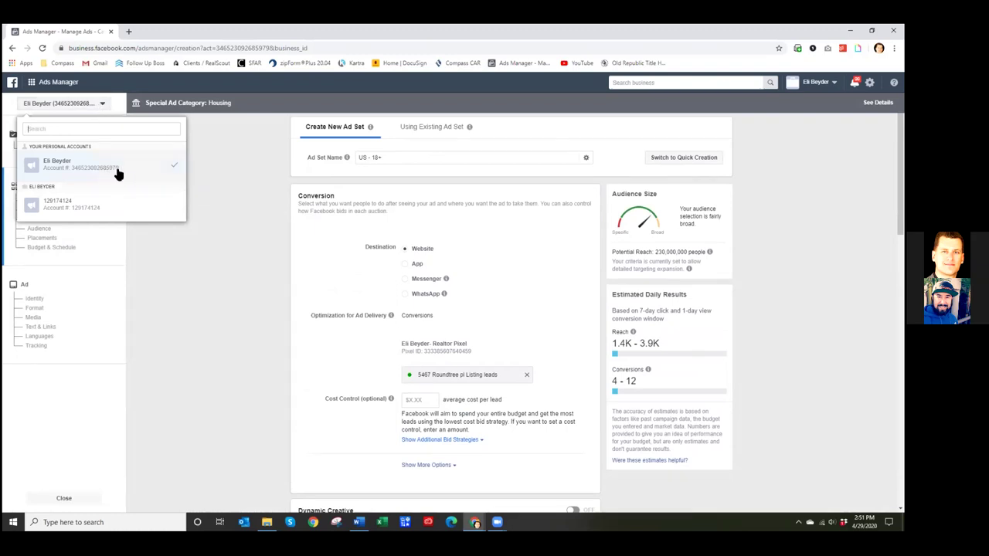
{"action": "left_click", "coordinate": [232, 183]}
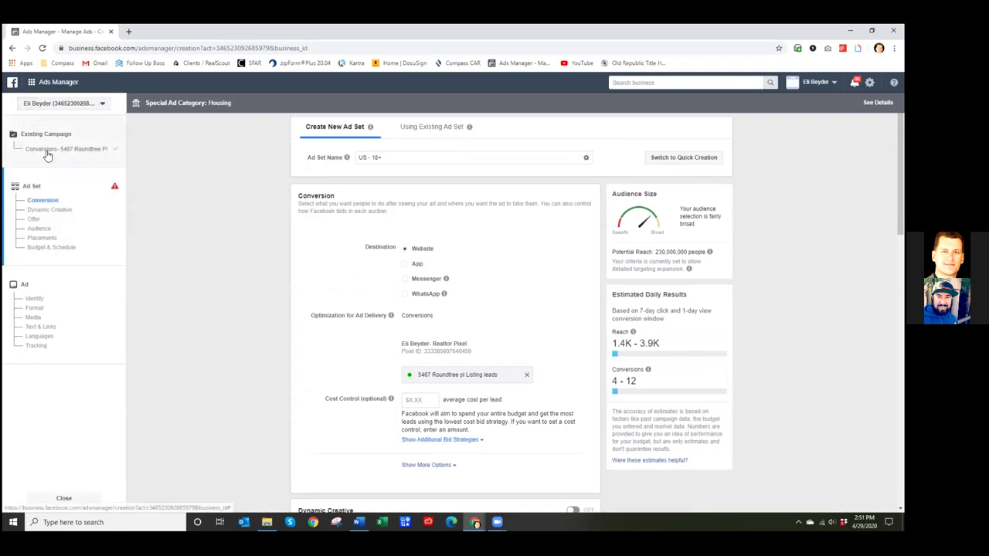
{"action": "left_click", "coordinate": [12, 48]}
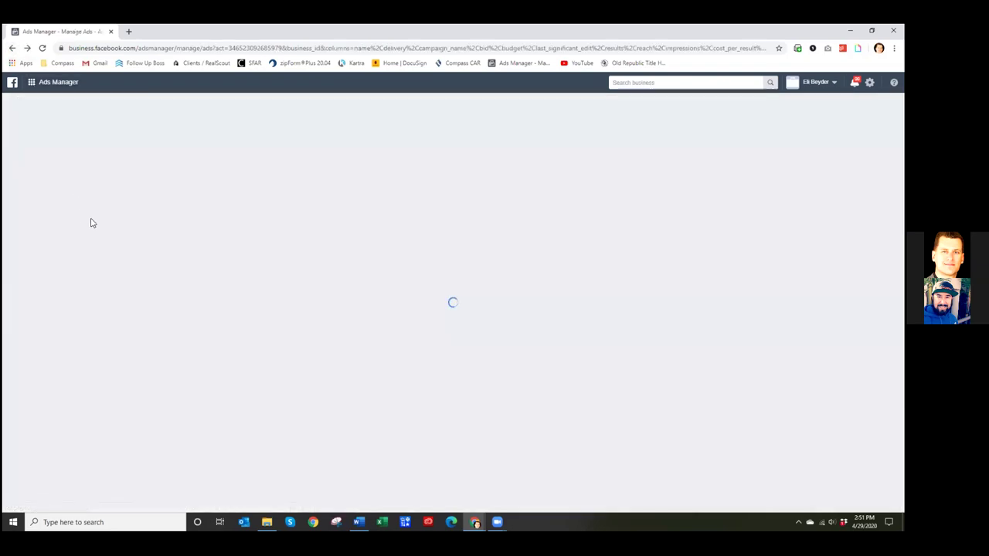
Deselect the Roundtree conversions campaign to show all campaigns, then start a new ad from Ad Sets
{"action": "left_click", "coordinate": [324, 155]}
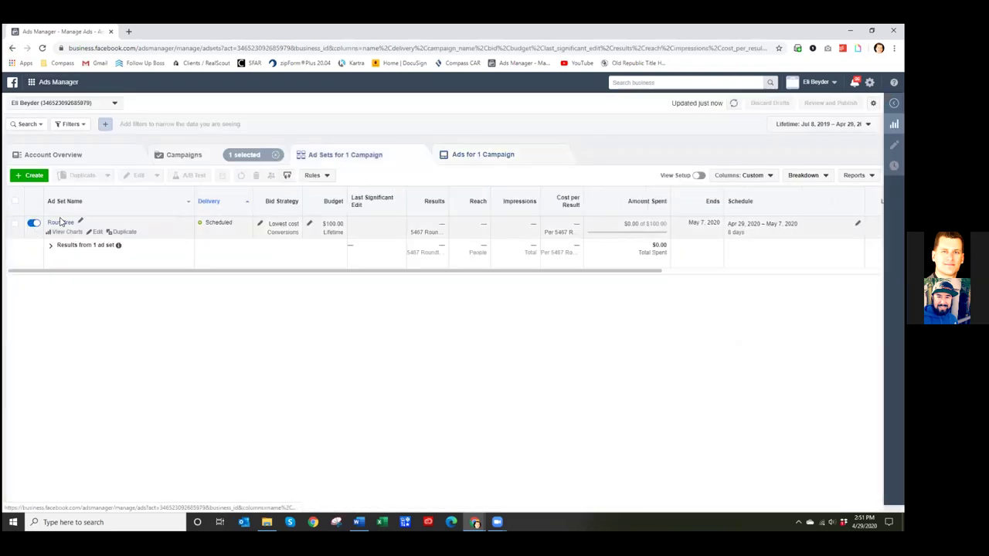
{"action": "left_click", "coordinate": [479, 159]}
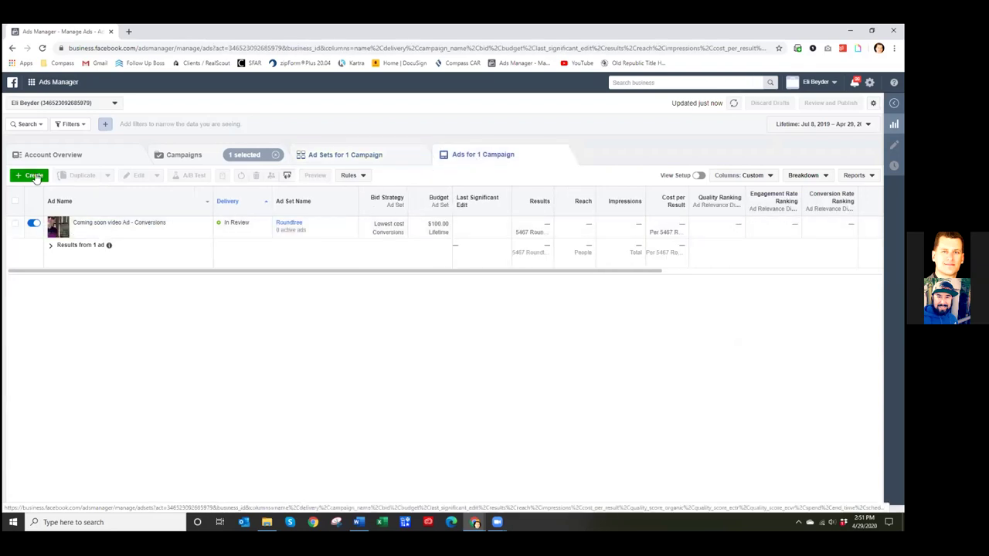
{"action": "left_click", "coordinate": [178, 158]}
{"action": "left_click", "coordinate": [14, 223]}
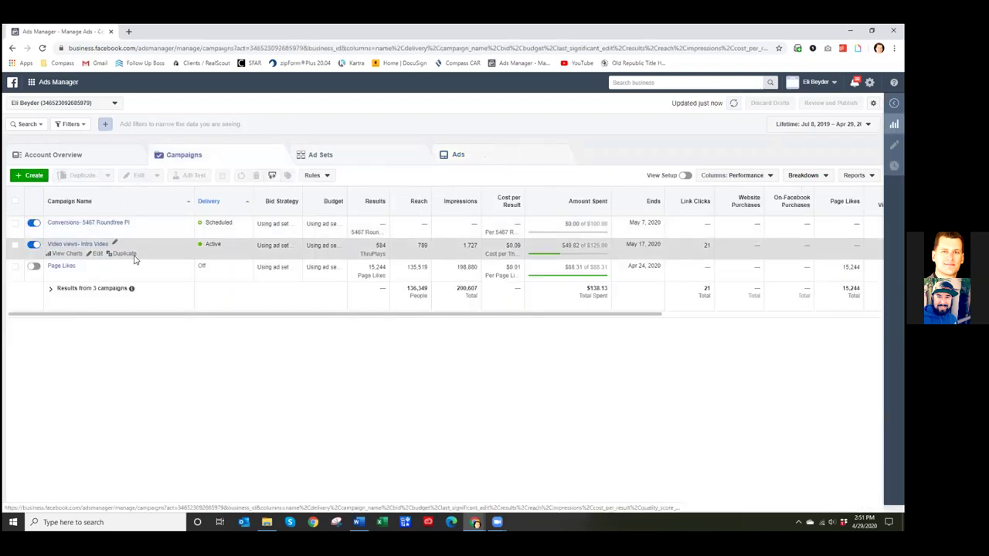
{"action": "left_click", "coordinate": [334, 157]}
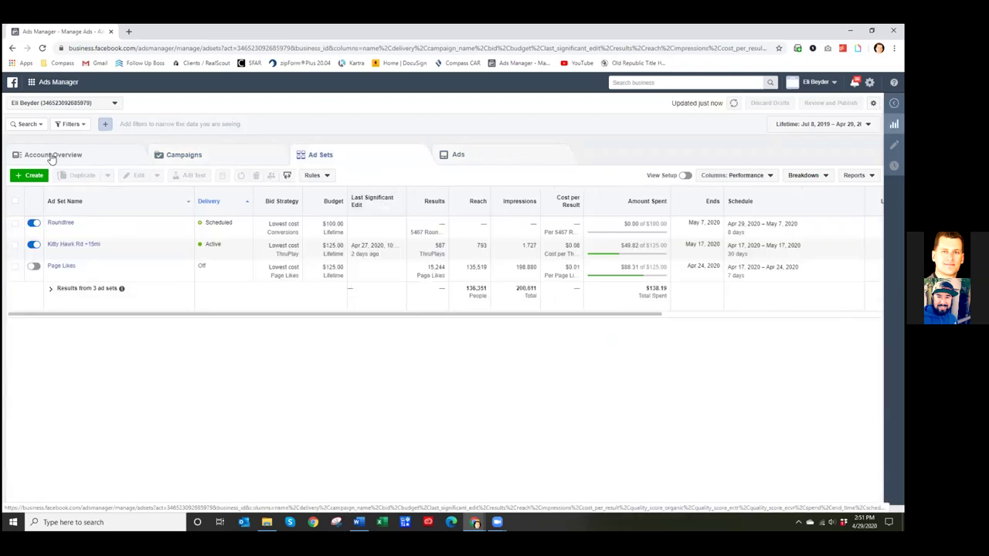
{"action": "left_click", "coordinate": [40, 178]}
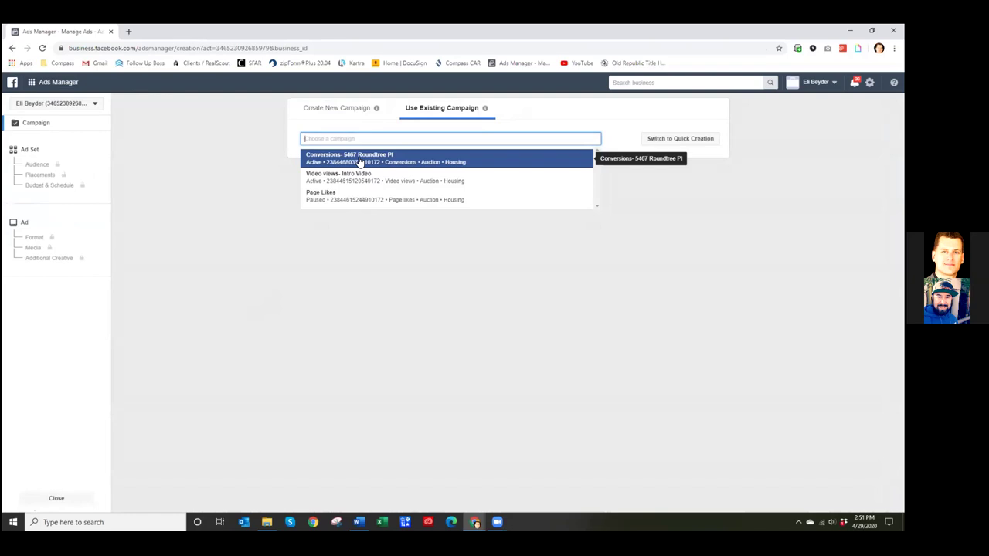
Create a brand-new campaign in the Housing special ad category with the Conversions objective
{"action": "left_click", "coordinate": [339, 116]}
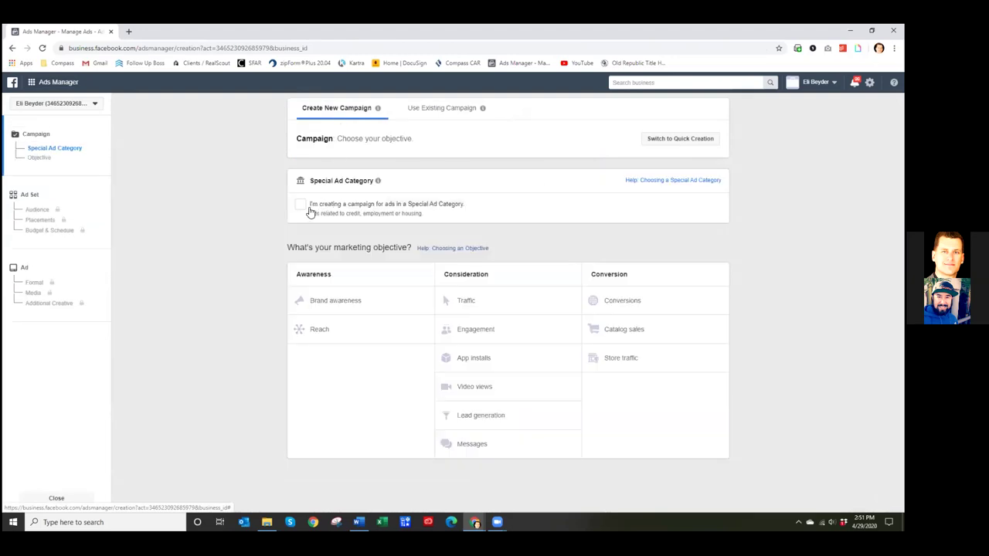
{"action": "left_click", "coordinate": [303, 208]}
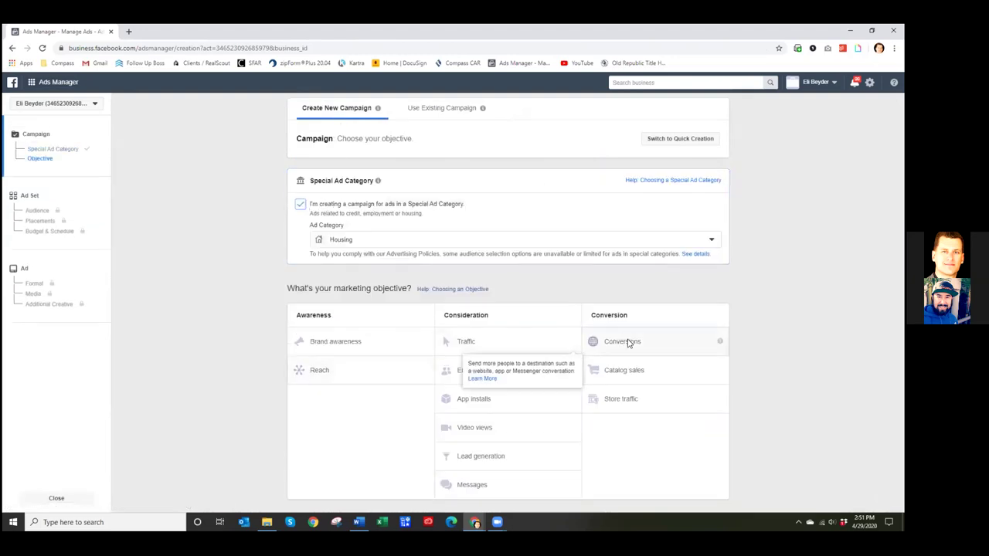
{"action": "left_click", "coordinate": [628, 342]}
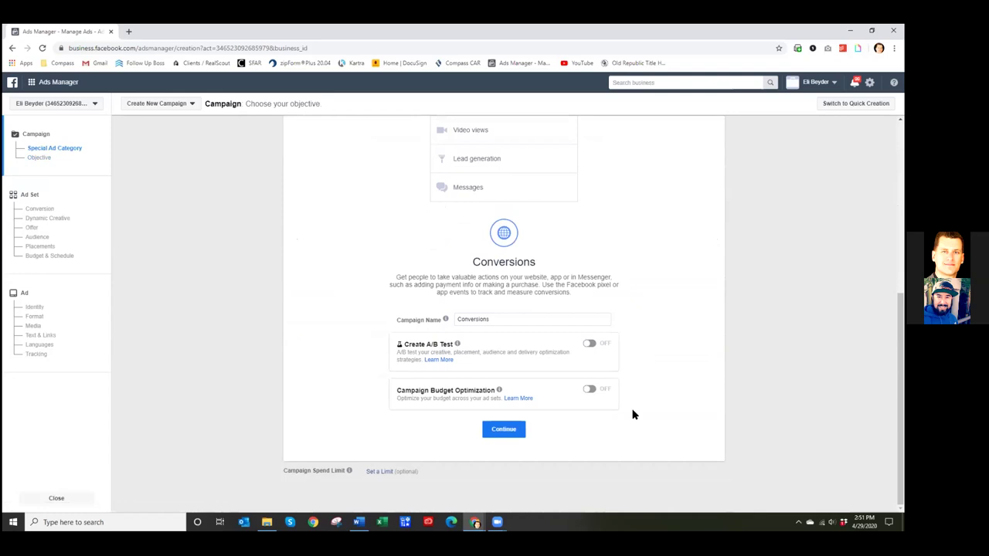
Name the campaign 'Conversions- Instagram' and continue to the ad set
{"action": "double_click", "coordinate": [467, 320]}
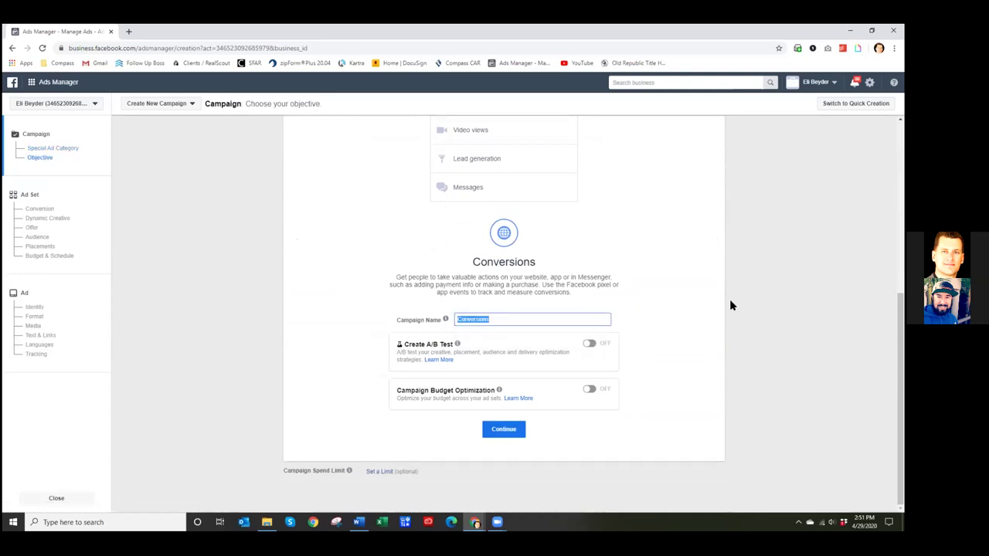
{"action": "key", "text": "BackSpace"}
{"action": "key", "text": "BackSpace"}
{"action": "key", "text": "BackSpace"}
{"action": "key", "text": "BackSpace"}
{"action": "key", "text": "BackSpace"}
{"action": "key", "text": "BackSpace"}
{"action": "key", "text": "BackSpace"}
{"action": "key", "text": "BackSpace"}
{"action": "key", "text": "BackSpace"}
{"action": "type", "text": "Conversions -"}
{"action": "double_click", "coordinate": [468, 320]}
{"action": "left_click", "coordinate": [467, 320]}
{"action": "type", "text": "v"}
{"action": "scroll", "coordinate": [664, 368], "scroll_direction": "up", "scroll_amount": 5}
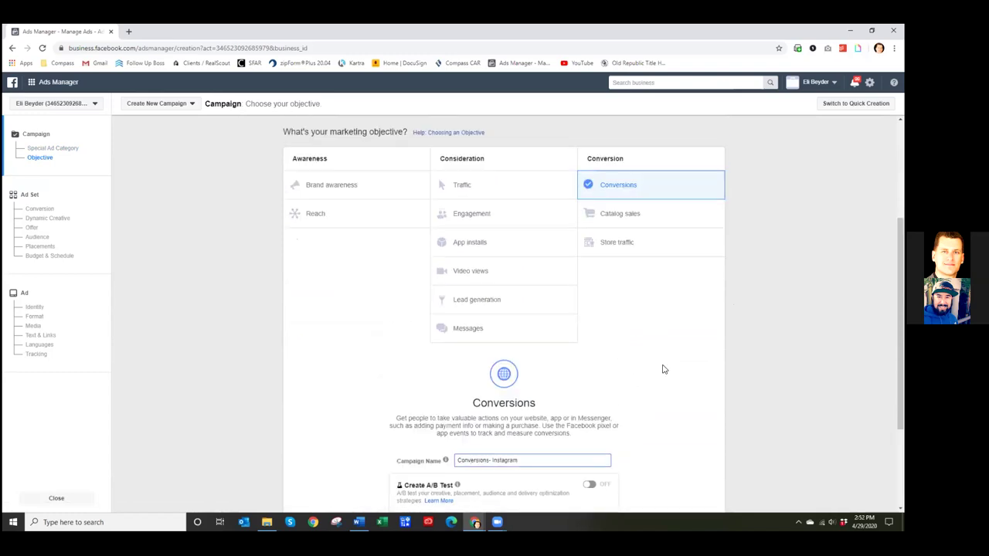
{"action": "scroll", "coordinate": [633, 413], "scroll_direction": "down", "scroll_amount": 5}
{"action": "left_click", "coordinate": [516, 436]}
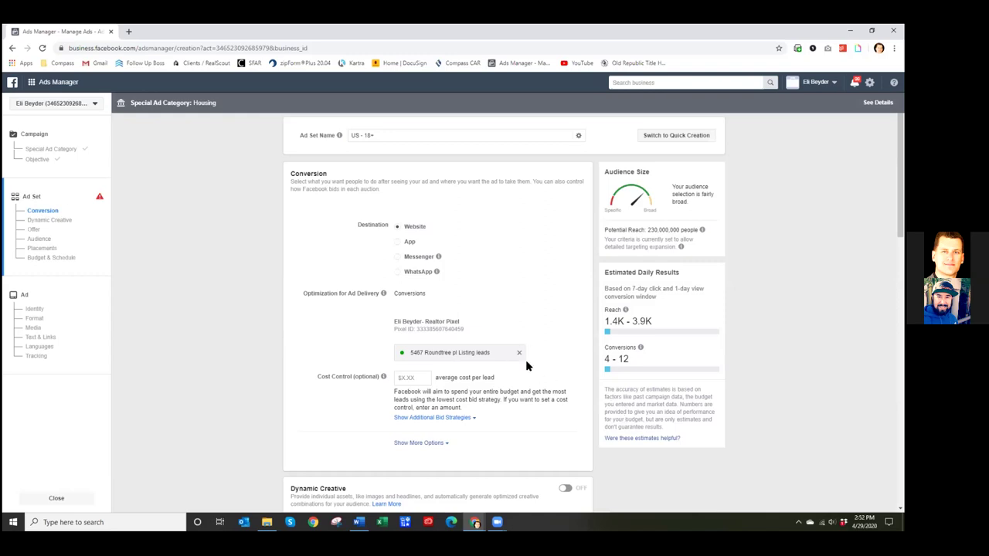
Scroll down to review the ad set audience: United States, ages 18–65+, all genders
{"action": "scroll", "coordinate": [495, 347], "scroll_direction": "down", "scroll_amount": 1}
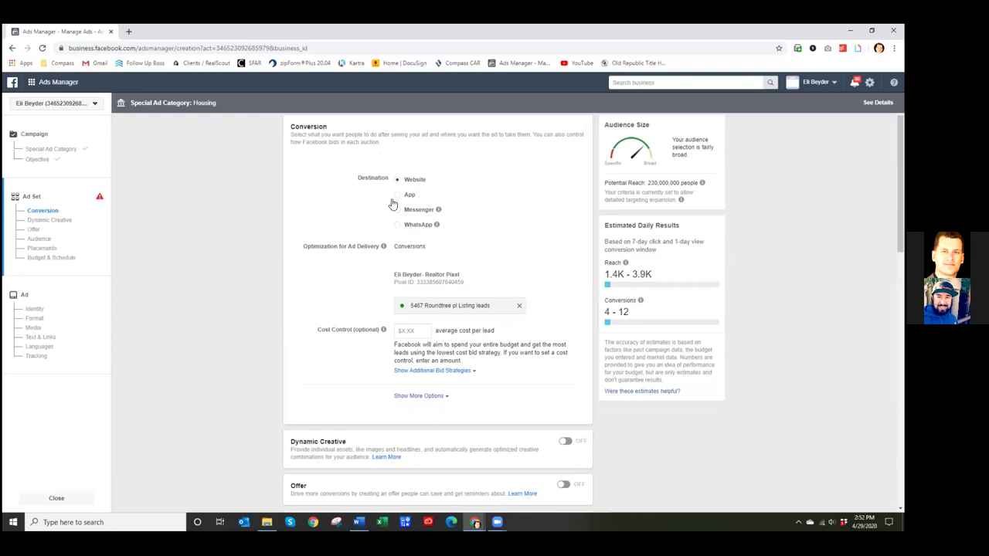
{"action": "scroll", "coordinate": [373, 258], "scroll_direction": "down", "scroll_amount": 3}
{"action": "scroll", "coordinate": [373, 258], "scroll_direction": "down", "scroll_amount": 1}
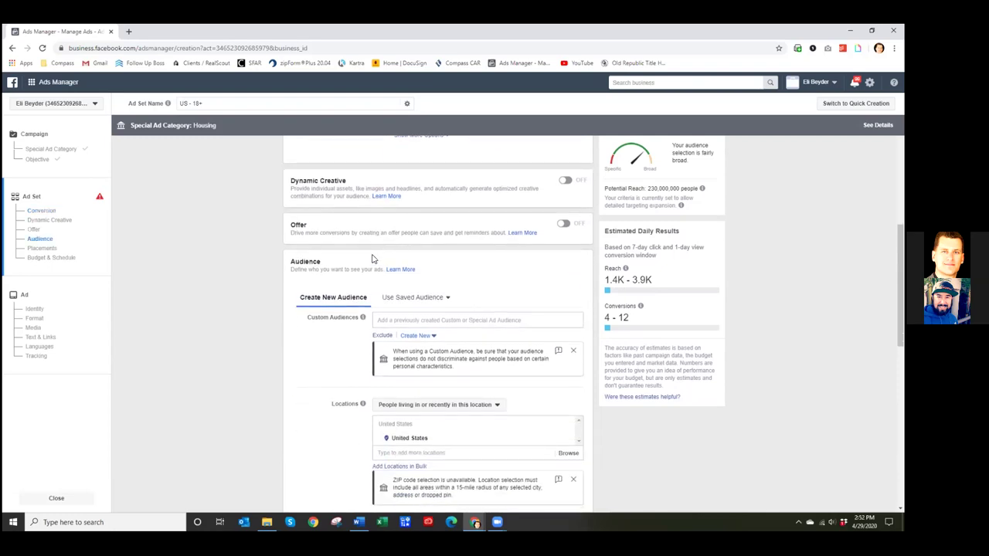
{"action": "scroll", "coordinate": [332, 250], "scroll_direction": "down", "scroll_amount": 2}
{"action": "mouse_move", "coordinate": [530, 346]}
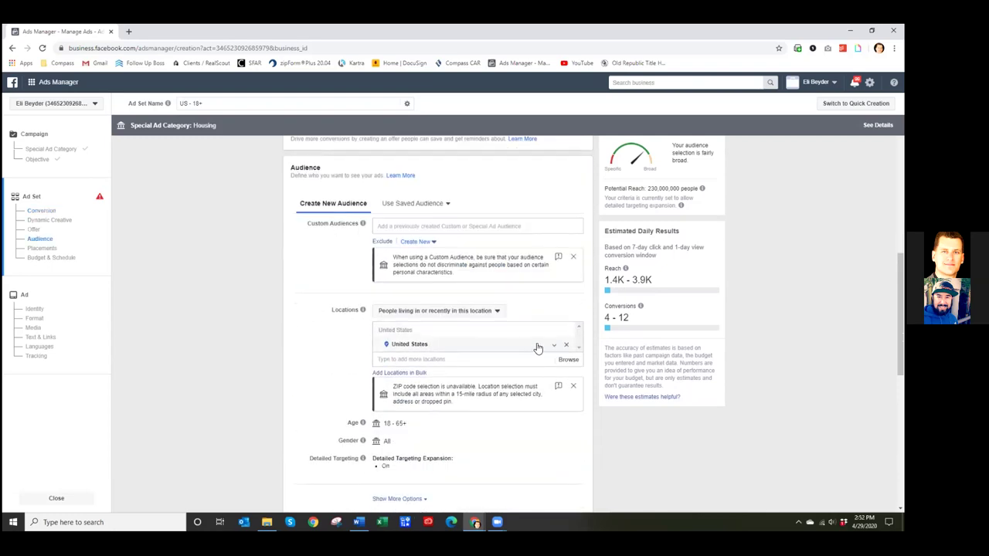
{"action": "left_click", "coordinate": [566, 348]}
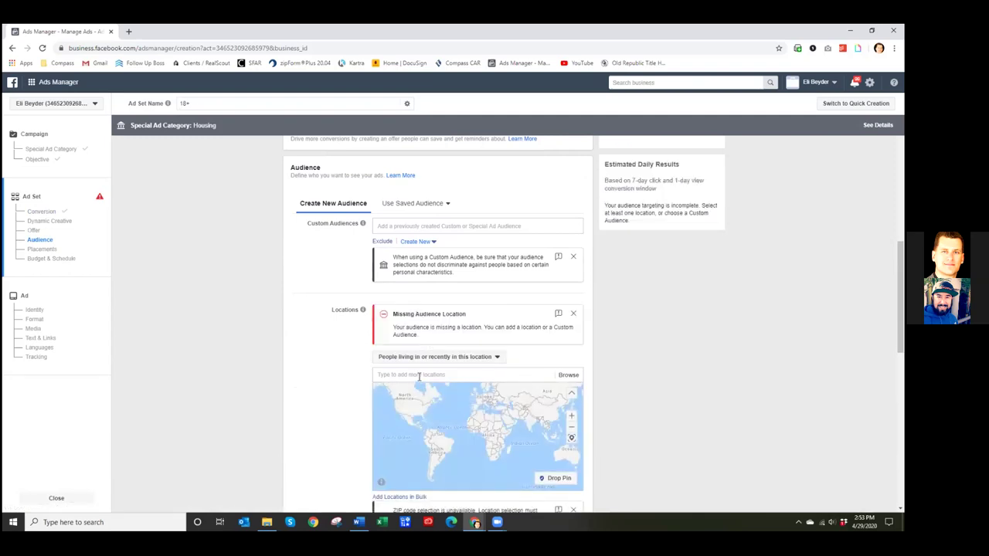
{"action": "left_click", "coordinate": [419, 375]}
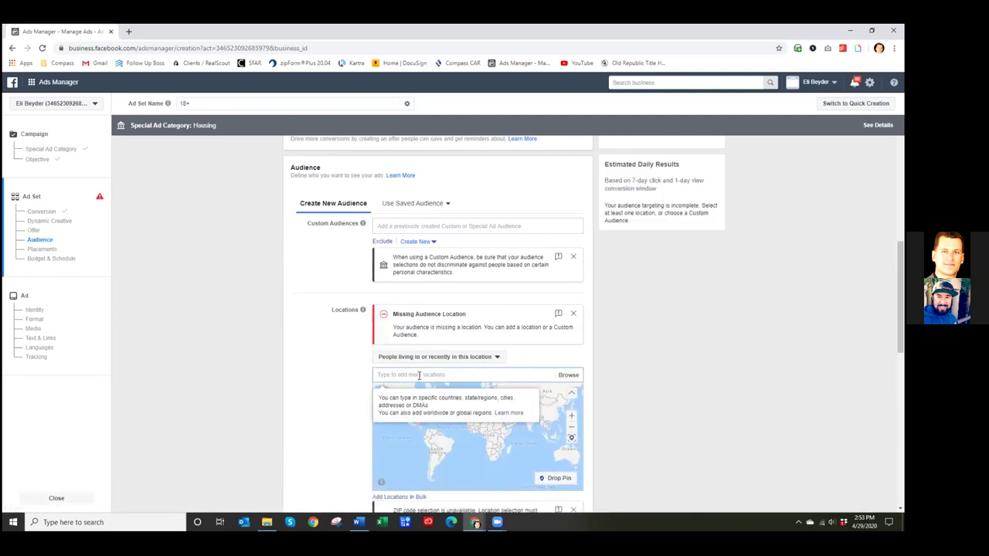
{"action": "type", "text": "5467 round"}
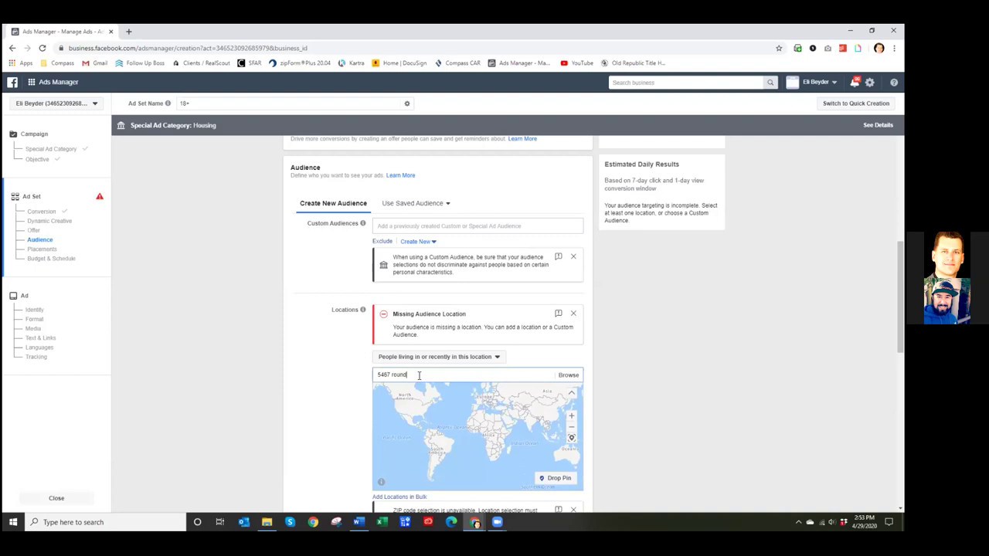
{"action": "type", "text": "tree place concord"}
{"action": "left_click", "coordinate": [444, 386]}
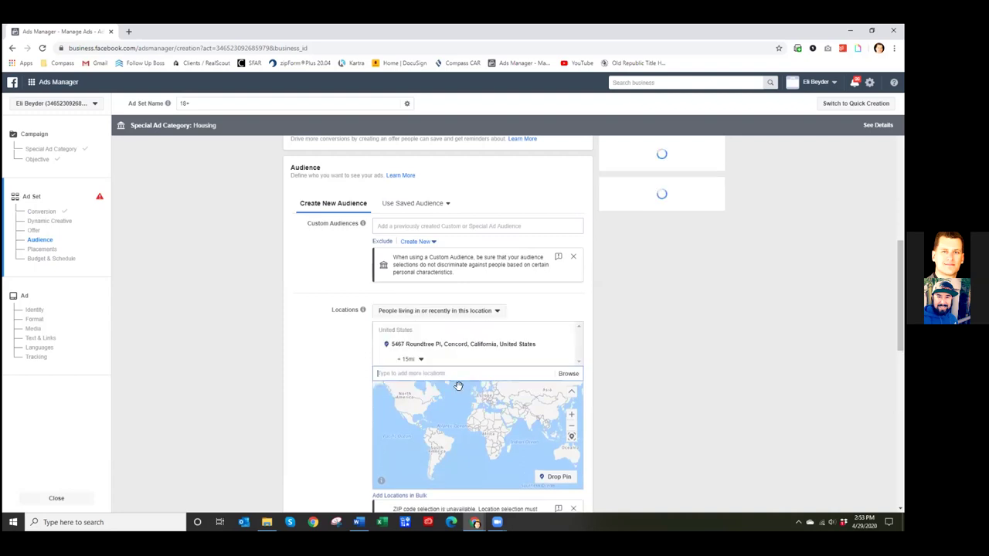
{"action": "scroll", "coordinate": [304, 356], "scroll_direction": "down", "scroll_amount": 1}
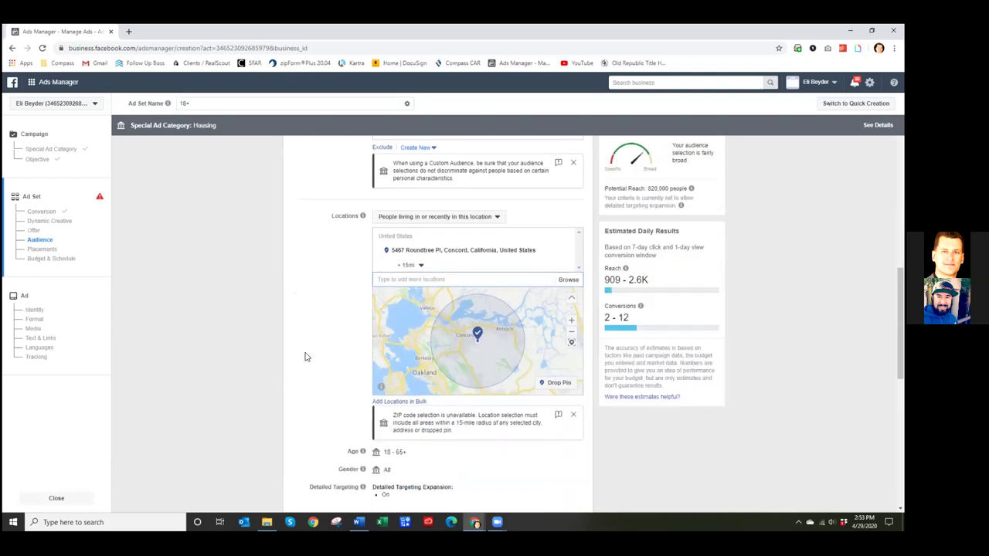
{"action": "left_click", "coordinate": [434, 220]}
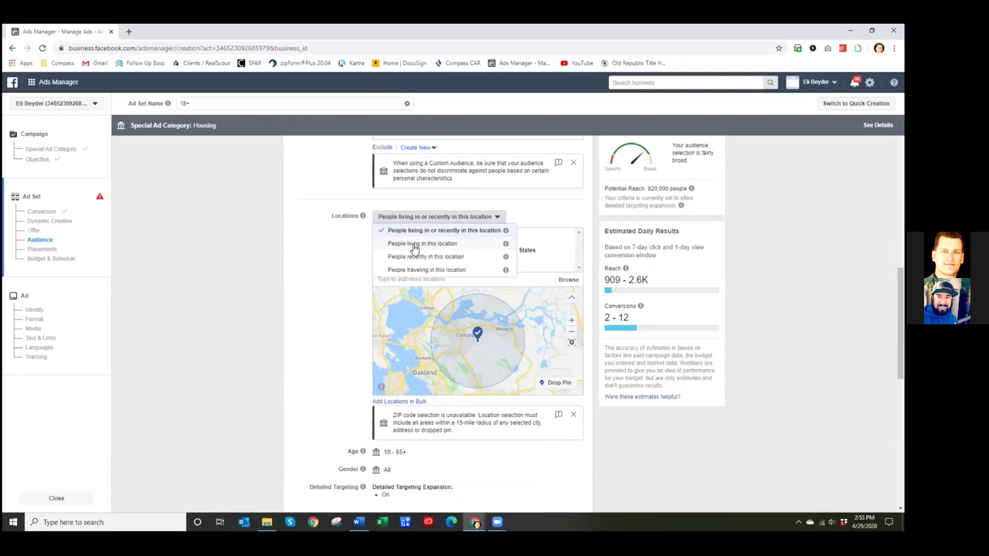
{"action": "left_click", "coordinate": [380, 245]}
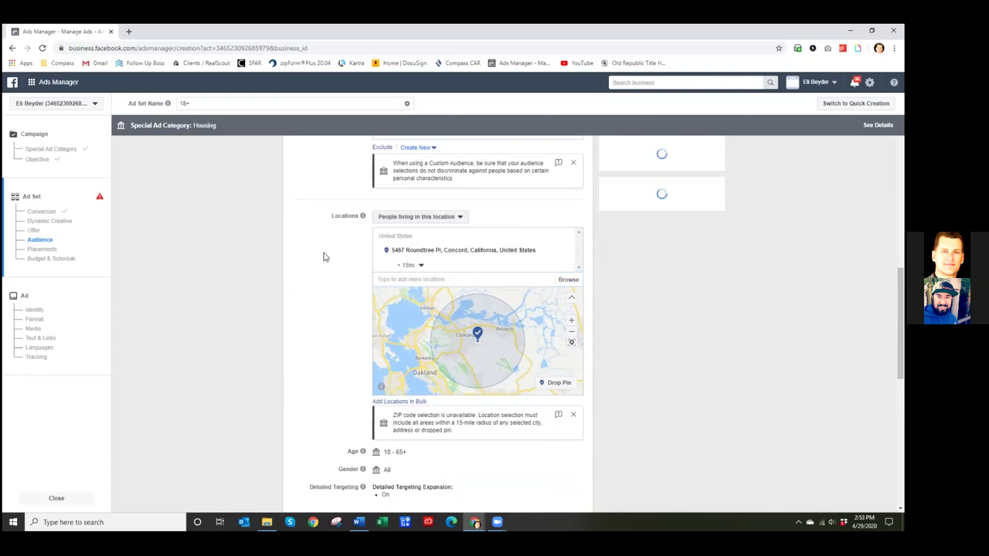
{"action": "scroll", "coordinate": [325, 256], "scroll_direction": "down", "scroll_amount": 4}
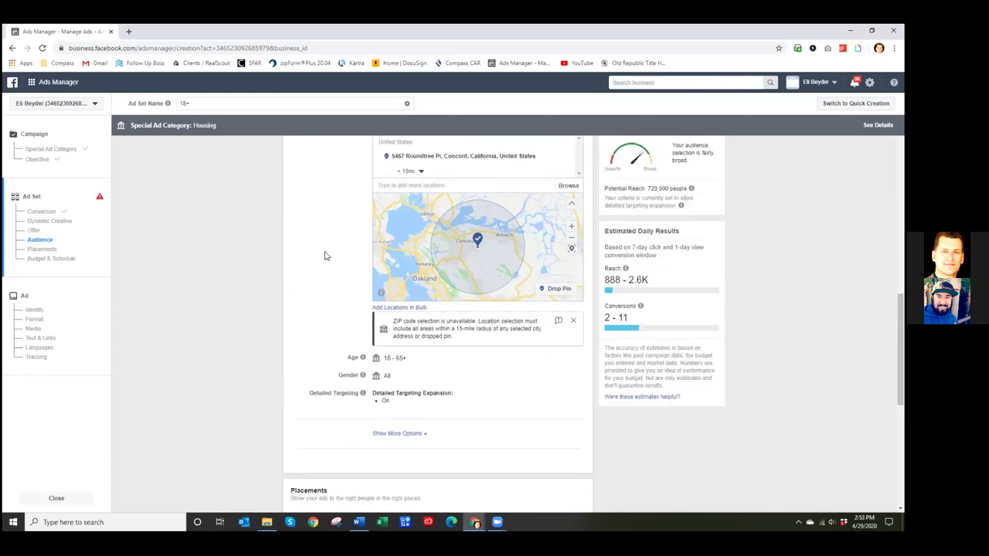
{"action": "scroll", "coordinate": [336, 271], "scroll_direction": "down", "scroll_amount": 3}
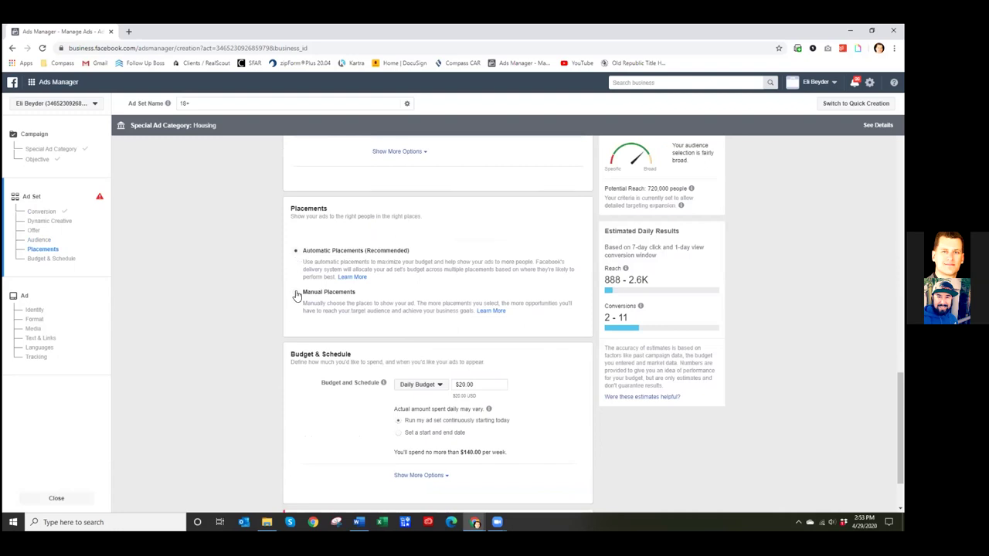
Switch to manual placements and clear the Feeds and Stories placement selections
{"action": "left_click", "coordinate": [295, 292]}
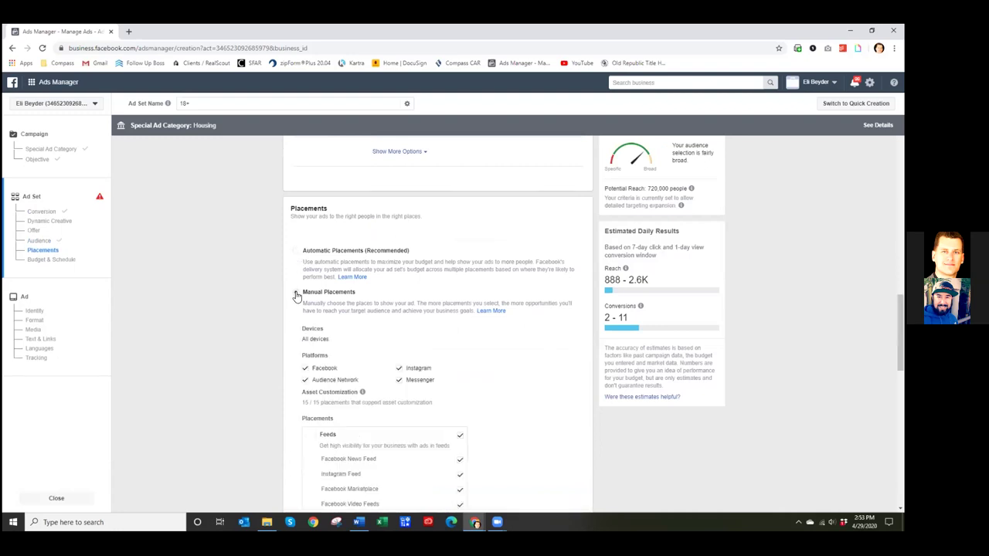
{"action": "scroll", "coordinate": [295, 292], "scroll_direction": "down", "scroll_amount": 3}
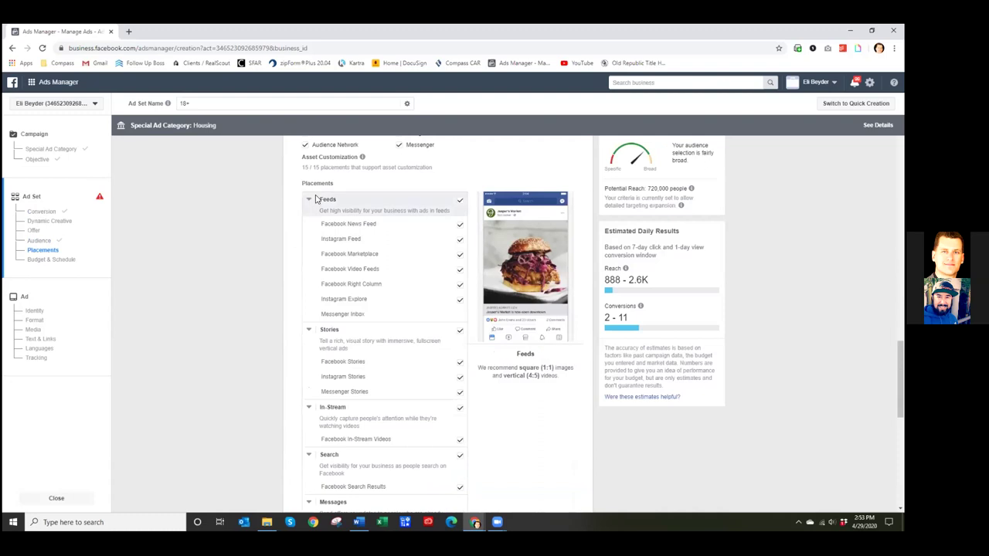
{"action": "left_click", "coordinate": [461, 200]}
{"action": "left_click", "coordinate": [456, 336]}
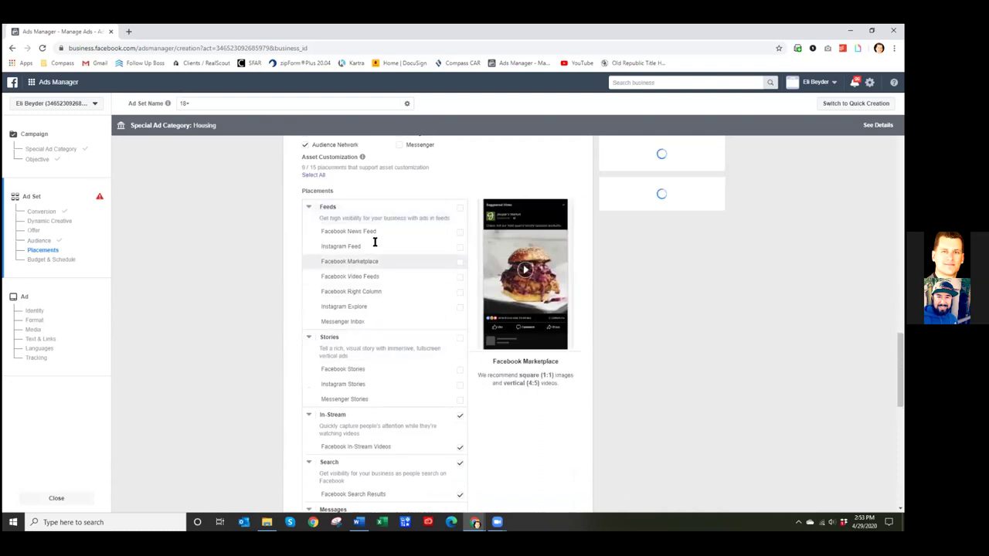
{"action": "scroll", "coordinate": [297, 231], "scroll_direction": "up", "scroll_amount": 1}
Drop Facebook and Audience Network, leaving Instagram Feed, Explore and Stories as the only placements
{"action": "left_click", "coordinate": [302, 192]}
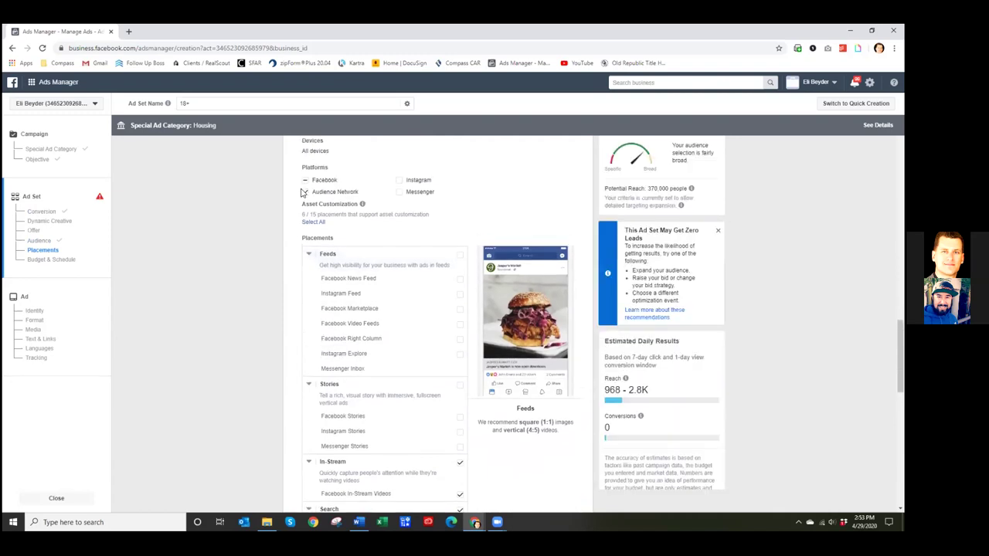
{"action": "left_click", "coordinate": [305, 179]}
{"action": "left_click", "coordinate": [400, 182]}
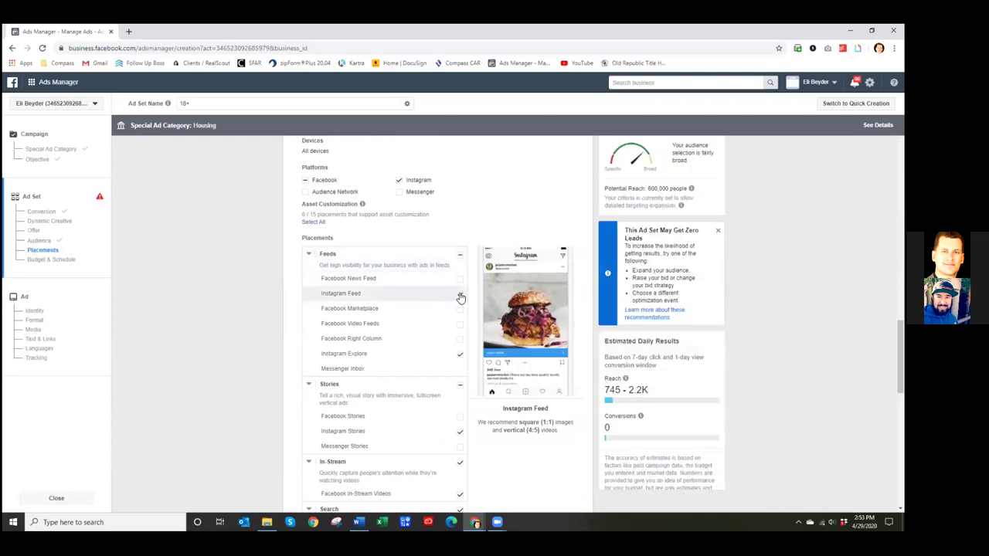
{"action": "left_click", "coordinate": [305, 180]}
{"action": "left_click", "coordinate": [306, 184]}
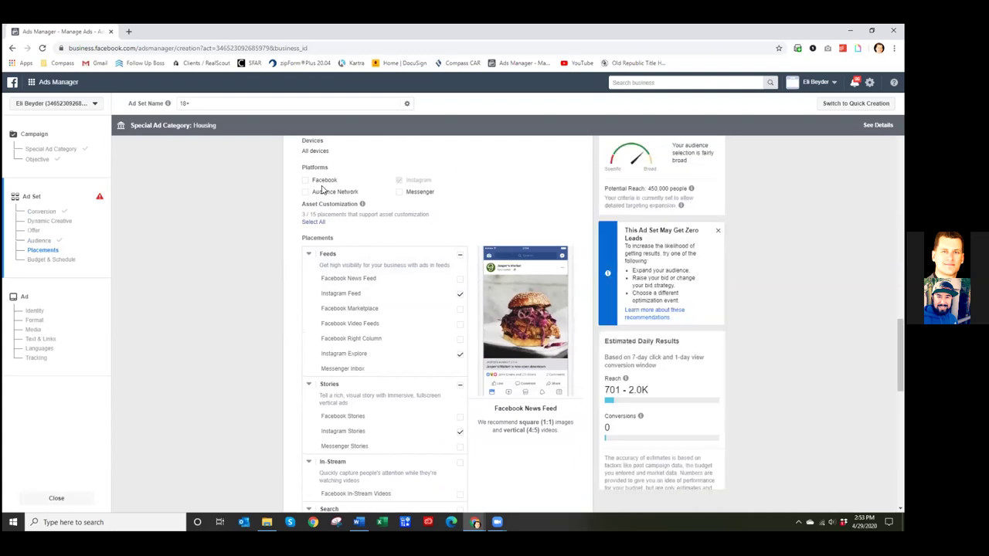
{"action": "scroll", "coordinate": [266, 223], "scroll_direction": "down", "scroll_amount": 2}
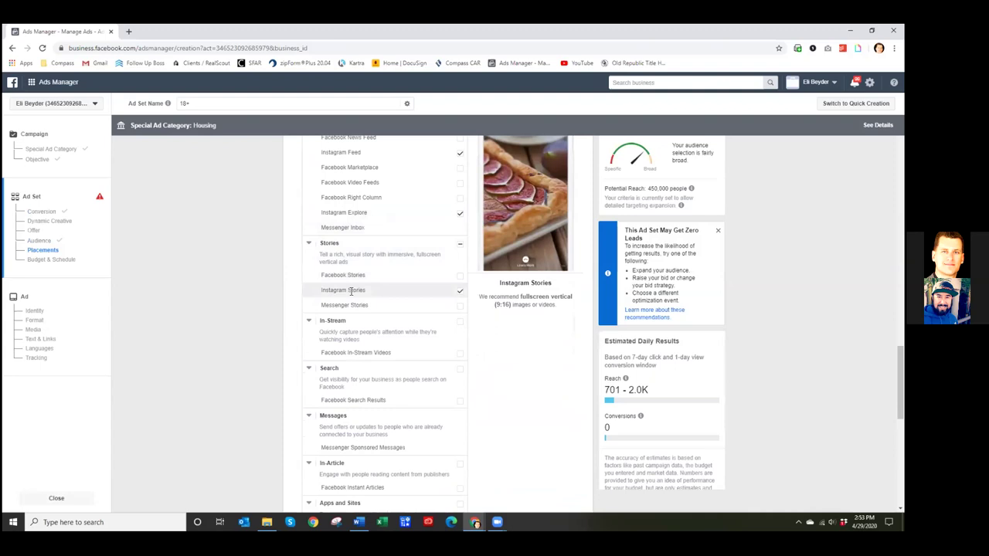
{"action": "scroll", "coordinate": [224, 277], "scroll_direction": "up", "scroll_amount": 2}
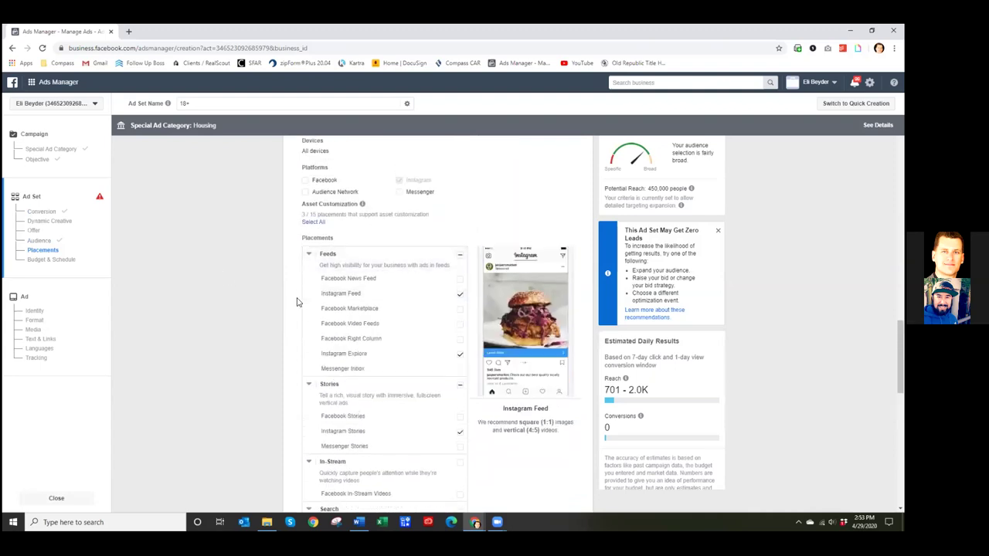
{"action": "scroll", "coordinate": [270, 321], "scroll_direction": "down", "scroll_amount": 1}
{"action": "scroll", "coordinate": [269, 320], "scroll_direction": "down", "scroll_amount": 4}
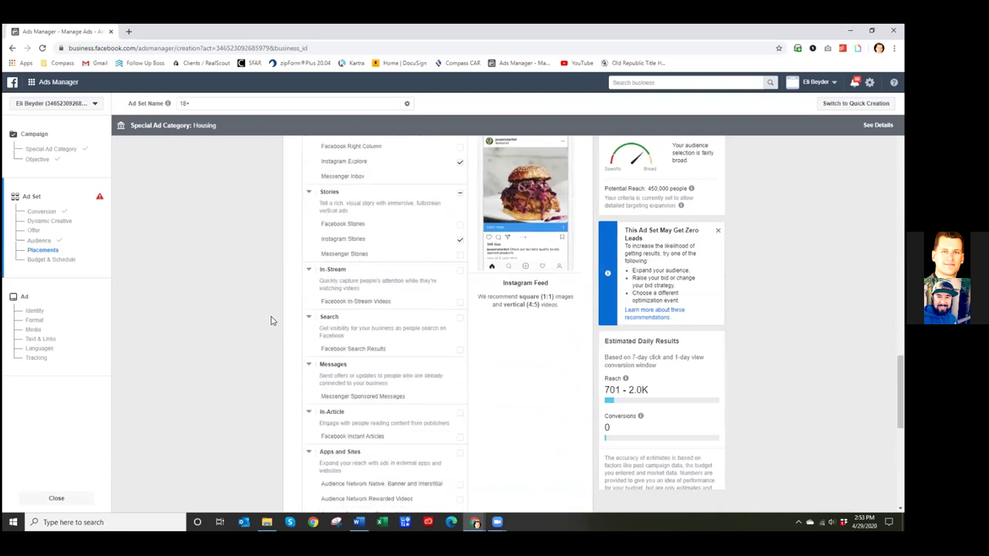
{"action": "scroll", "coordinate": [270, 320], "scroll_direction": "down", "scroll_amount": 3}
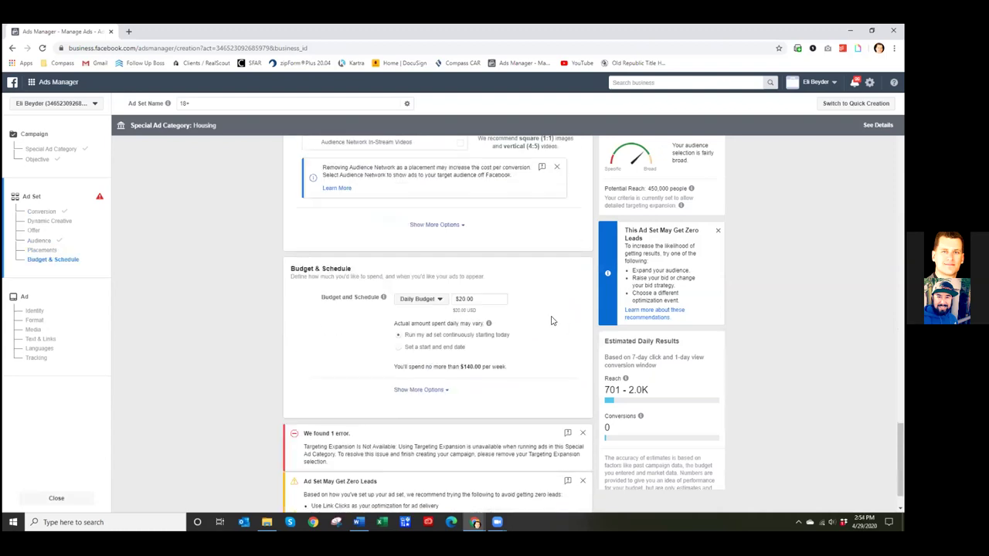
Switch to a lifetime budget starting at 6:00 PM and ending June 4, 2020
{"action": "left_click", "coordinate": [433, 300]}
{"action": "left_click", "coordinate": [421, 326]}
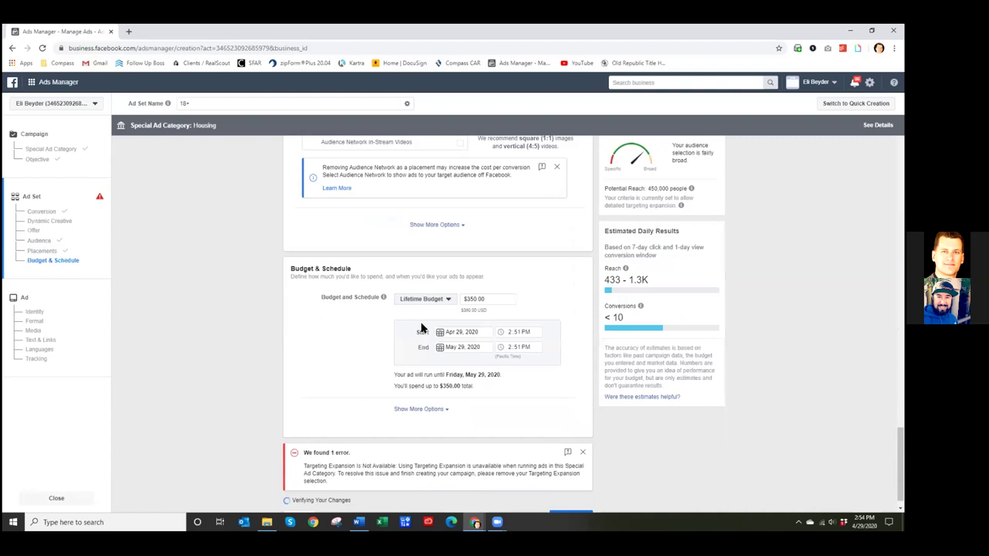
{"action": "left_click", "coordinate": [509, 335]}
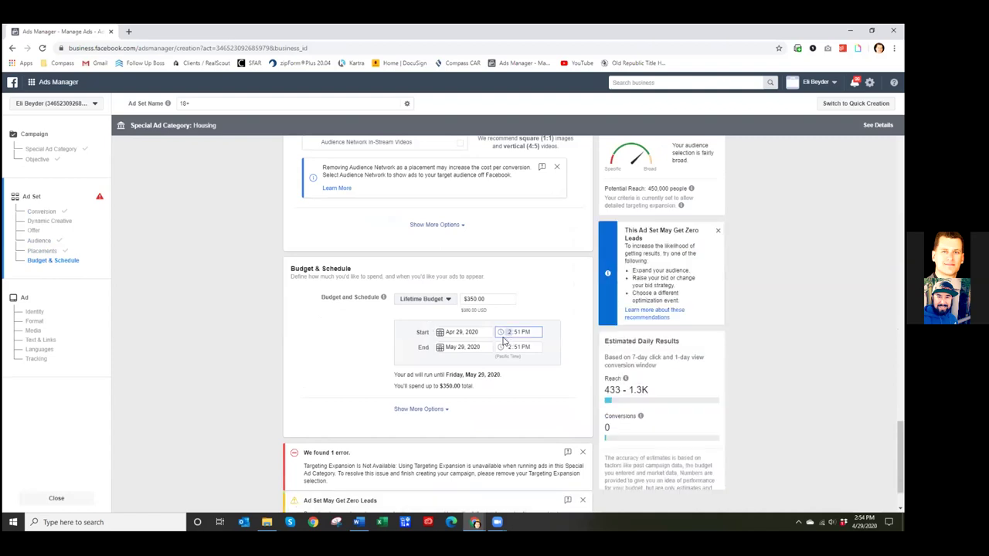
{"action": "type", "text": "600"}
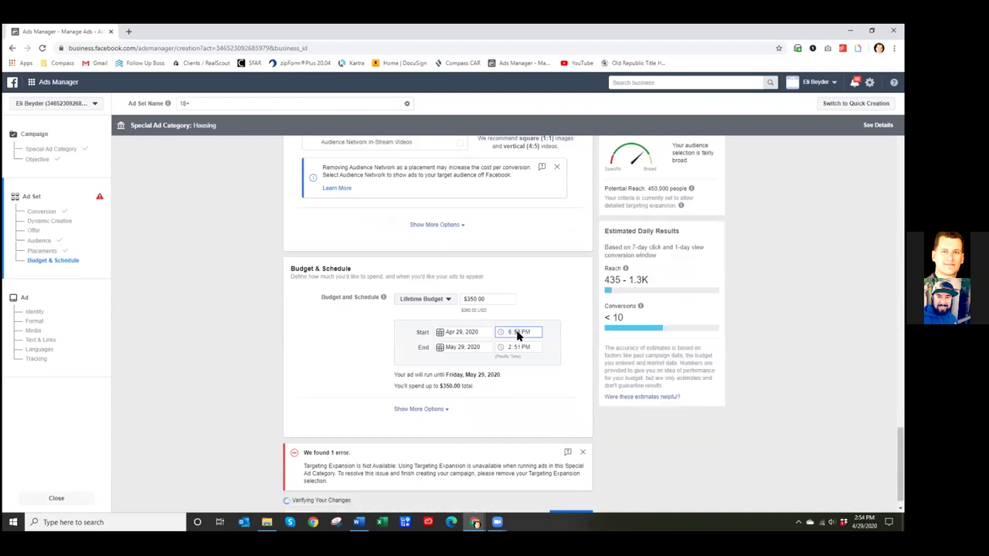
{"action": "left_click", "coordinate": [462, 346]}
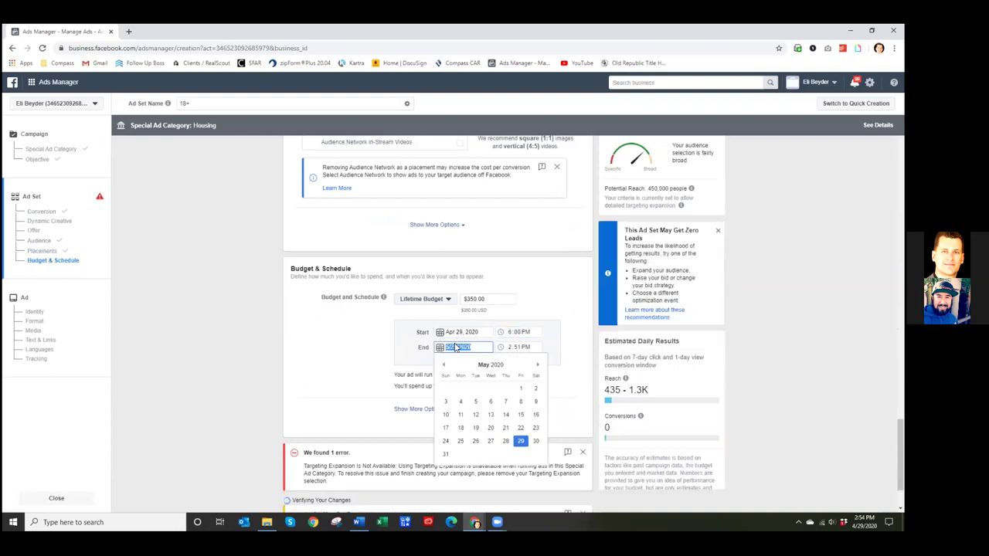
{"action": "left_click", "coordinate": [537, 366]}
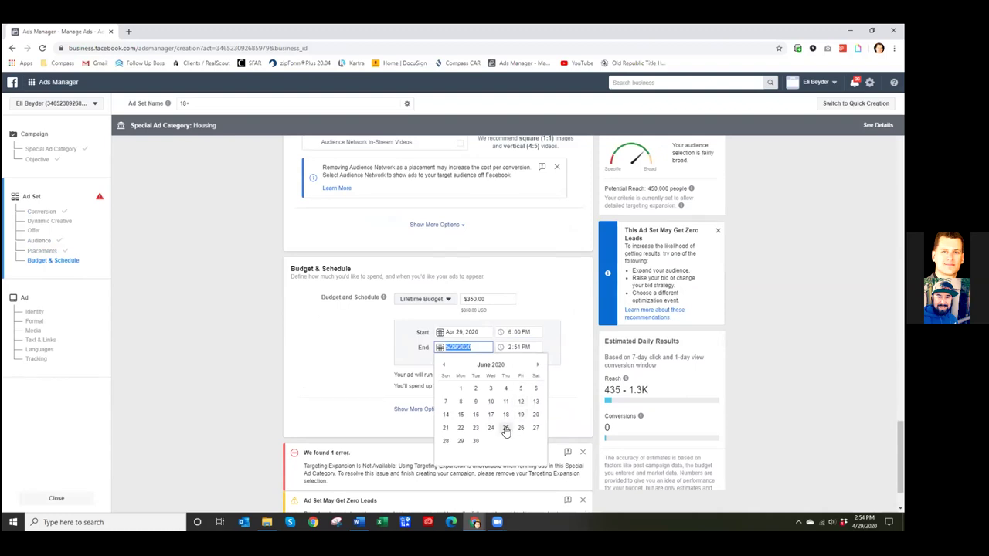
{"action": "left_click", "coordinate": [507, 391]}
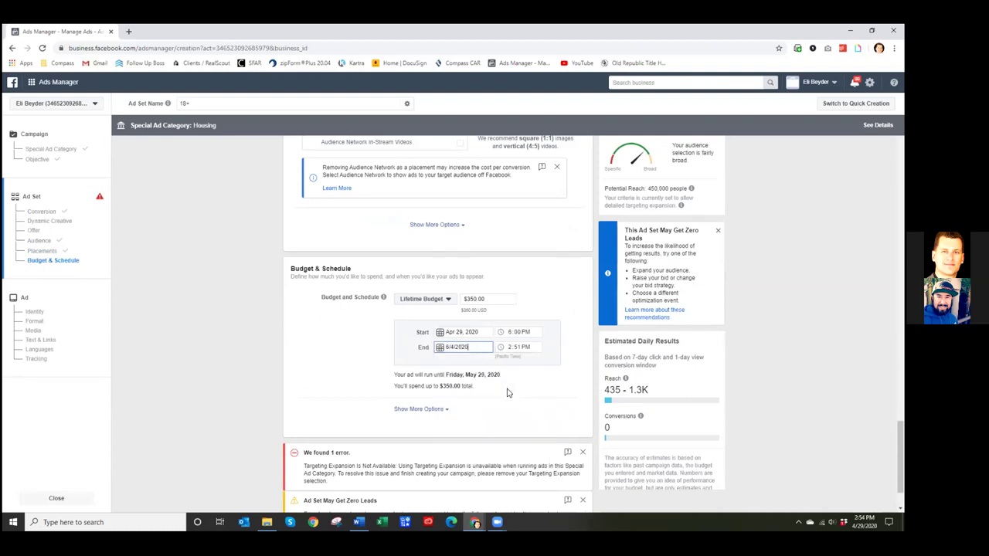
Set the end time to 6:51 PM and the lifetime budget to $80.00
{"action": "left_click", "coordinate": [508, 350]}
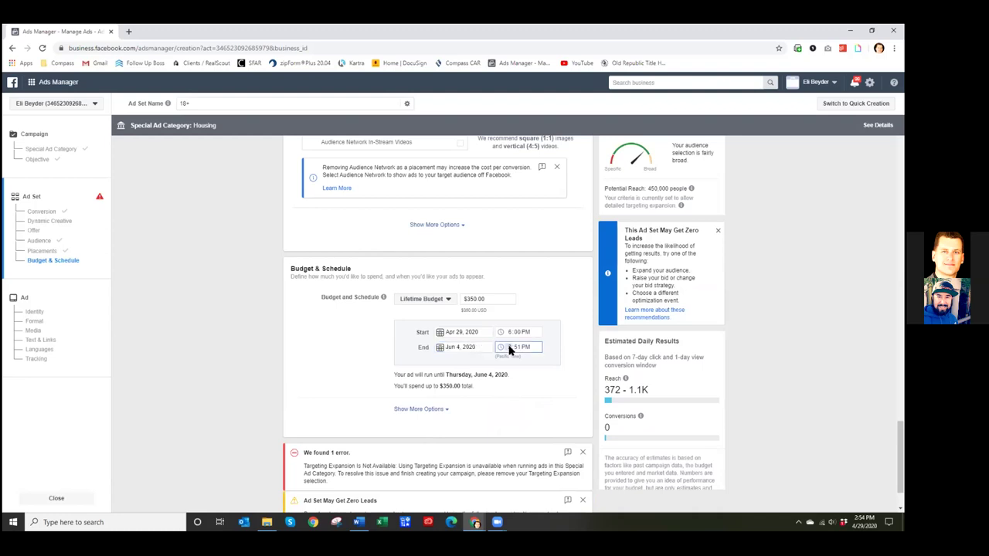
{"action": "type", "text": "6"}
{"action": "left_click", "coordinate": [562, 350]}
{"action": "left_click_drag", "start_coordinate": [490, 299], "coordinate": [464, 299]}
{"action": "type", "text": "80"}
{"action": "left_click", "coordinate": [543, 304]}
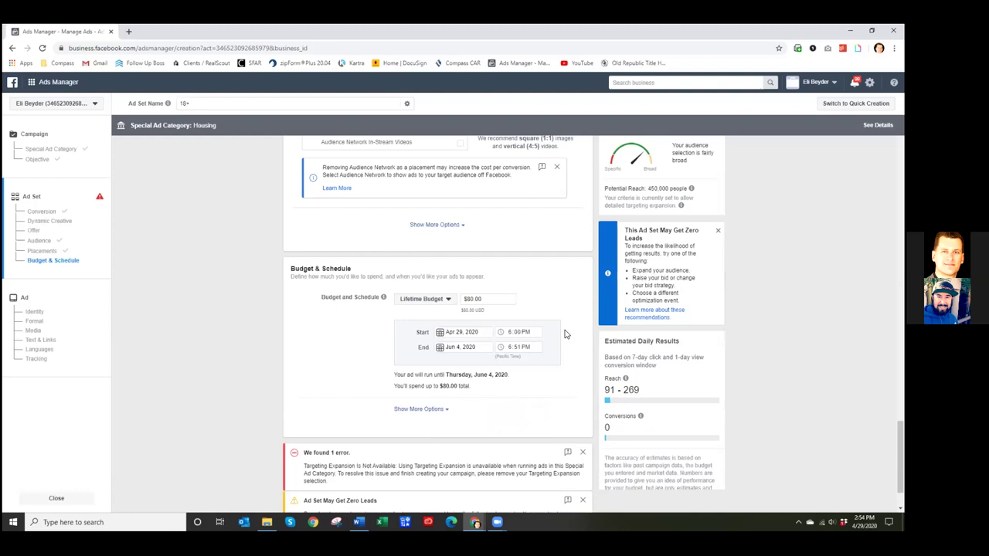
{"action": "scroll", "coordinate": [559, 338], "scroll_direction": "down", "scroll_amount": 1}
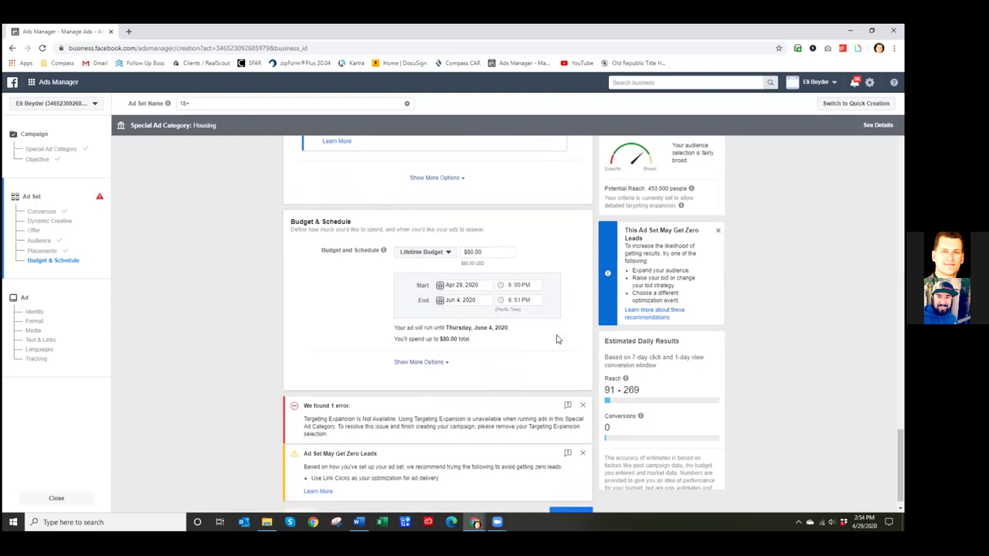
{"action": "scroll", "coordinate": [557, 339], "scroll_direction": "down", "scroll_amount": 1}
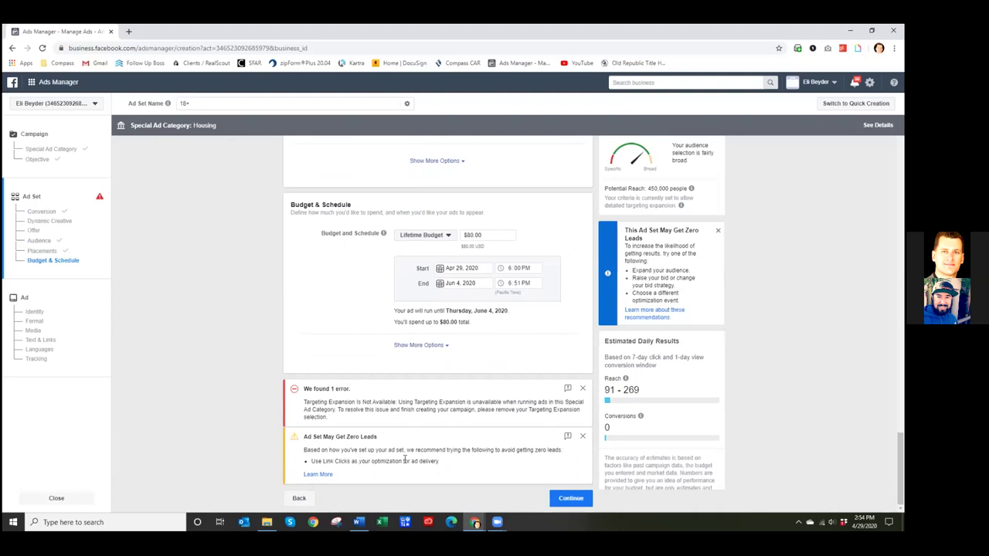
{"action": "scroll", "coordinate": [408, 454], "scroll_direction": "up", "scroll_amount": 15}
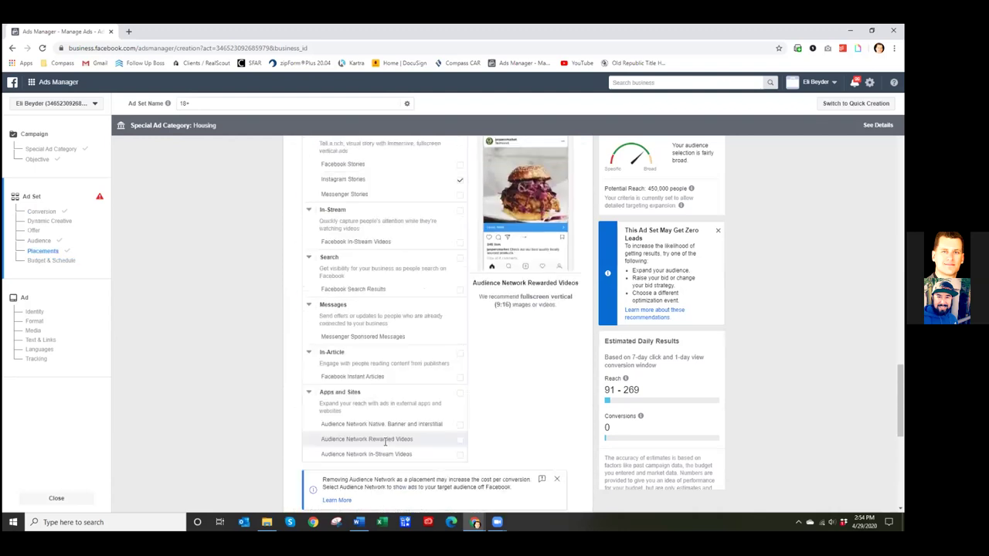
{"action": "scroll", "coordinate": [250, 338], "scroll_direction": "up", "scroll_amount": 2}
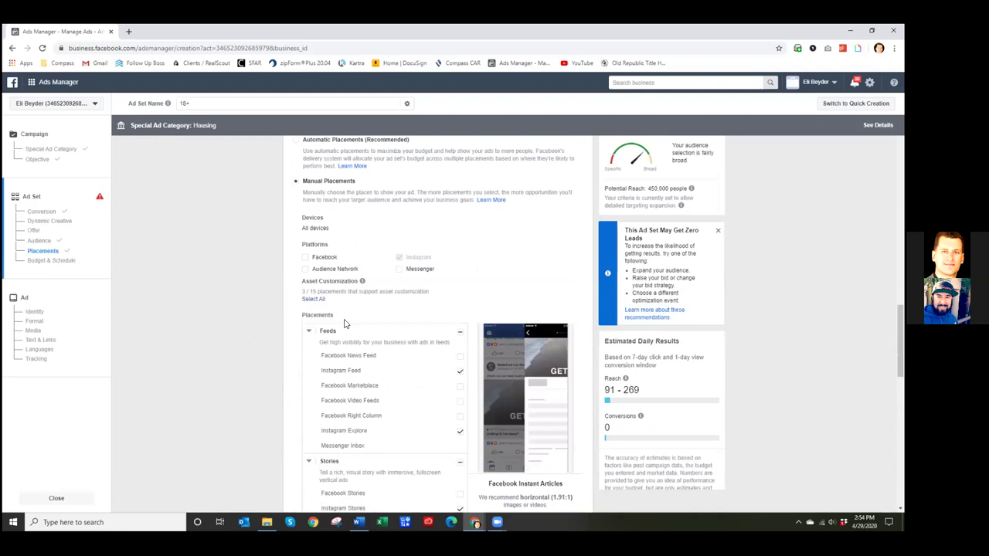
{"action": "scroll", "coordinate": [261, 253], "scroll_direction": "up", "scroll_amount": 8}
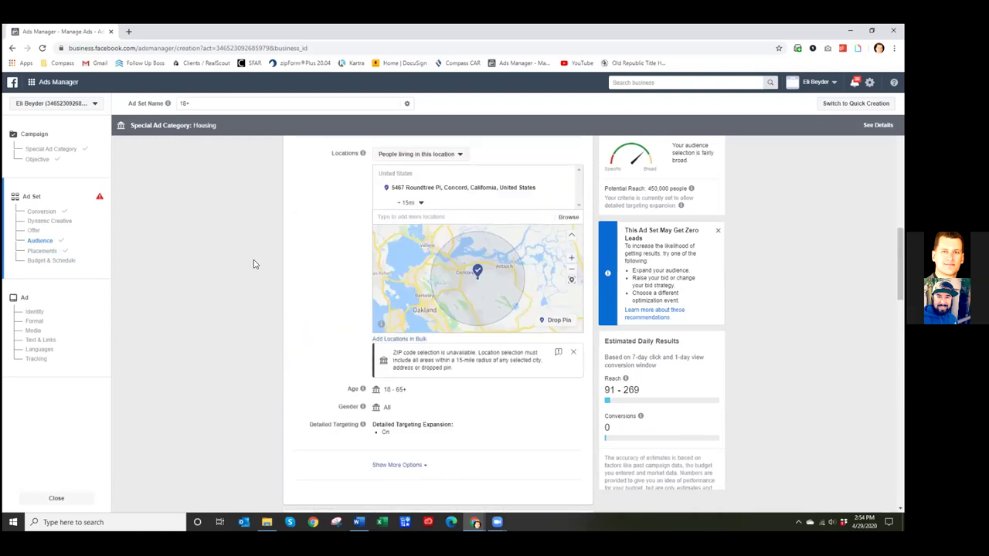
{"action": "scroll", "coordinate": [253, 264], "scroll_direction": "up", "scroll_amount": 5}
{"action": "scroll", "coordinate": [254, 264], "scroll_direction": "down", "scroll_amount": 5}
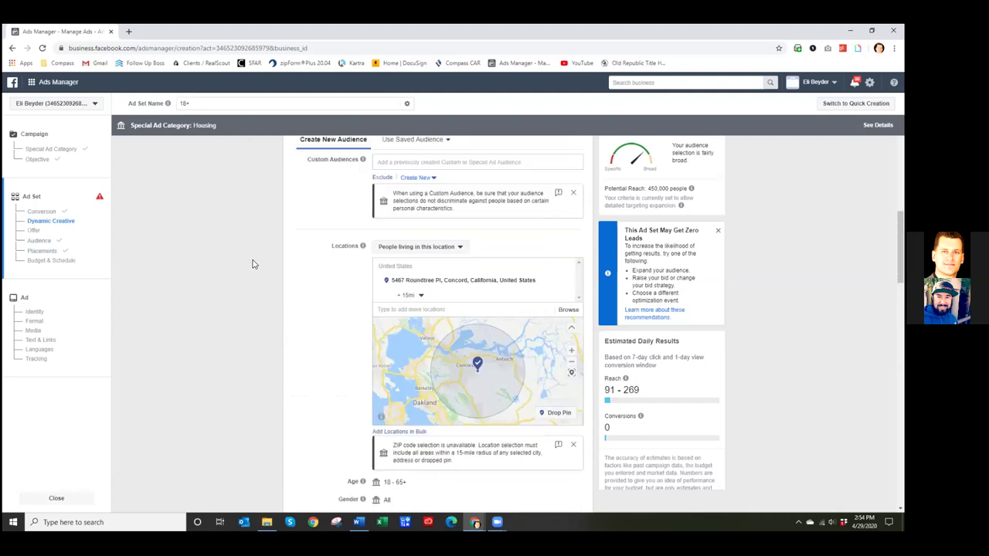
{"action": "scroll", "coordinate": [254, 265], "scroll_direction": "up", "scroll_amount": 2}
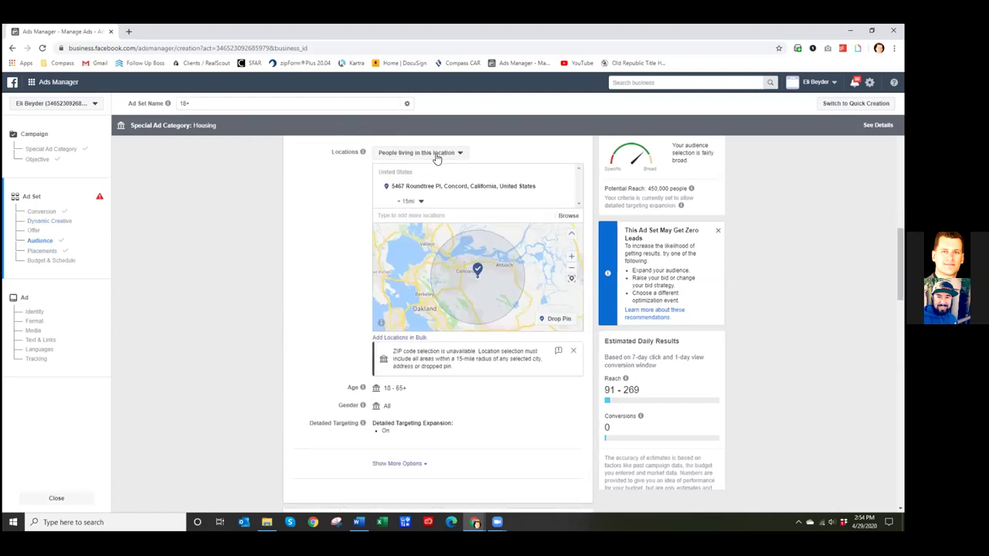
{"action": "scroll", "coordinate": [324, 217], "scroll_direction": "up", "scroll_amount": 3}
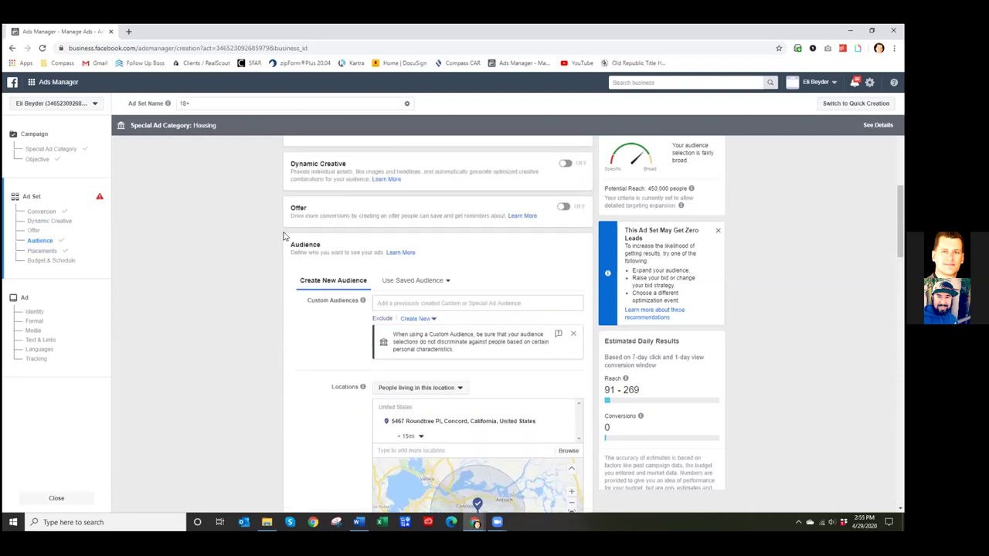
{"action": "scroll", "coordinate": [282, 237], "scroll_direction": "up", "scroll_amount": 1}
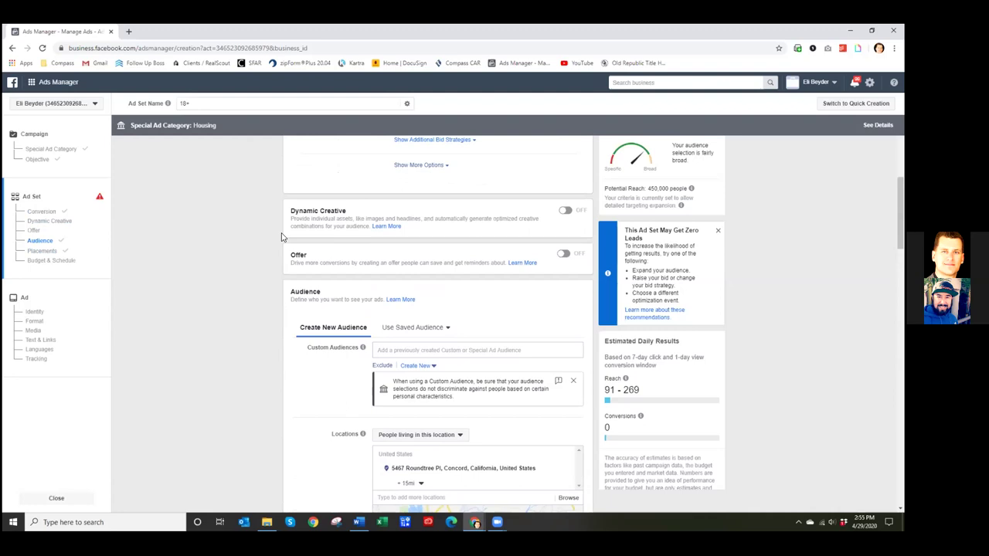
{"action": "scroll", "coordinate": [281, 237], "scroll_direction": "up", "scroll_amount": 4}
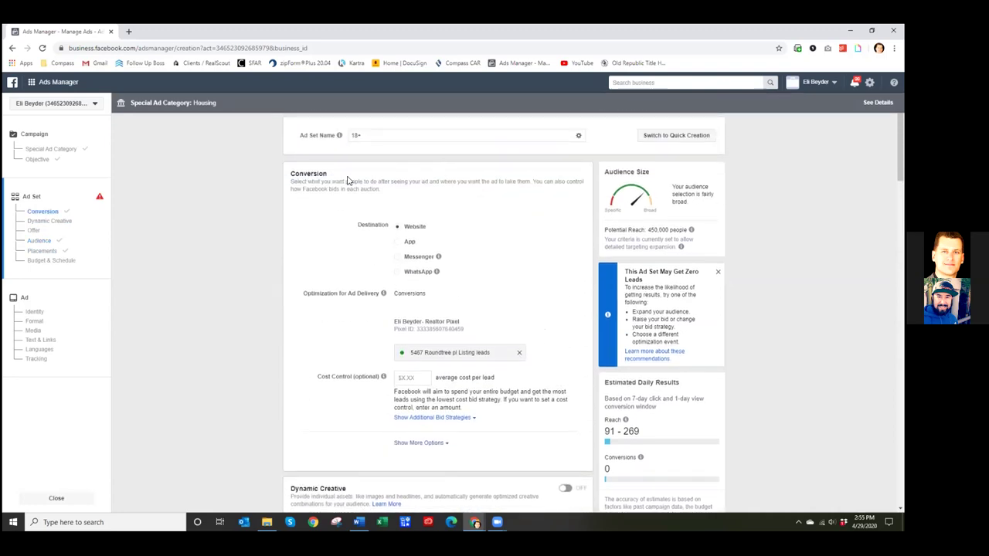
Replace '18+' in the ad set name with the pasted 'IG- Roundtree'
{"action": "left_click_drag", "start_coordinate": [365, 137], "coordinate": [343, 138]}
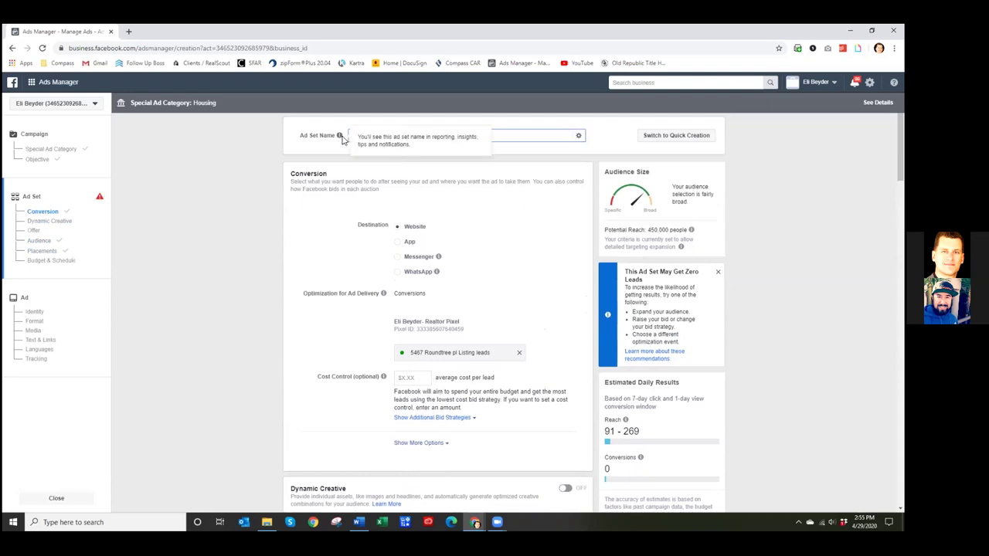
{"action": "type", "text": "IG- Roundtree"}
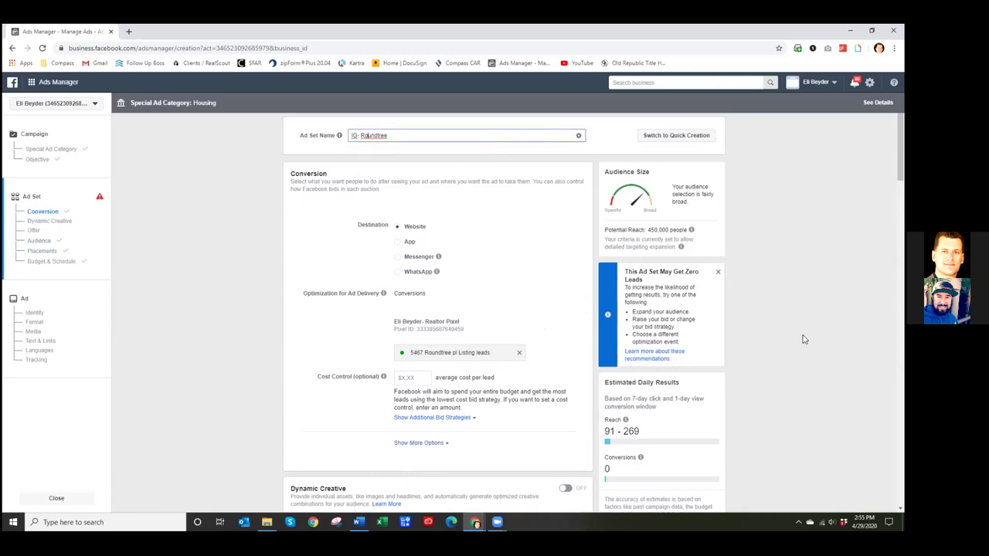
{"action": "scroll", "coordinate": [795, 338], "scroll_direction": "down", "scroll_amount": 1}
{"action": "scroll", "coordinate": [792, 340], "scroll_direction": "down", "scroll_amount": 2}
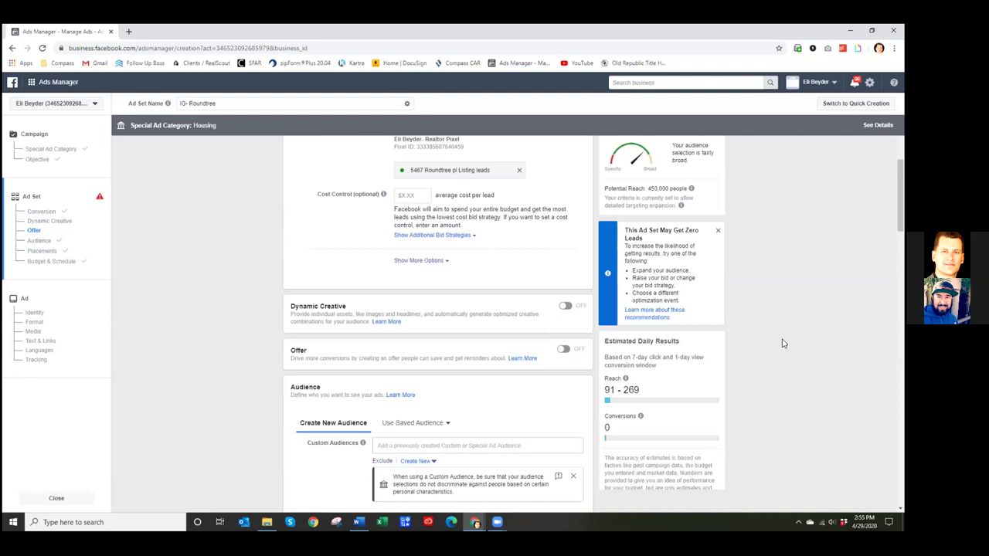
{"action": "scroll", "coordinate": [764, 340], "scroll_direction": "up", "scroll_amount": 1}
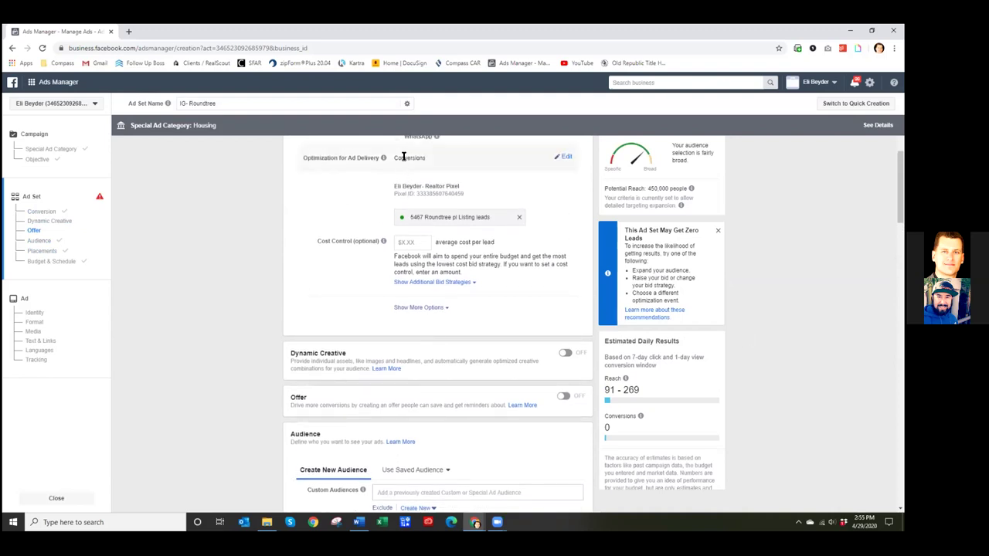
Change the ad delivery optimization from Conversions to Landing Page Views
{"action": "left_click", "coordinate": [565, 157]}
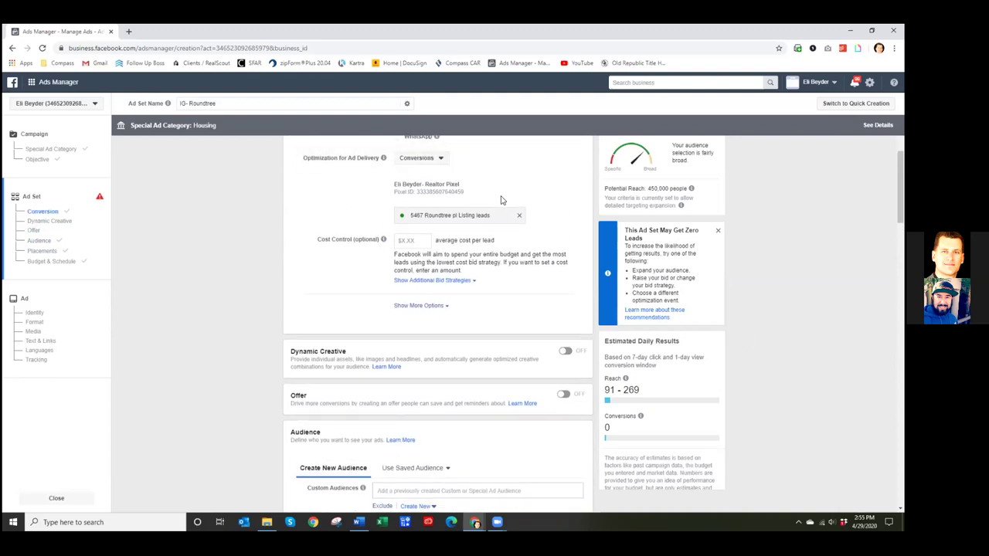
{"action": "left_click", "coordinate": [441, 159]}
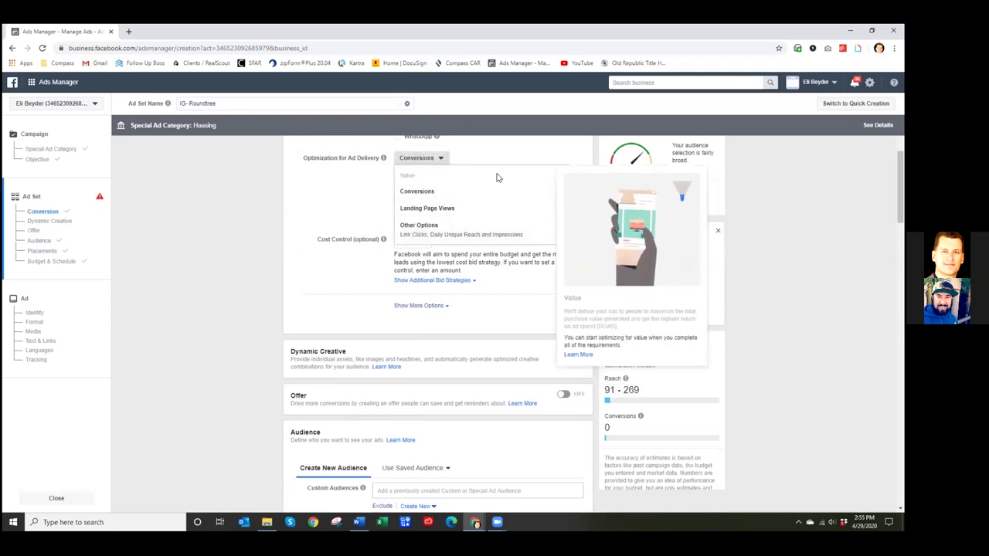
{"action": "left_click", "coordinate": [437, 208]}
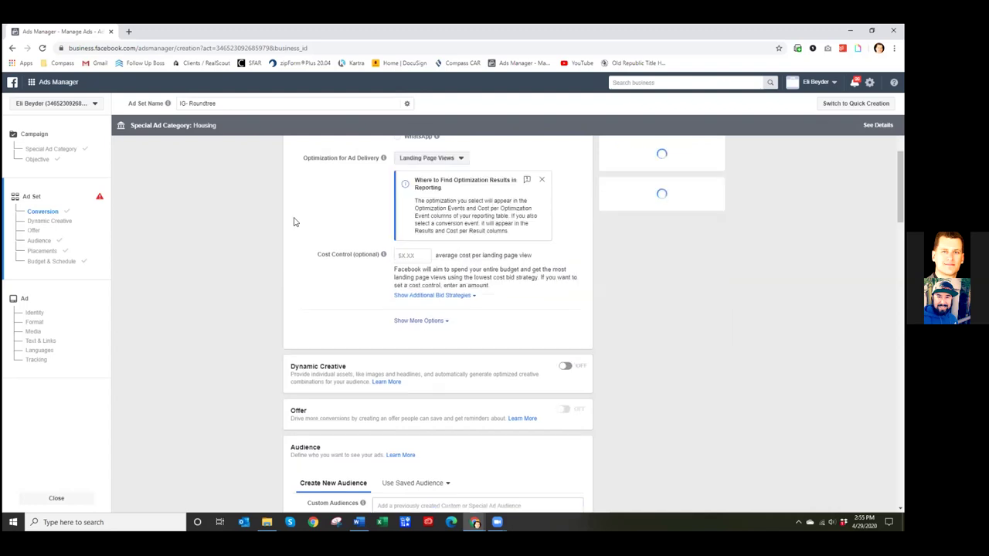
{"action": "scroll", "coordinate": [280, 216], "scroll_direction": "up", "scroll_amount": 1}
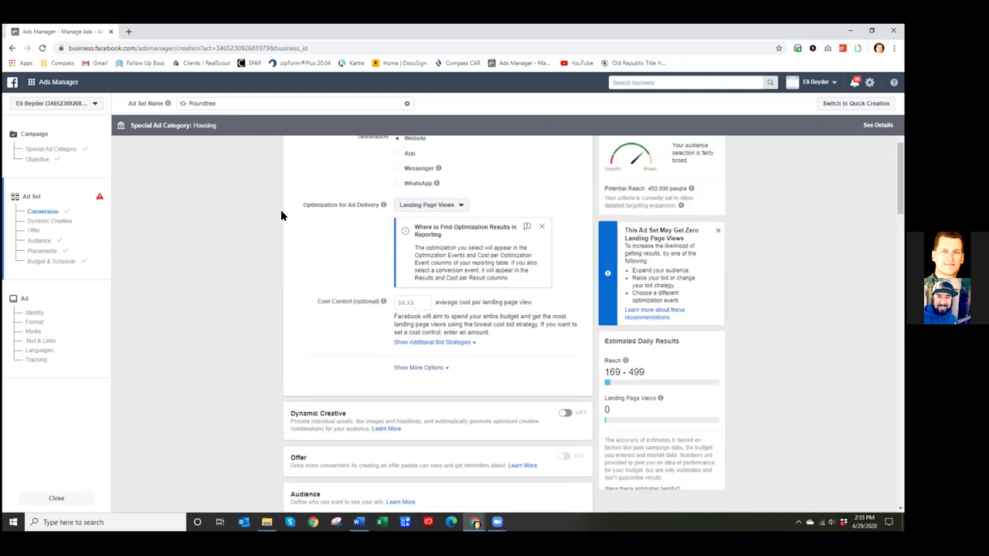
{"action": "scroll", "coordinate": [281, 216], "scroll_direction": "up", "scroll_amount": 2}
{"action": "scroll", "coordinate": [281, 215], "scroll_direction": "down", "scroll_amount": 3}
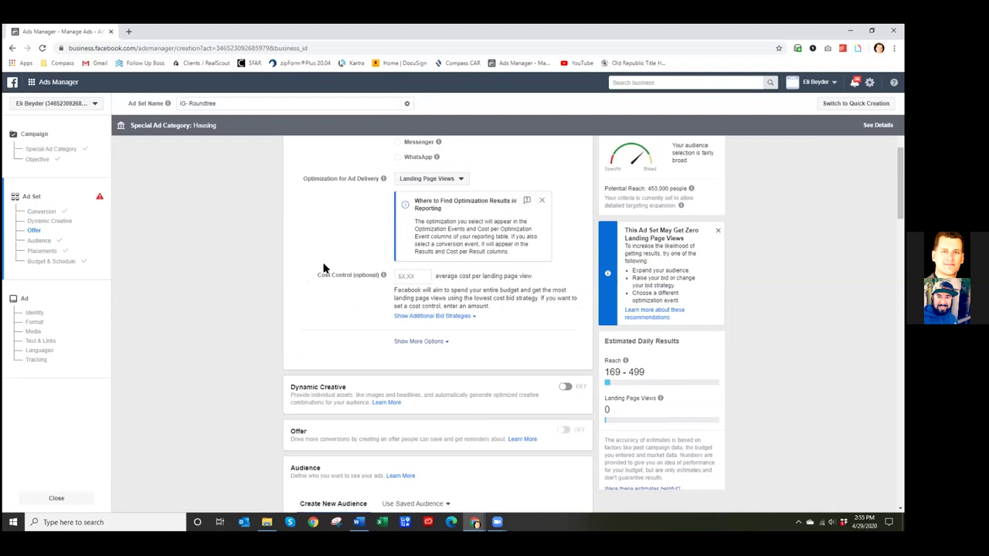
{"action": "scroll", "coordinate": [324, 267], "scroll_direction": "down", "scroll_amount": 6}
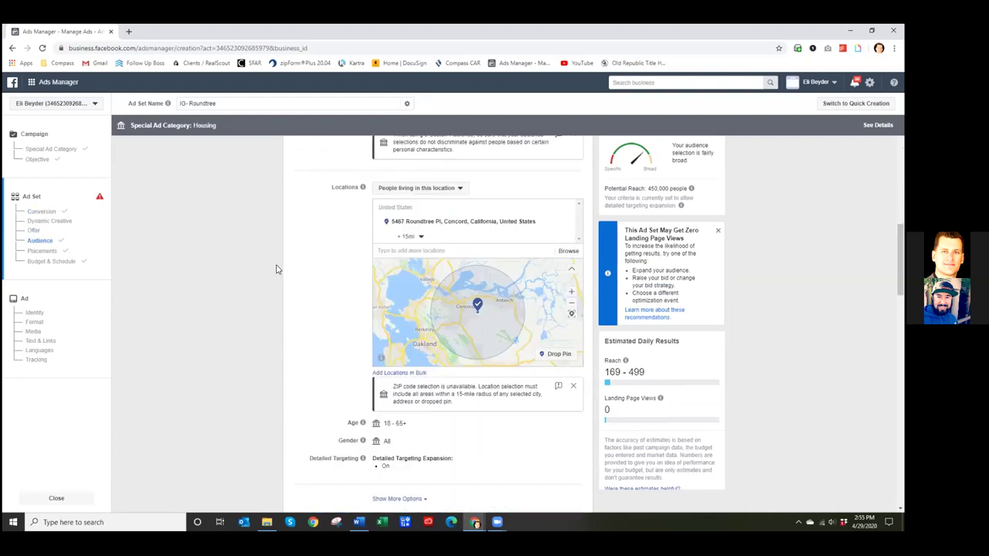
{"action": "scroll", "coordinate": [276, 269], "scroll_direction": "down", "scroll_amount": 6}
{"action": "scroll", "coordinate": [277, 268], "scroll_direction": "down", "scroll_amount": 10}
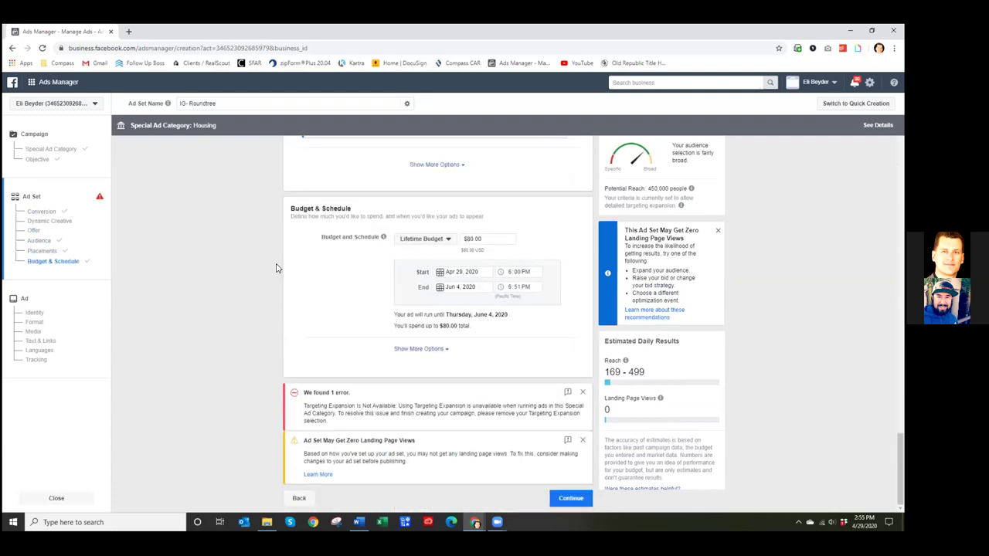
Highlight the warning that no landing page views may come from the ad set
{"action": "left_click", "coordinate": [555, 499]}
{"action": "double_click", "coordinate": [421, 453]}
{"action": "left_click_drag", "start_coordinate": [426, 453], "coordinate": [508, 454]}
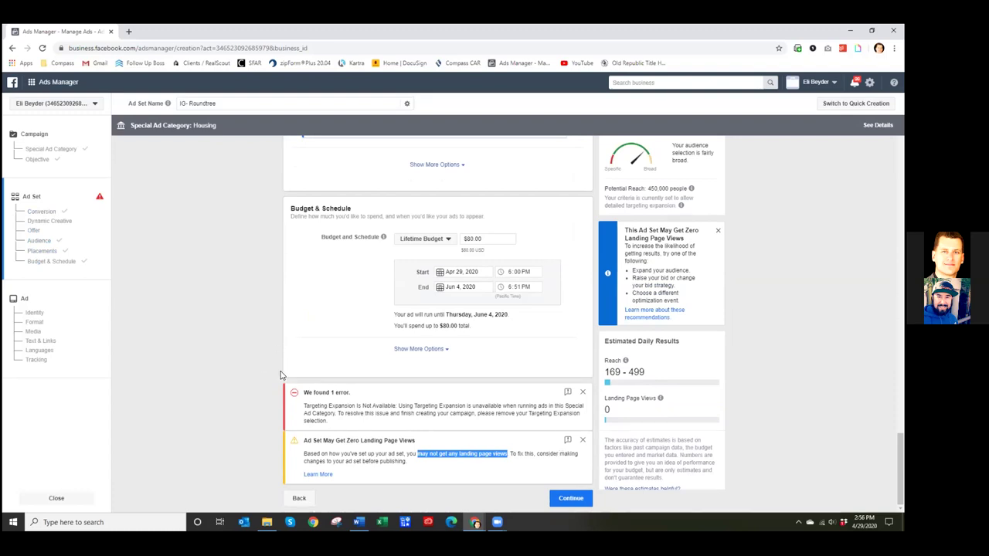
Change the ad set's lifetime budget from $80.00 to $70.00
{"action": "left_click_drag", "start_coordinate": [485, 240], "coordinate": [456, 243]}
{"action": "type", "text": "70"}
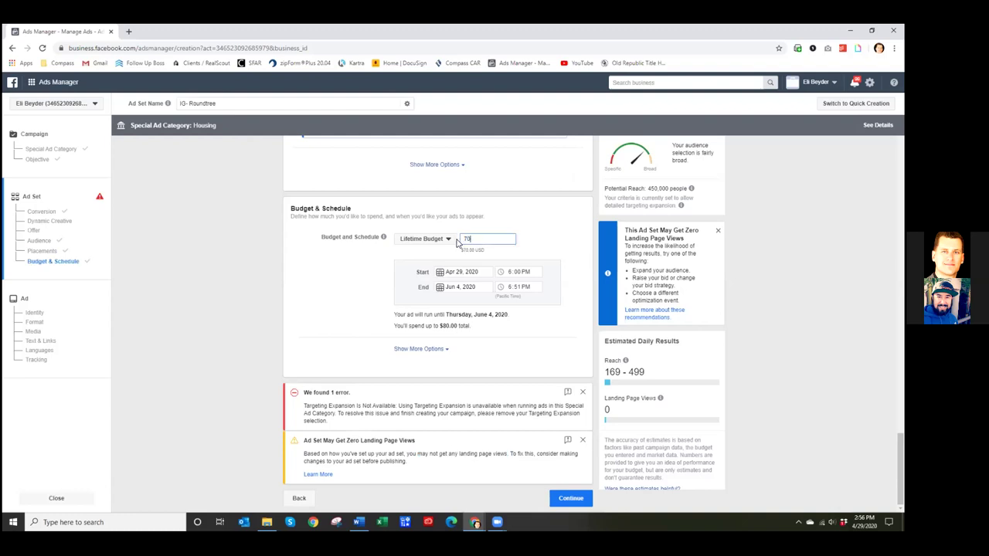
{"action": "left_click", "coordinate": [257, 324]}
Reveal the Audience section's Languages (All languages) and Connections (All people) options
{"action": "scroll", "coordinate": [256, 329], "scroll_direction": "up", "scroll_amount": 3}
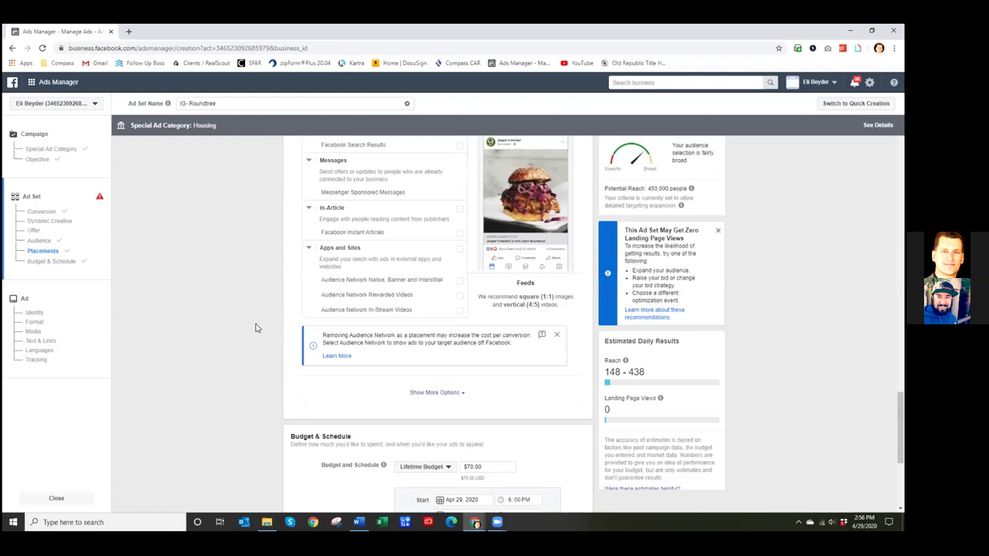
{"action": "scroll", "coordinate": [255, 328], "scroll_direction": "up", "scroll_amount": 2}
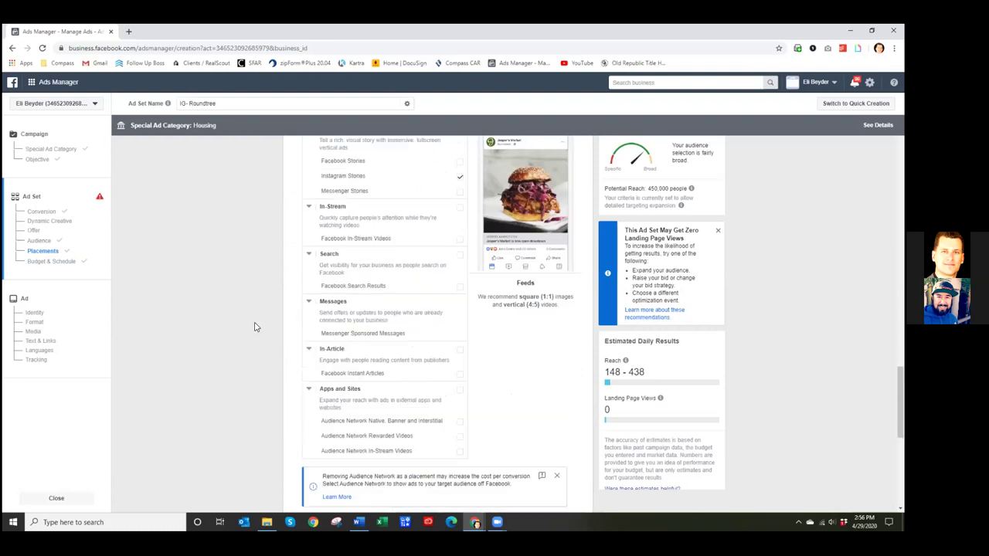
{"action": "scroll", "coordinate": [255, 327], "scroll_direction": "up", "scroll_amount": 4}
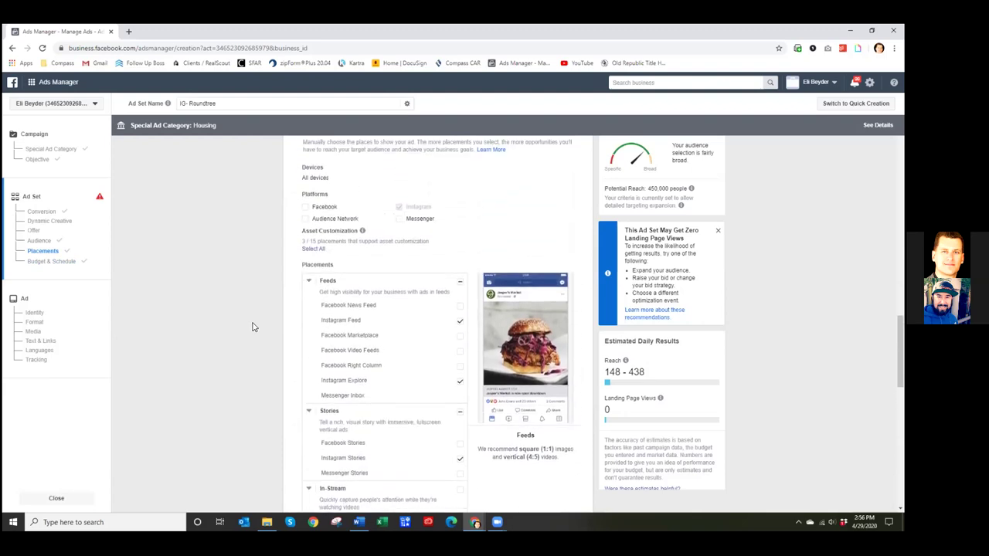
{"action": "scroll", "coordinate": [252, 327], "scroll_direction": "up", "scroll_amount": 3}
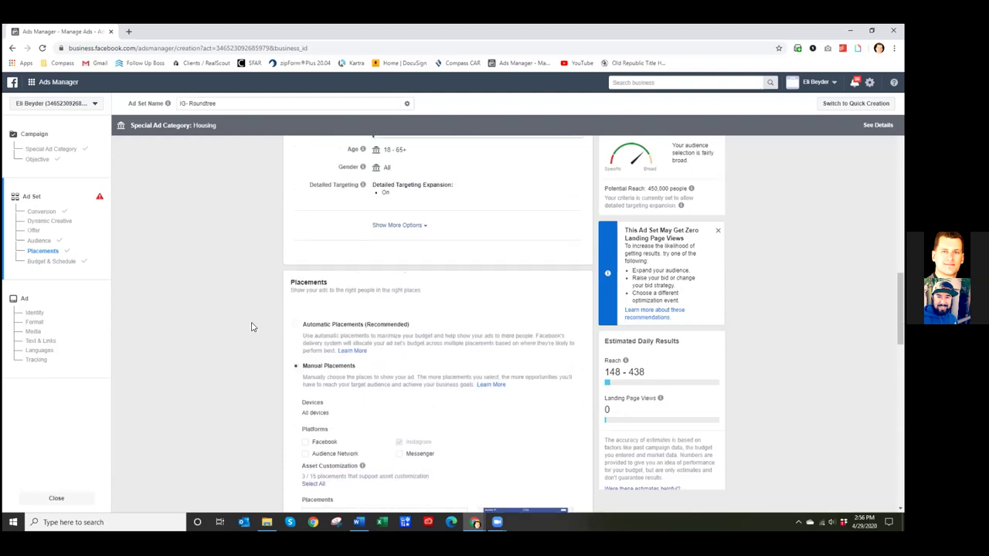
{"action": "left_click", "coordinate": [423, 226]}
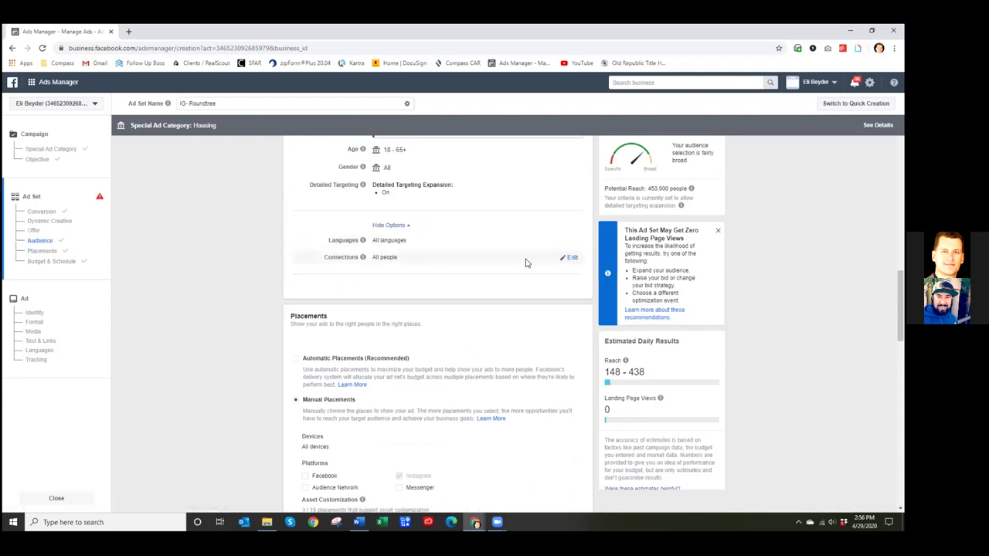
Add an 'Exclude people who like your Page' connection listing both realtor Pages
{"action": "left_click", "coordinate": [570, 263]}
{"action": "left_click", "coordinate": [441, 262]}
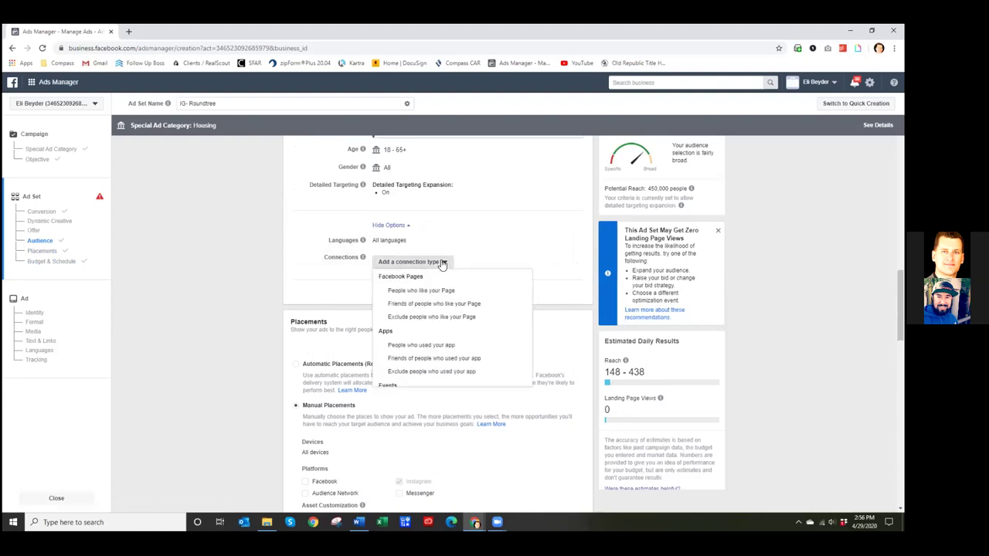
{"action": "left_click", "coordinate": [430, 318]}
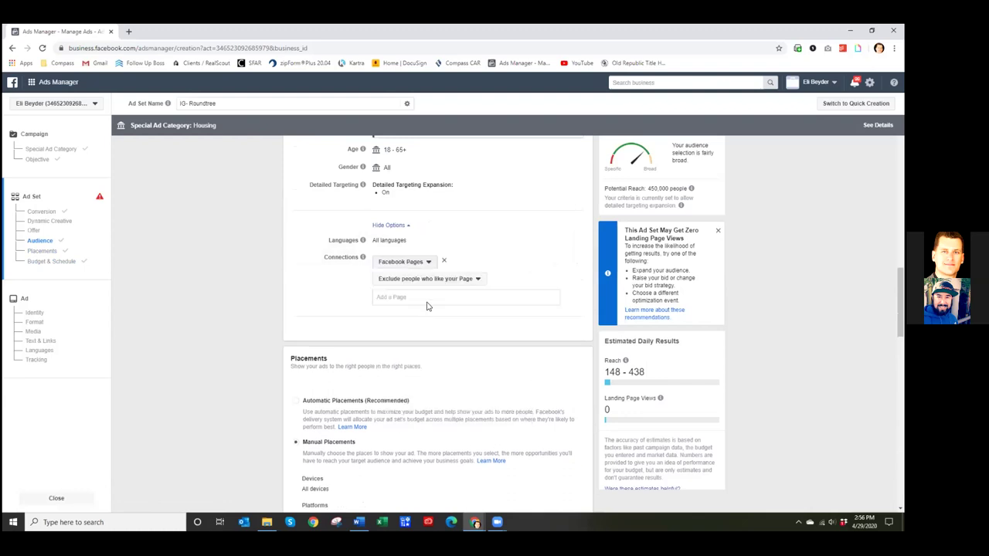
{"action": "left_click", "coordinate": [430, 305]}
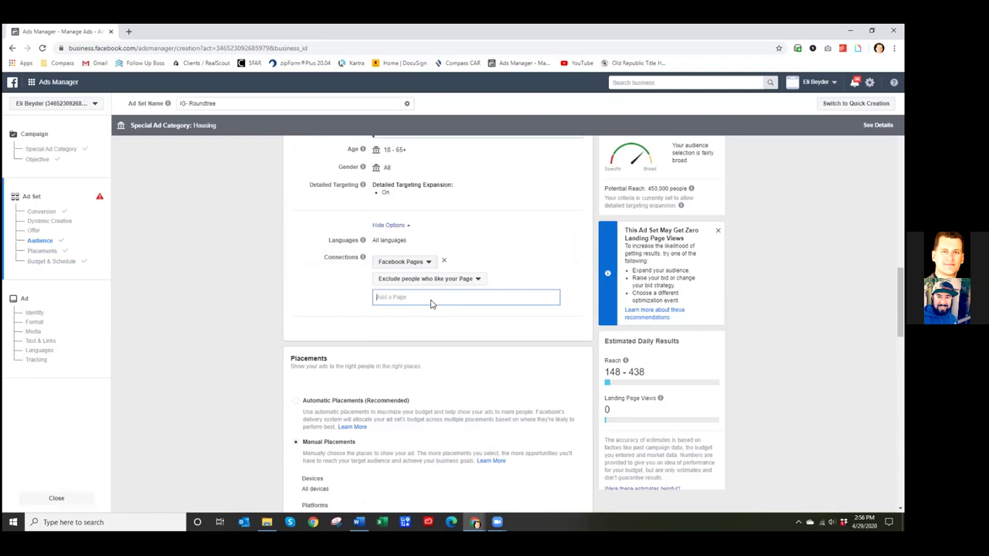
{"action": "type", "text": "eli"}
{"action": "left_click", "coordinate": [437, 311]}
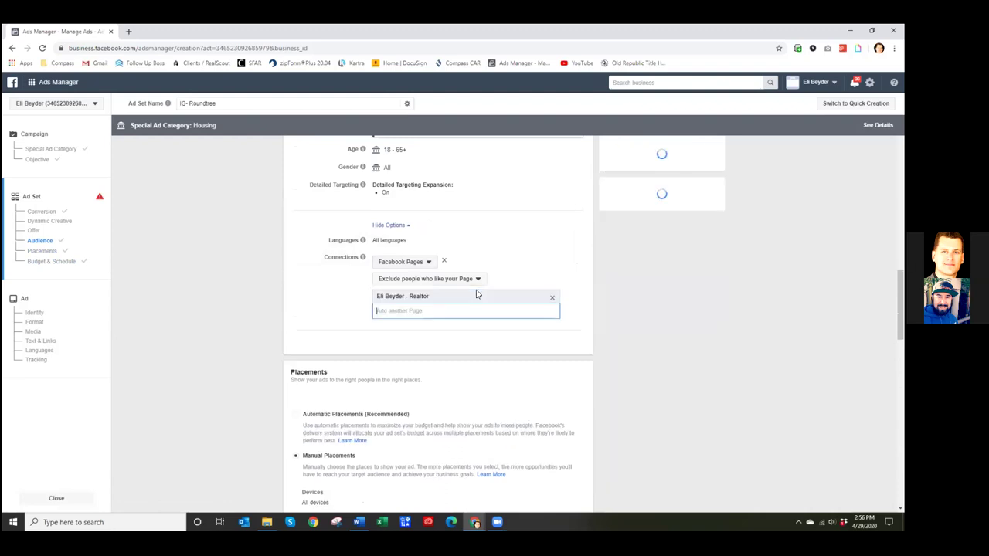
{"action": "type", "text": "eli"}
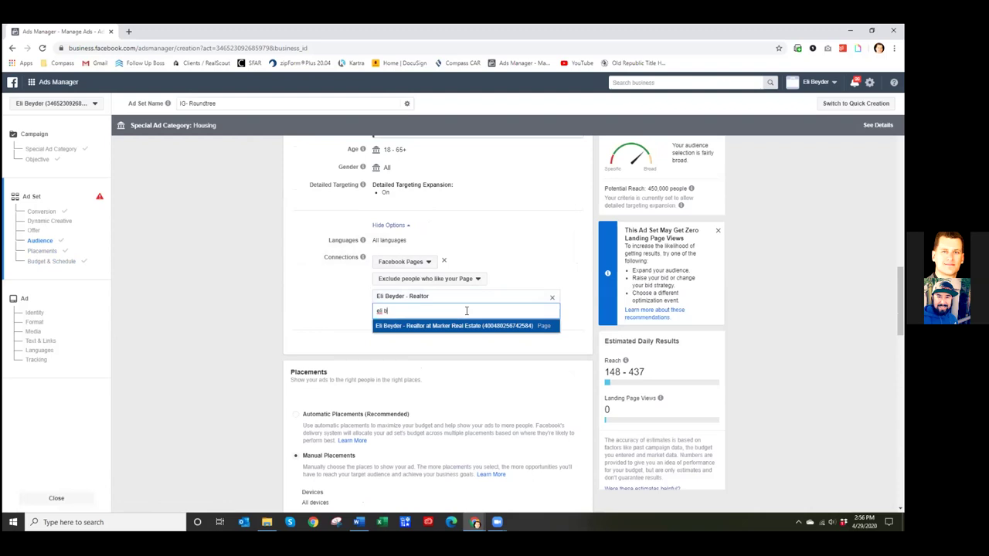
{"action": "type", "text": " b"}
{"action": "left_click", "coordinate": [468, 326]}
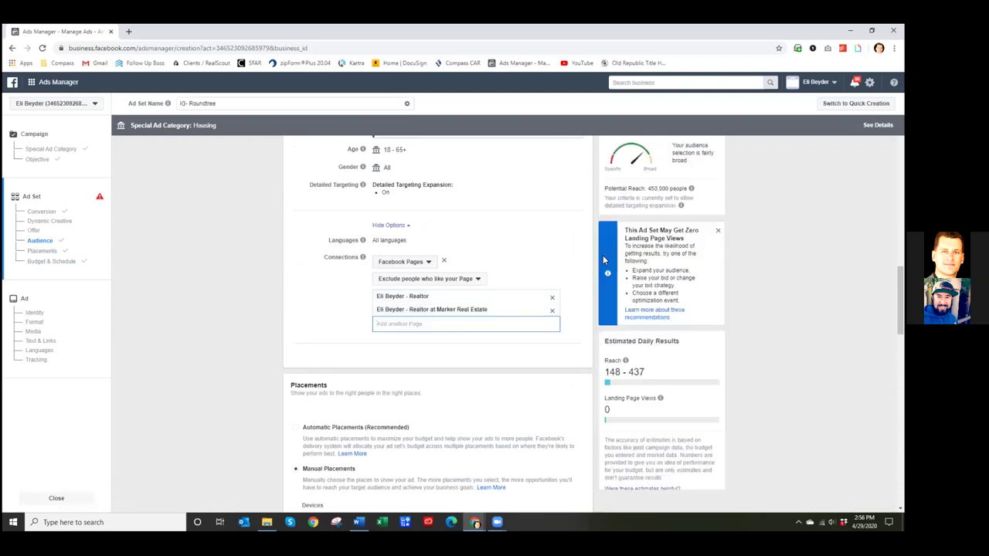
{"action": "scroll", "coordinate": [592, 242], "scroll_direction": "up", "scroll_amount": 2}
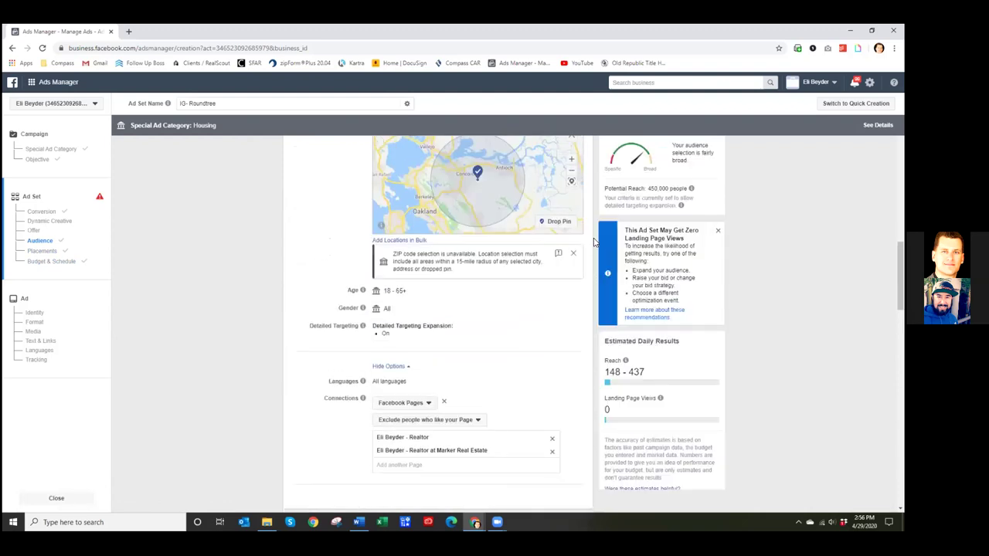
{"action": "scroll", "coordinate": [593, 243], "scroll_direction": "up", "scroll_amount": 3}
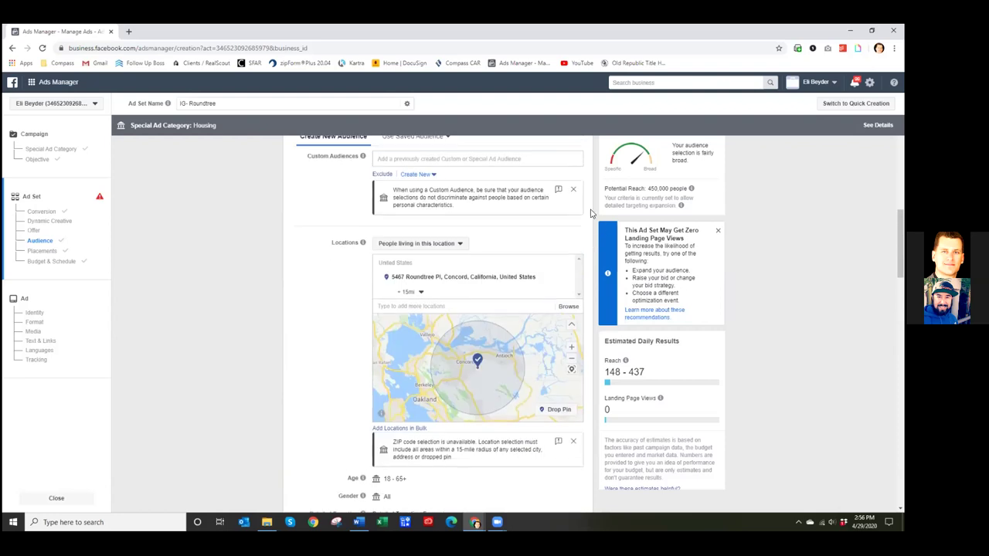
{"action": "scroll", "coordinate": [597, 210], "scroll_direction": "up", "scroll_amount": 2}
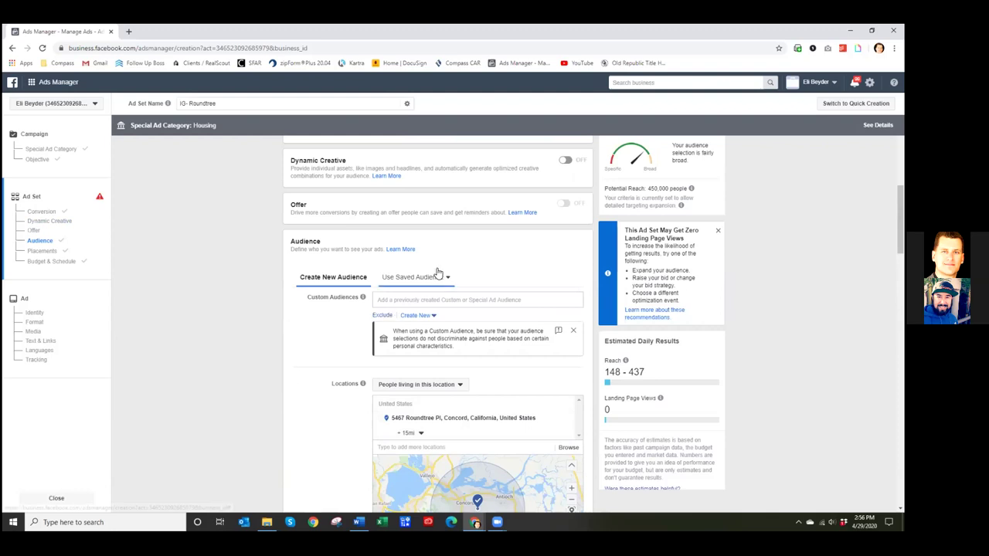
{"action": "scroll", "coordinate": [245, 264], "scroll_direction": "up", "scroll_amount": 2}
{"action": "scroll", "coordinate": [245, 264], "scroll_direction": "down", "scroll_amount": 5}
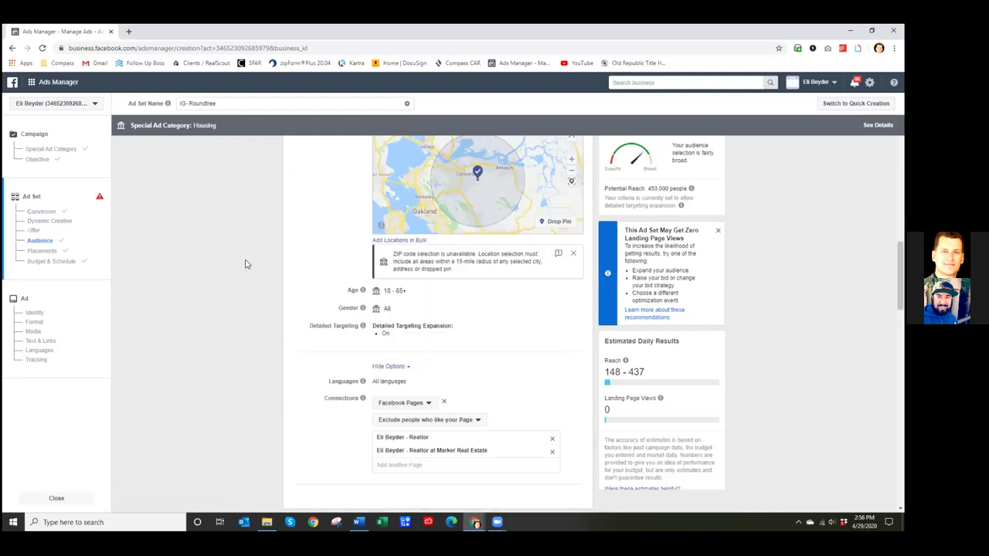
Expand the extra Budget & Schedule and Placements options, showing all-the-time Standard delivery
{"action": "scroll", "coordinate": [257, 260], "scroll_direction": "down", "scroll_amount": 3}
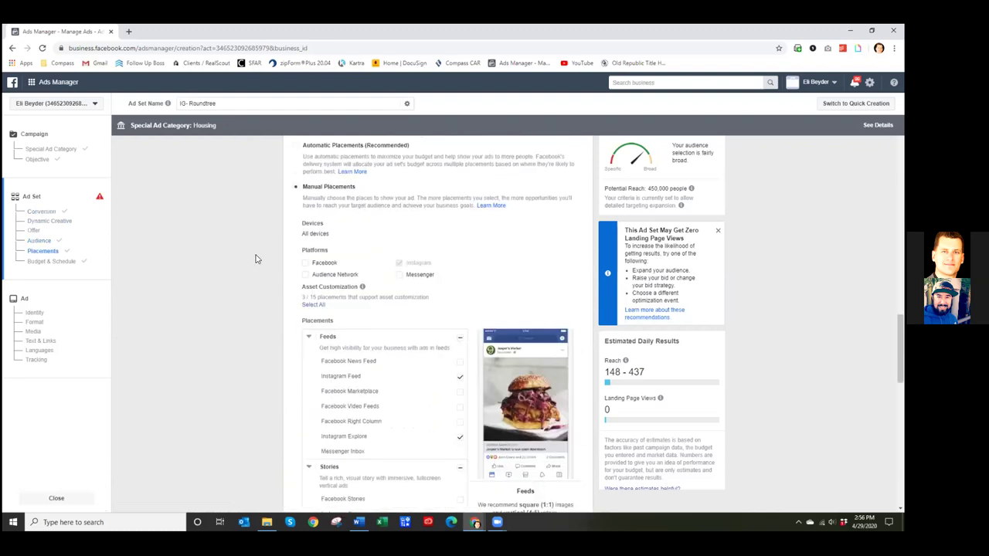
{"action": "scroll", "coordinate": [257, 259], "scroll_direction": "down", "scroll_amount": 10}
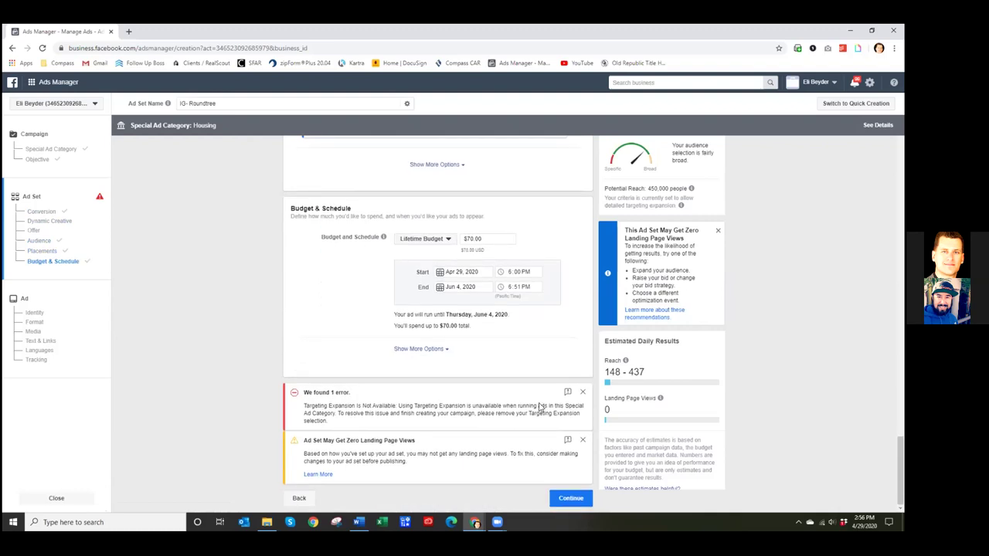
{"action": "left_click", "coordinate": [427, 353]}
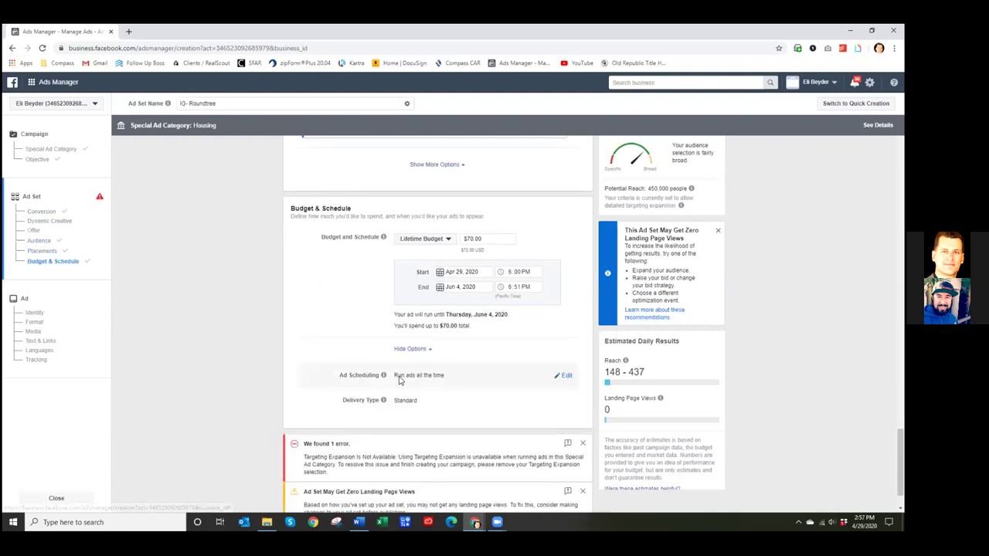
{"action": "left_click", "coordinate": [442, 165]}
{"action": "scroll", "coordinate": [216, 298], "scroll_direction": "up", "scroll_amount": 1}
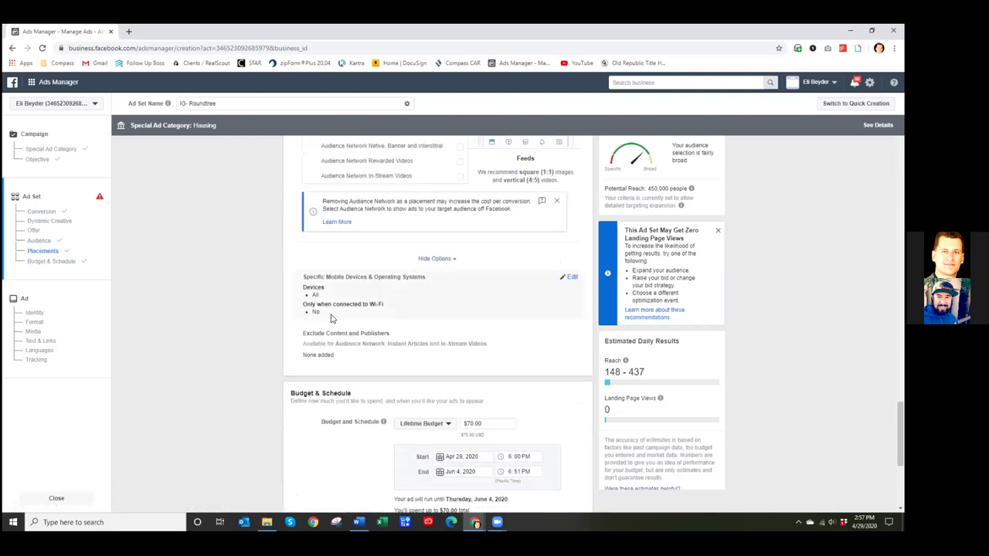
{"action": "scroll", "coordinate": [194, 332], "scroll_direction": "down", "scroll_amount": 3}
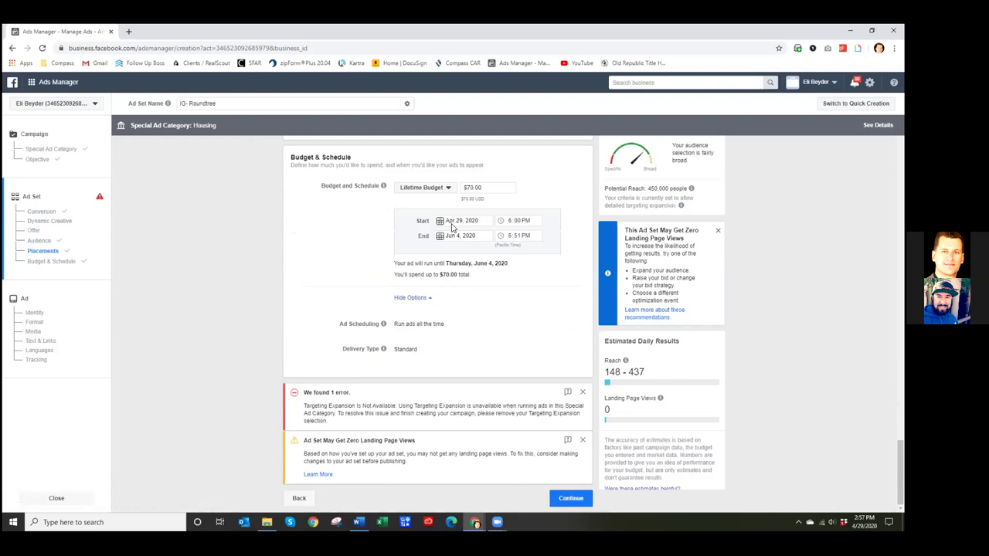
Set the ad set's end date to May 7, 2020 at 6:00 PM
{"action": "left_click", "coordinate": [516, 236]}
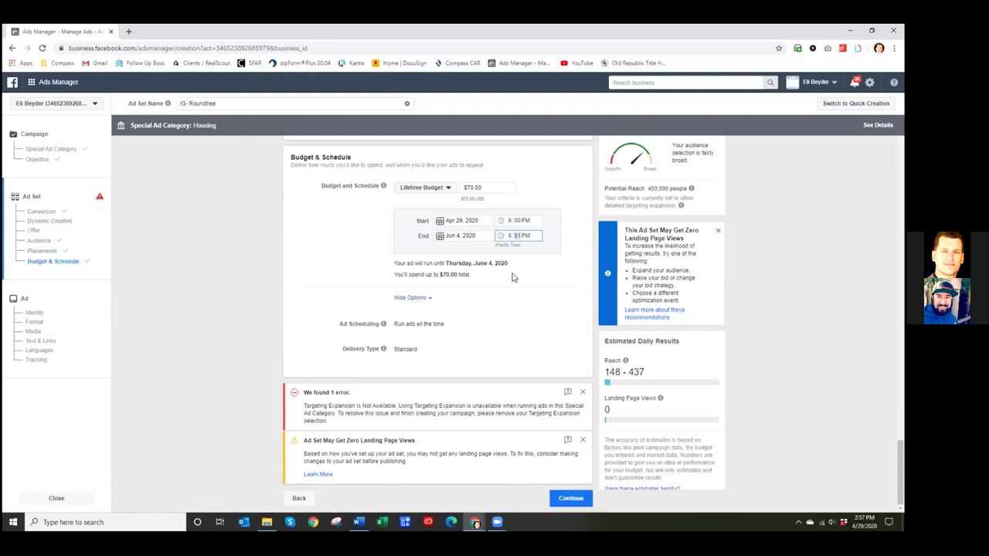
{"action": "left_click", "coordinate": [454, 236]}
{"action": "left_click", "coordinate": [445, 255]}
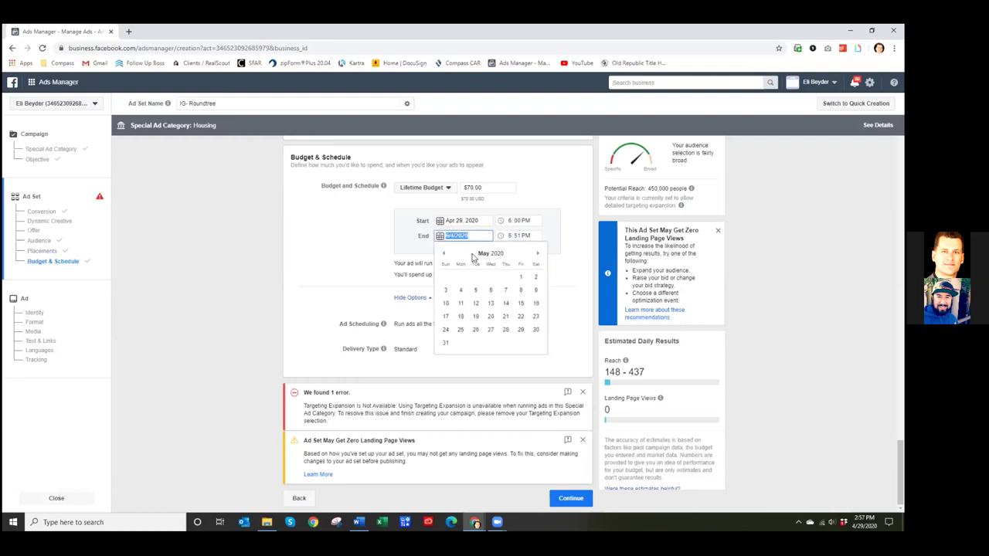
{"action": "left_click", "coordinate": [505, 290]}
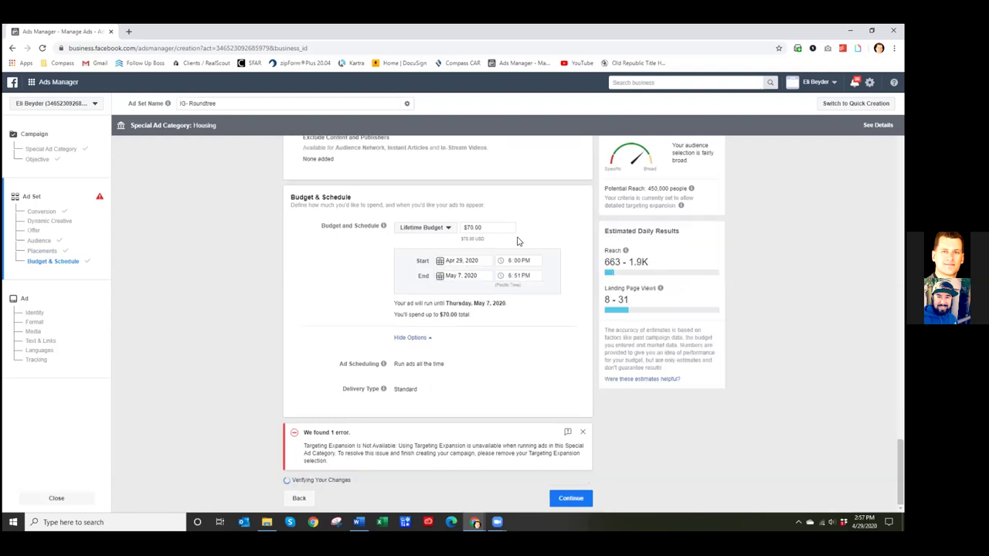
{"action": "left_click", "coordinate": [517, 292]}
{"action": "left_click", "coordinate": [576, 285]}
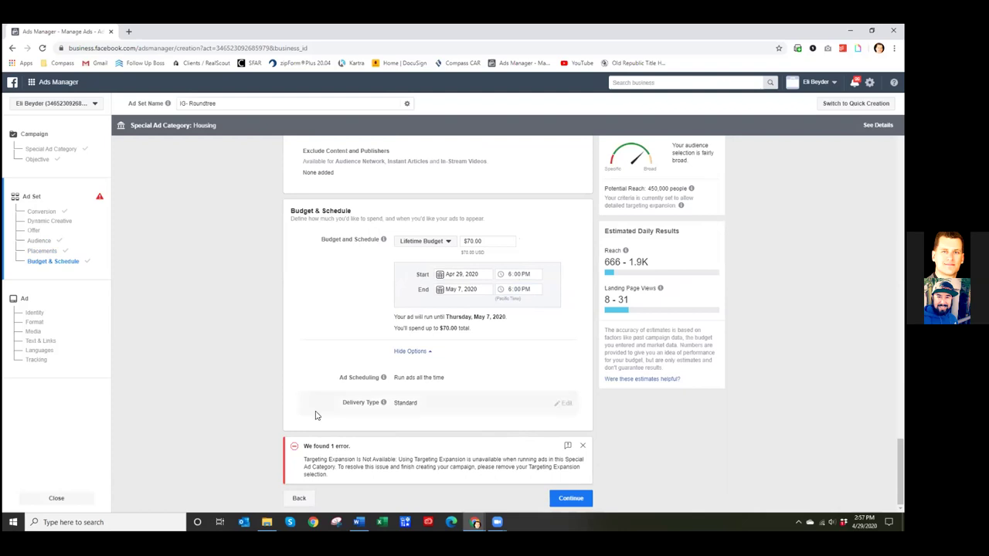
Try to continue past the ad set and scroll back to the Audience targeting error
{"action": "left_click", "coordinate": [571, 498]}
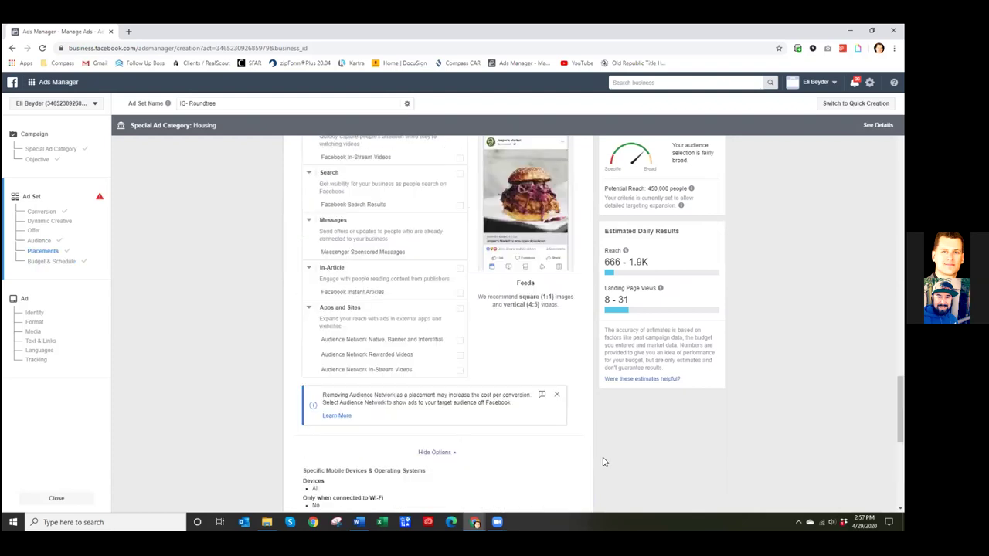
{"action": "scroll", "coordinate": [604, 462], "scroll_direction": "up", "scroll_amount": 10}
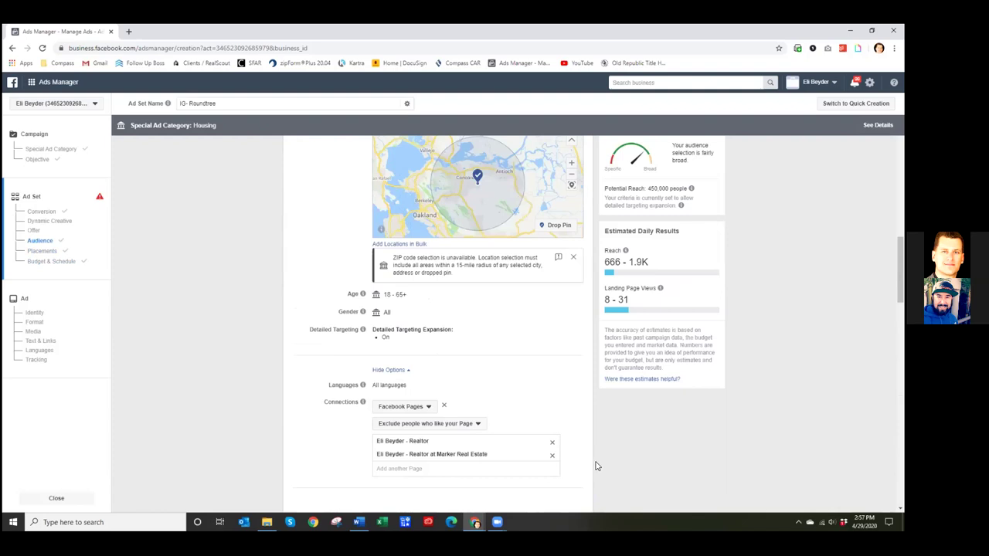
{"action": "scroll", "coordinate": [602, 457], "scroll_direction": "up", "scroll_amount": 5}
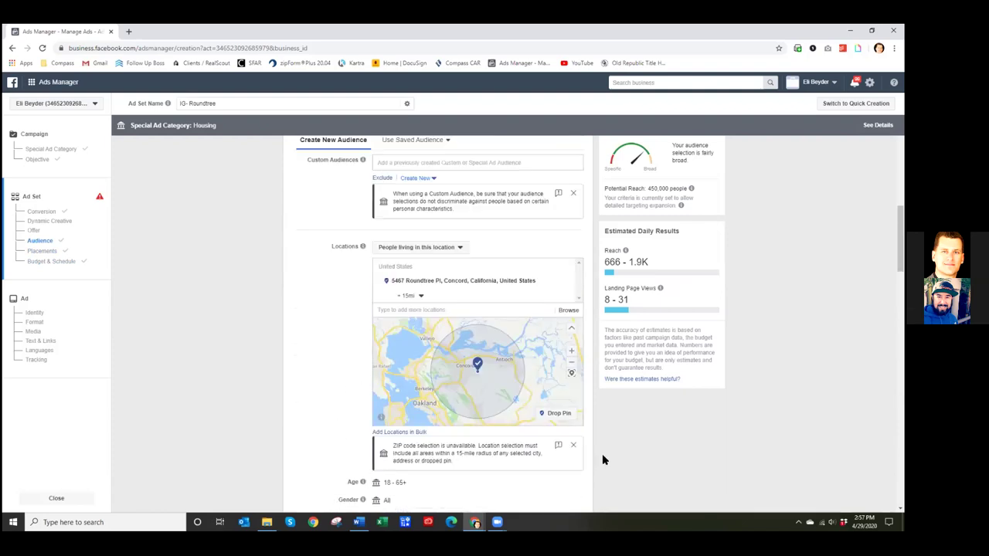
{"action": "scroll", "coordinate": [609, 455], "scroll_direction": "down", "scroll_amount": 2}
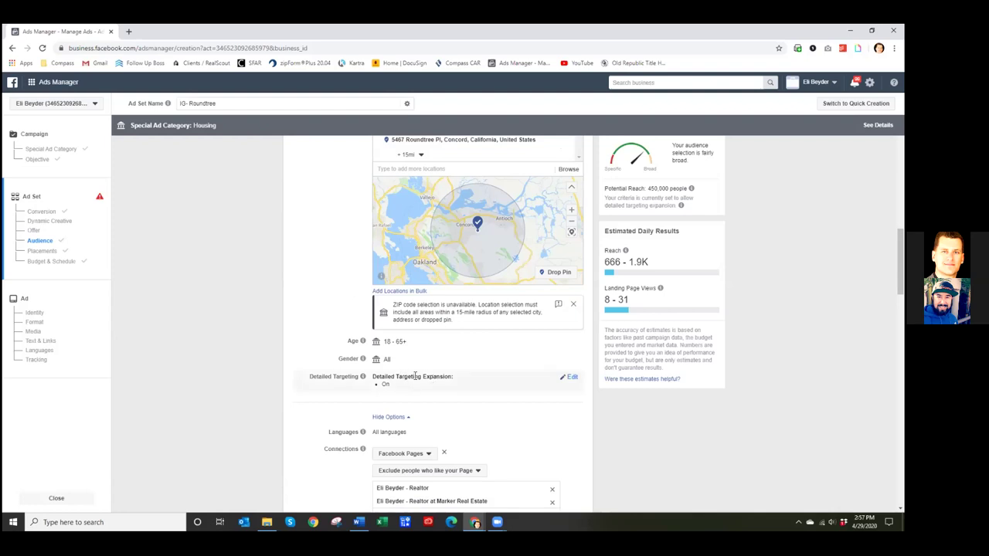
Remove detailed targeting expansion from the audience and continue to the Ad step
{"action": "left_click", "coordinate": [573, 379]}
{"action": "scroll", "coordinate": [616, 422], "scroll_direction": "down", "scroll_amount": 1}
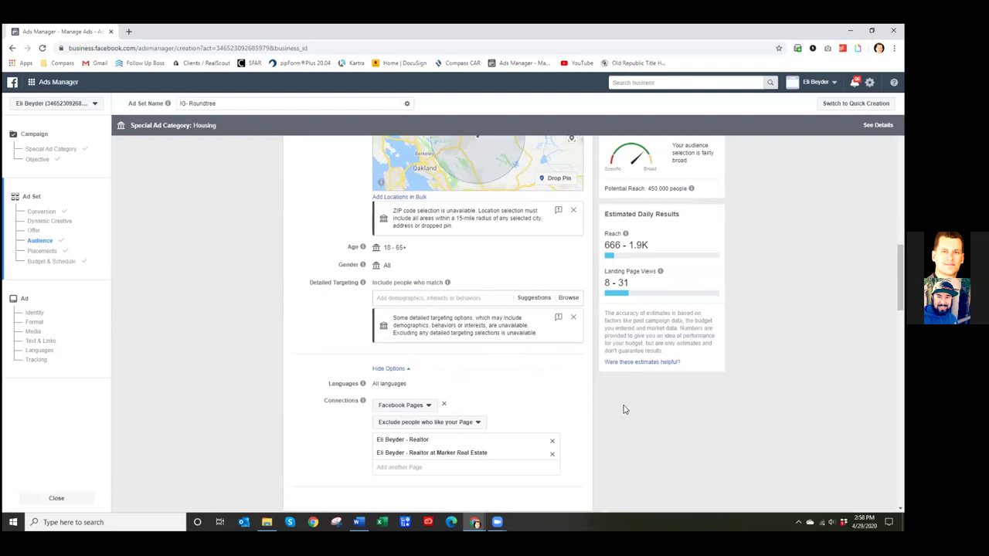
{"action": "scroll", "coordinate": [620, 408], "scroll_direction": "down", "scroll_amount": 15}
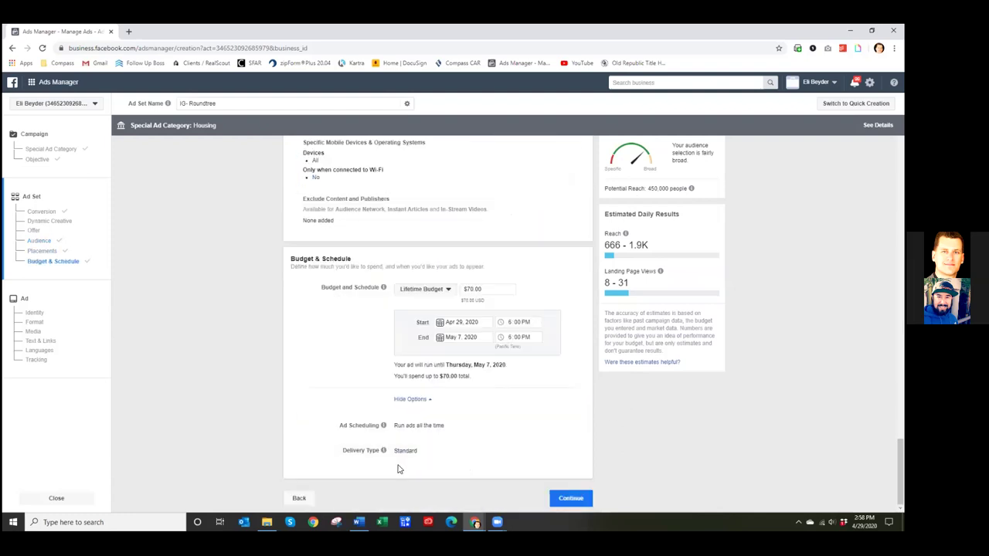
{"action": "left_click", "coordinate": [576, 498]}
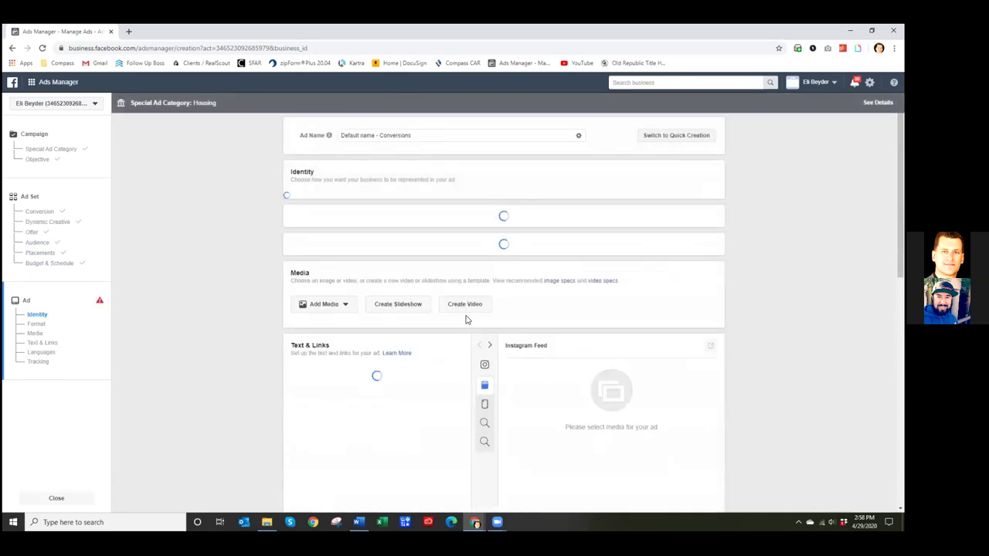
Replace 'Default name' with 'IG Roundtree' so the ad reads 'IG Roundtree - Conversions'
{"action": "left_click", "coordinate": [376, 136]}
{"action": "left_click_drag", "start_coordinate": [376, 136], "coordinate": [336, 139]}
{"action": "type", "text": "IG Rlu"}
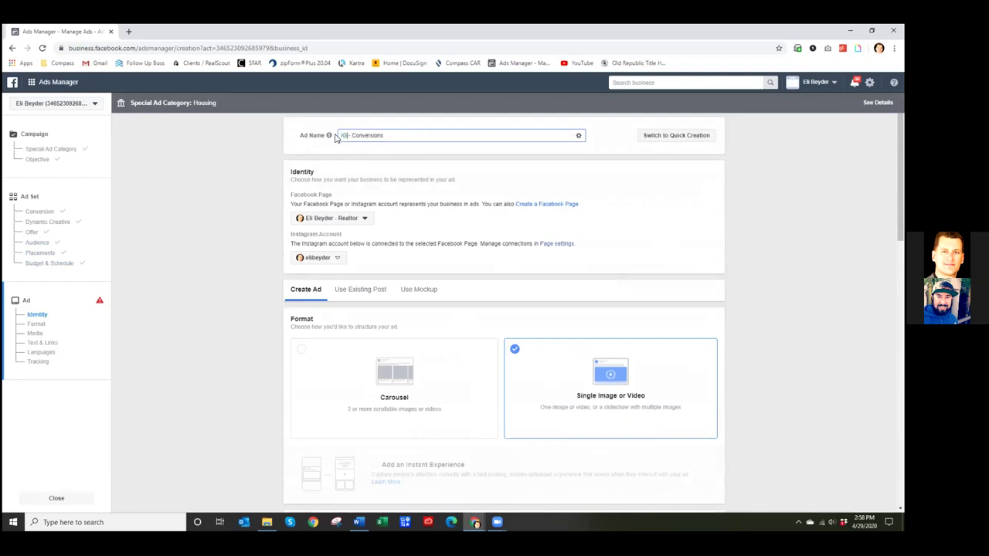
{"action": "key", "text": "BackSpace"}
{"action": "key", "text": "BackSpace"}
{"action": "type", "text": "oundtree"}
{"action": "left_click", "coordinate": [753, 221]}
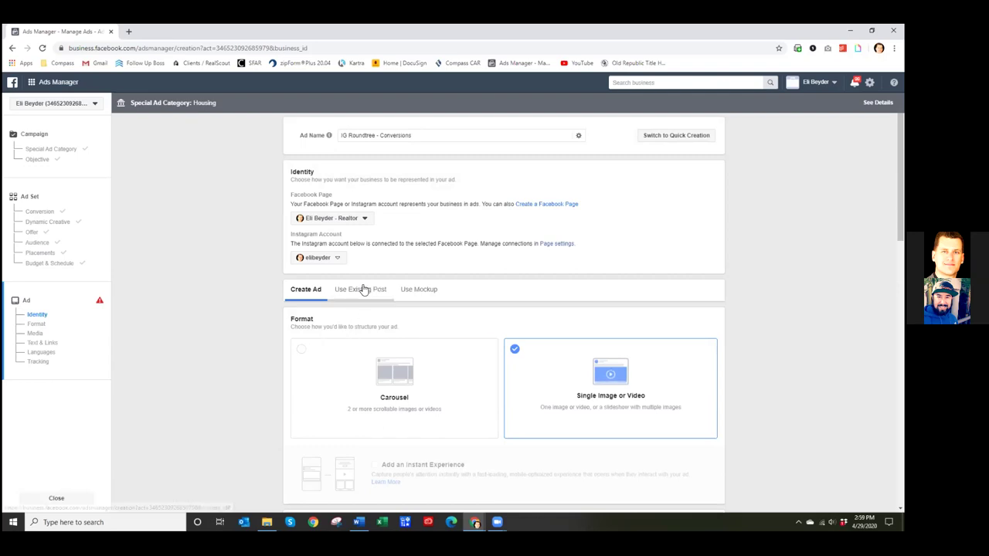
Choose to add a video as the ad's media
{"action": "scroll", "coordinate": [251, 281], "scroll_direction": "down", "scroll_amount": 1}
{"action": "scroll", "coordinate": [250, 282], "scroll_direction": "down", "scroll_amount": 1}
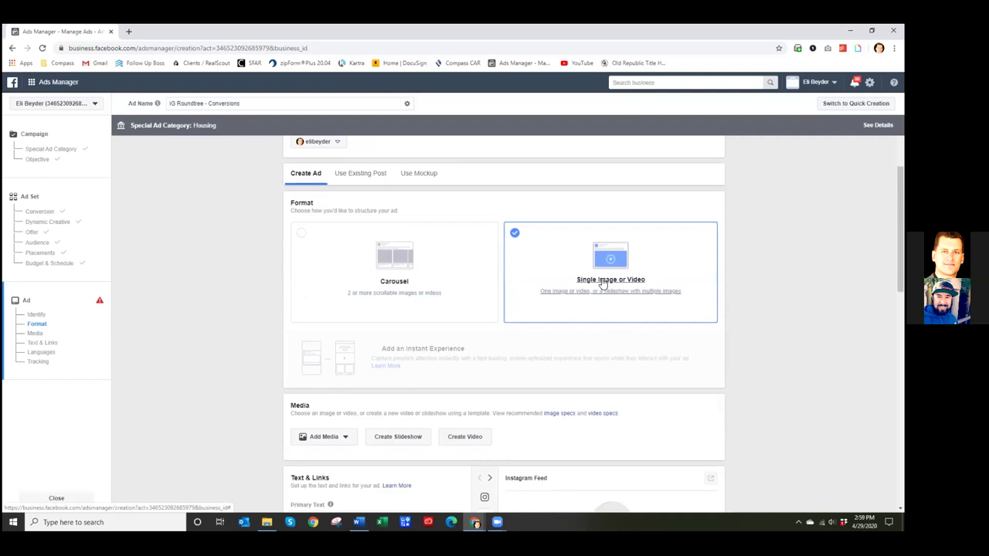
{"action": "scroll", "coordinate": [616, 349], "scroll_direction": "down", "scroll_amount": 2}
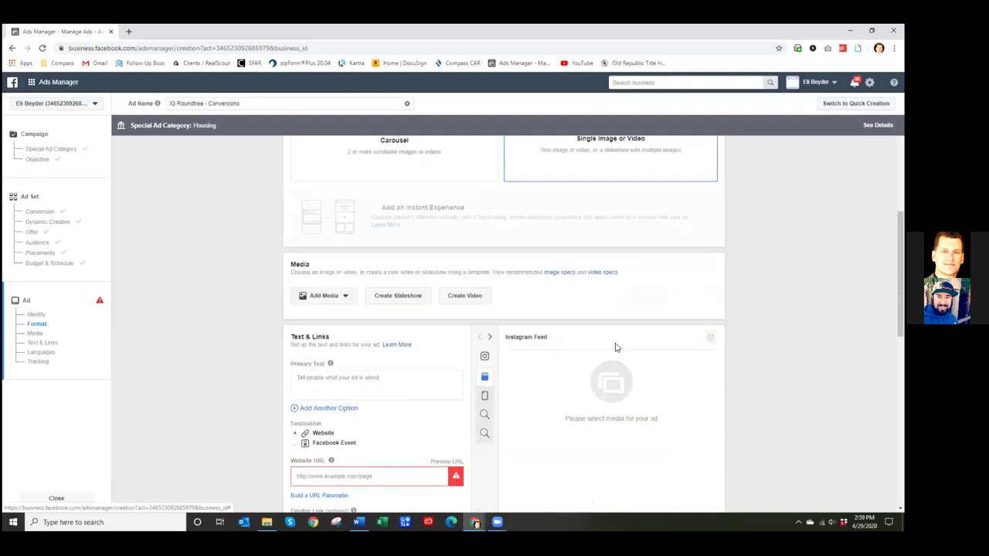
{"action": "scroll", "coordinate": [616, 348], "scroll_direction": "down", "scroll_amount": 1}
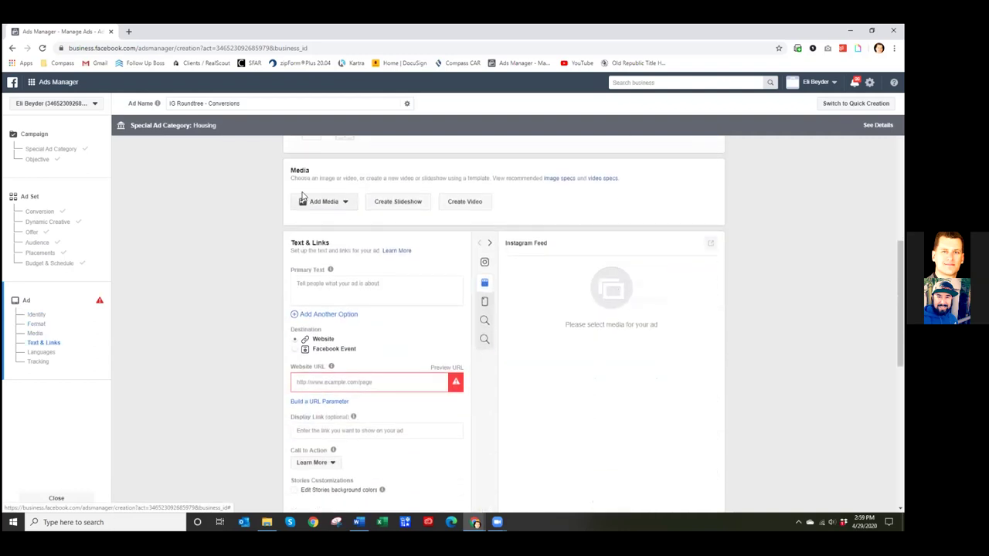
{"action": "left_click", "coordinate": [348, 204]}
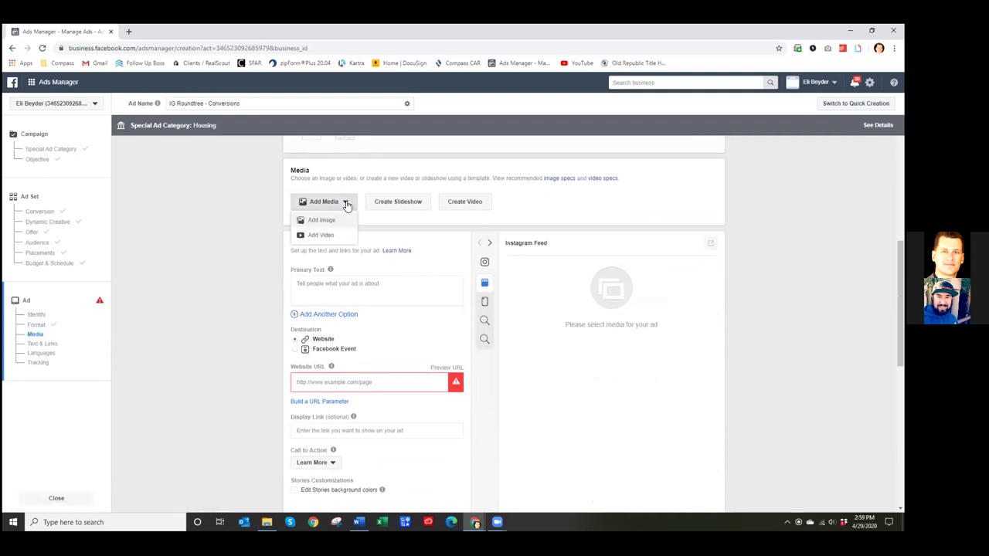
{"action": "left_click", "coordinate": [323, 235]}
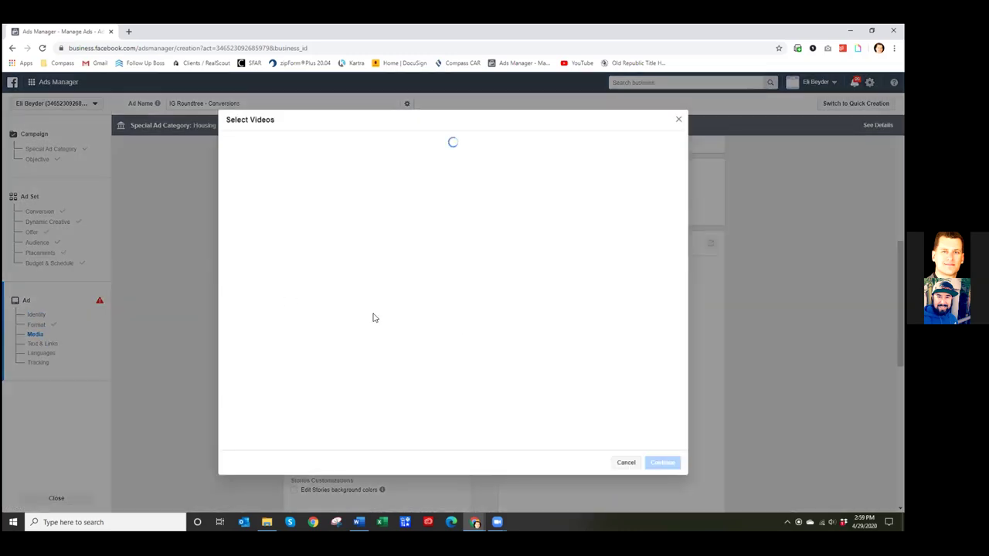
Upload Roundtree IG from the Compass Real Estate > Branding folder
{"action": "left_click", "coordinate": [333, 144]}
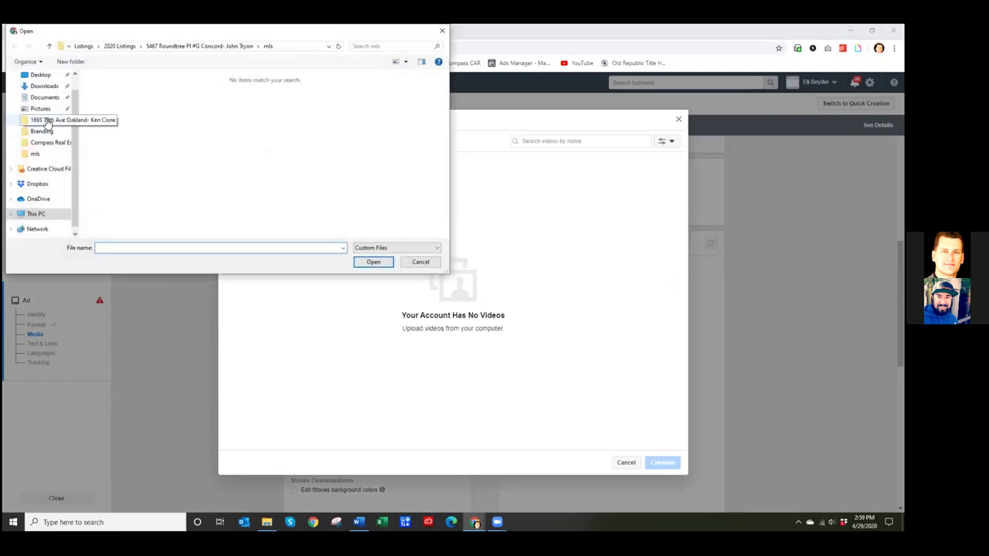
{"action": "left_click", "coordinate": [50, 147]}
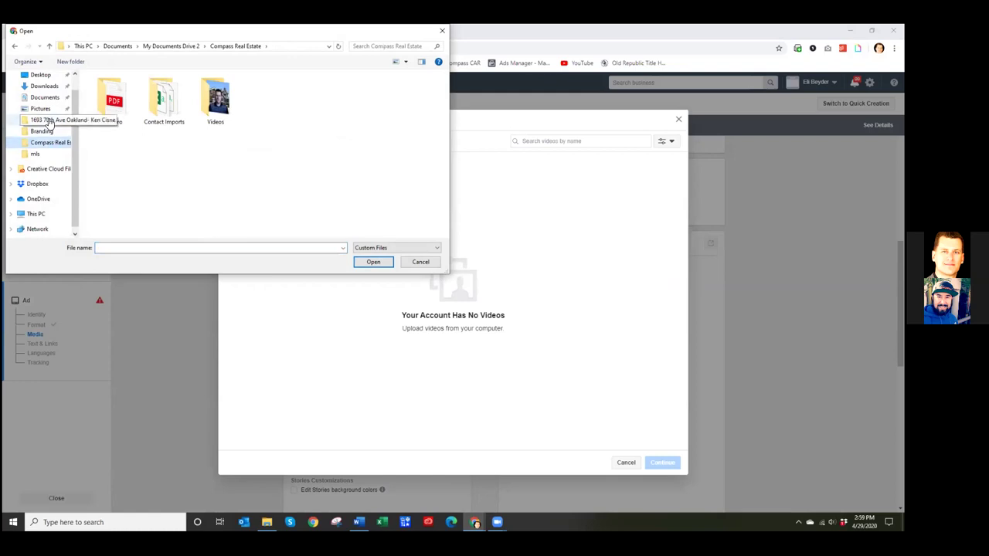
{"action": "left_click", "coordinate": [41, 132]}
{"action": "left_click", "coordinate": [371, 176]}
{"action": "left_click", "coordinate": [365, 261]}
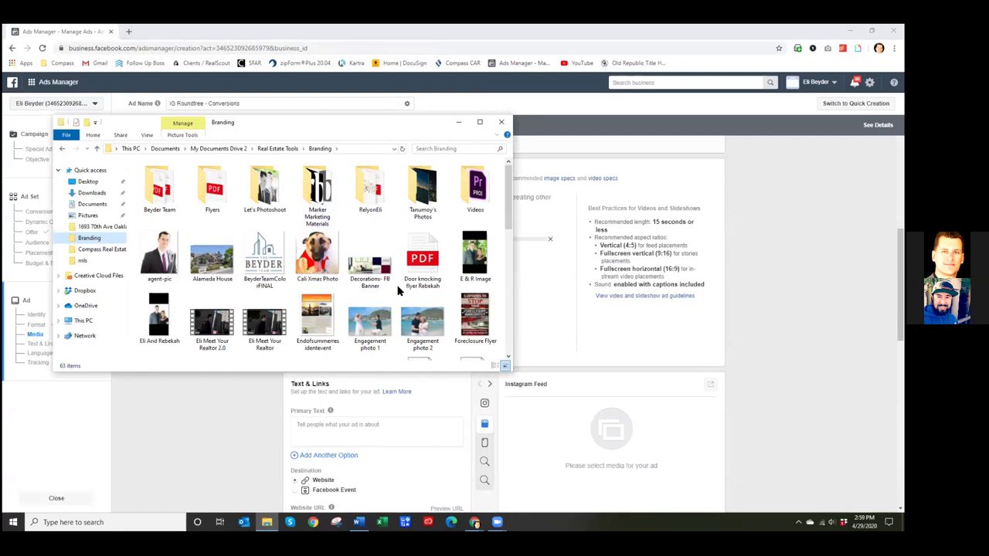
Preview the Roundtree IG video from the Branding folder, then leave the player for Word
{"action": "scroll", "coordinate": [398, 291], "scroll_direction": "down", "scroll_amount": 5}
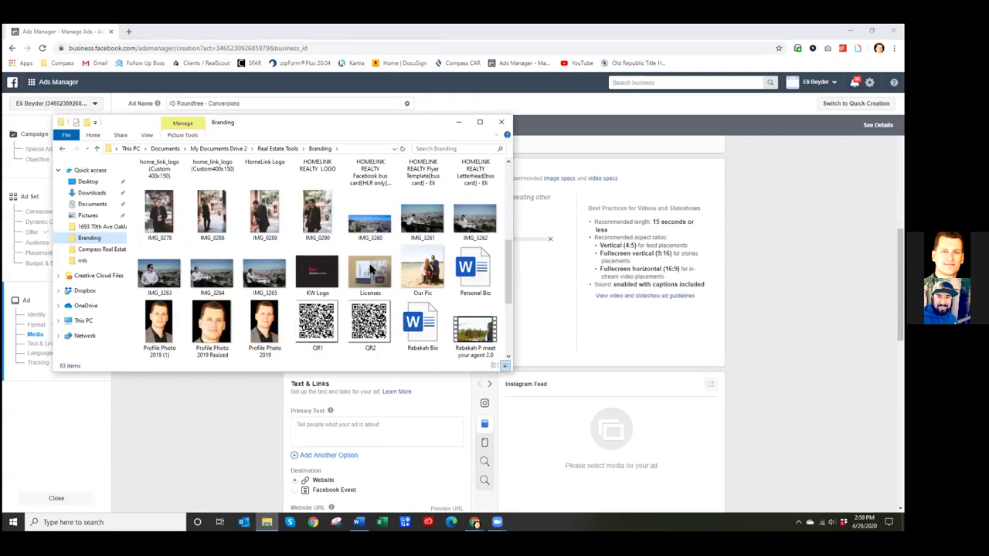
{"action": "scroll", "coordinate": [370, 268], "scroll_direction": "down", "scroll_amount": 3}
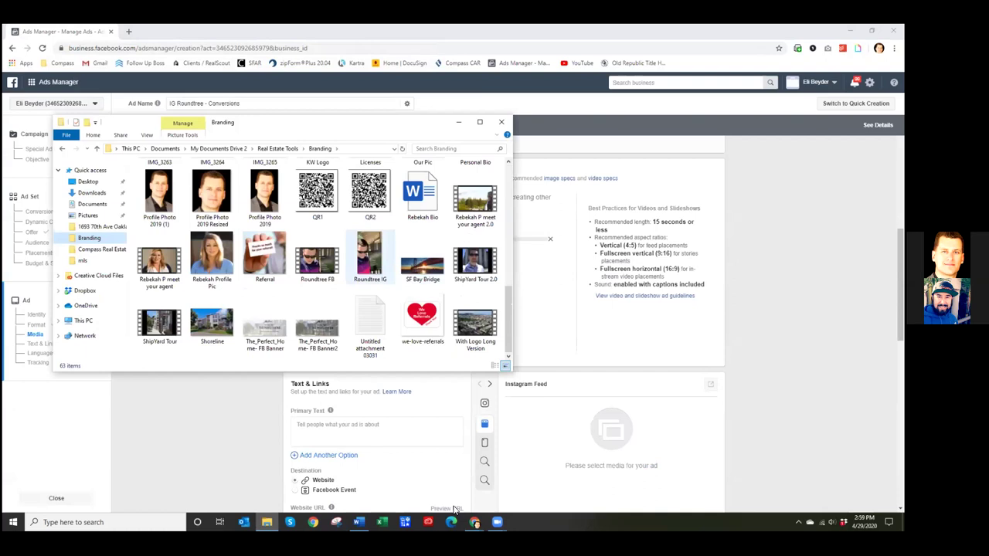
{"action": "left_click", "coordinate": [370, 255]}
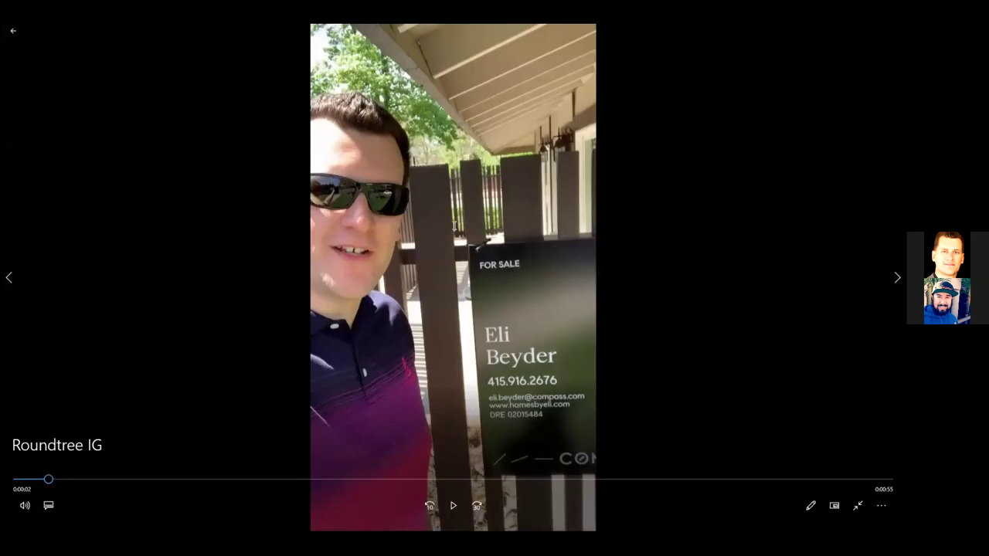
{"action": "key", "text": "alt+Tab"}
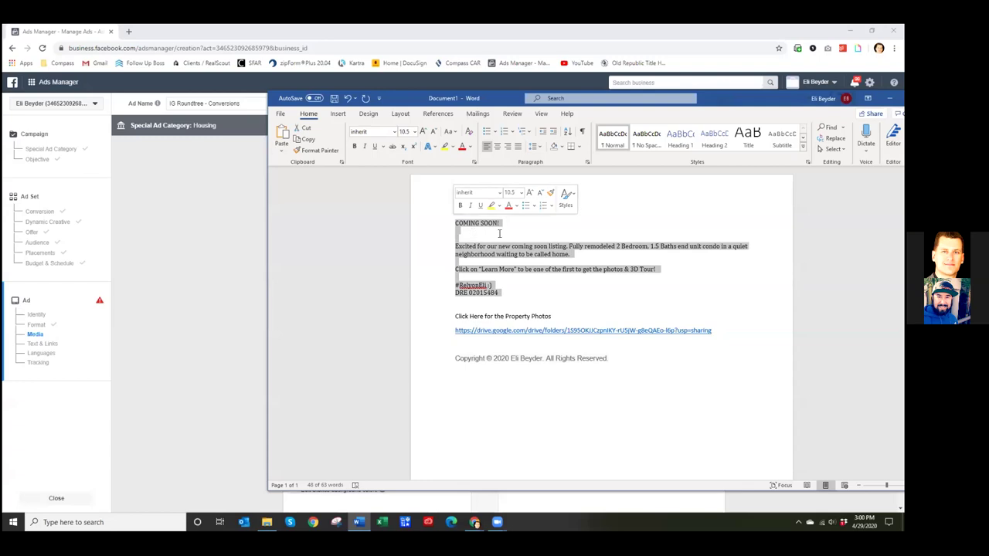
Select the Word ad copy from COMING SOON! to the DRE line and return to the browser
{"action": "left_click", "coordinate": [507, 245]}
{"action": "left_click_drag", "start_coordinate": [507, 287], "coordinate": [452, 223]}
{"action": "key", "text": "ctrl+c"}
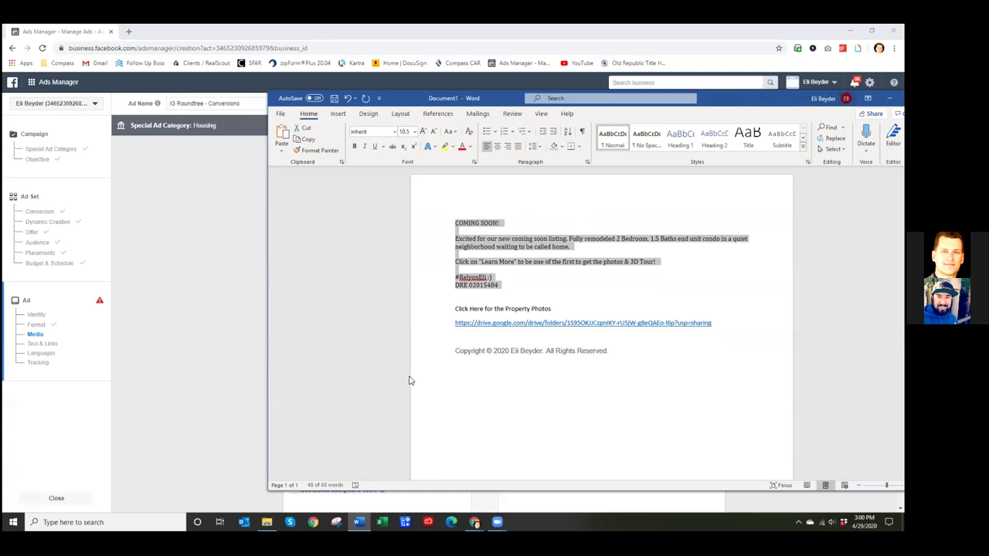
{"action": "key", "text": "alt+Tab"}
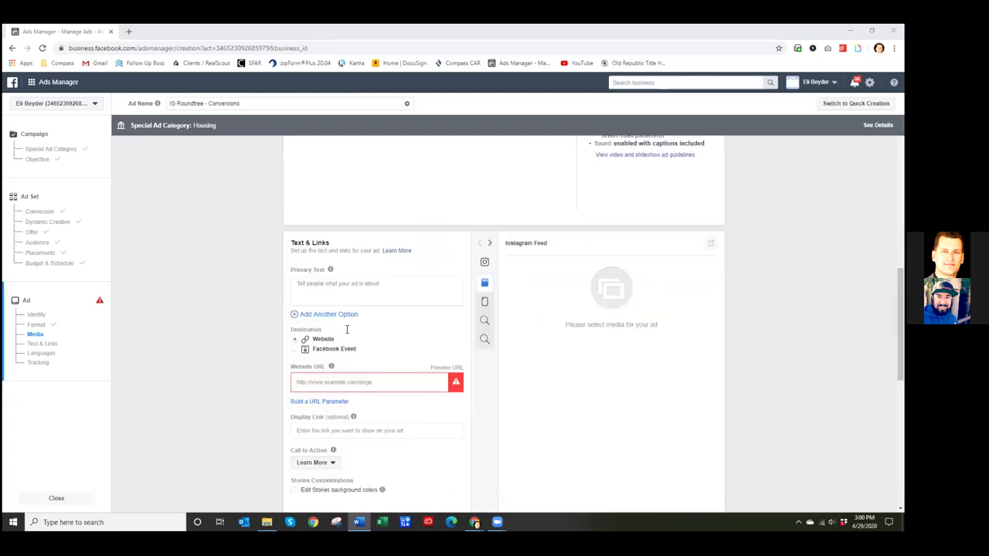
Paste the 'COMING SOON!' listing announcement with its hashtag into the ad's Primary Text
{"action": "left_click", "coordinate": [360, 288]}
{"action": "key", "text": "ctrl+v"}
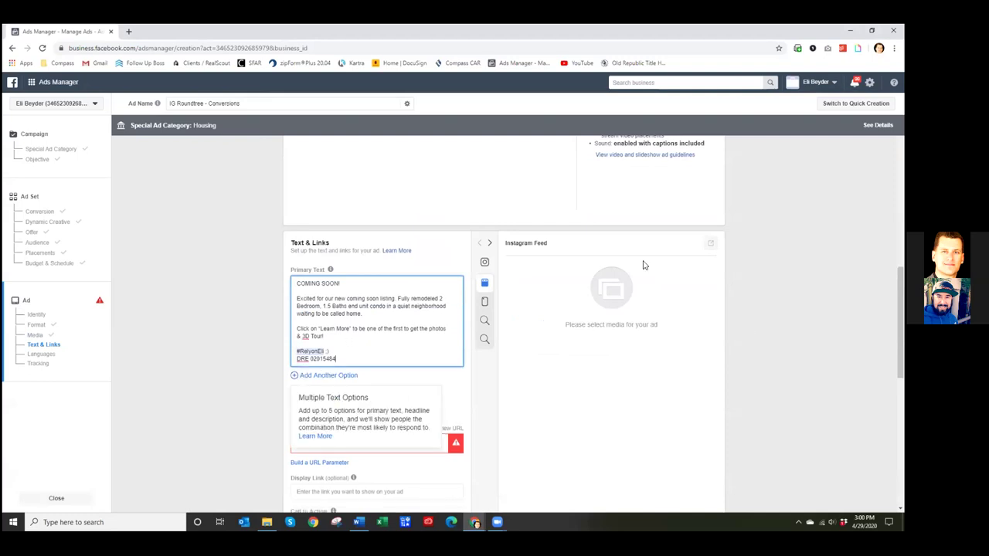
{"action": "left_click", "coordinate": [726, 312]}
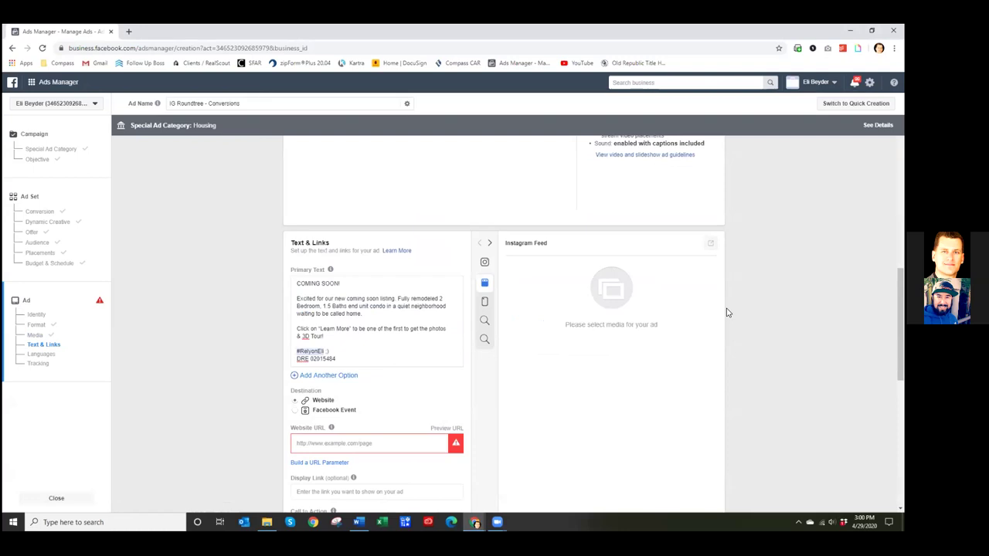
{"action": "scroll", "coordinate": [759, 309], "scroll_direction": "up", "scroll_amount": 2}
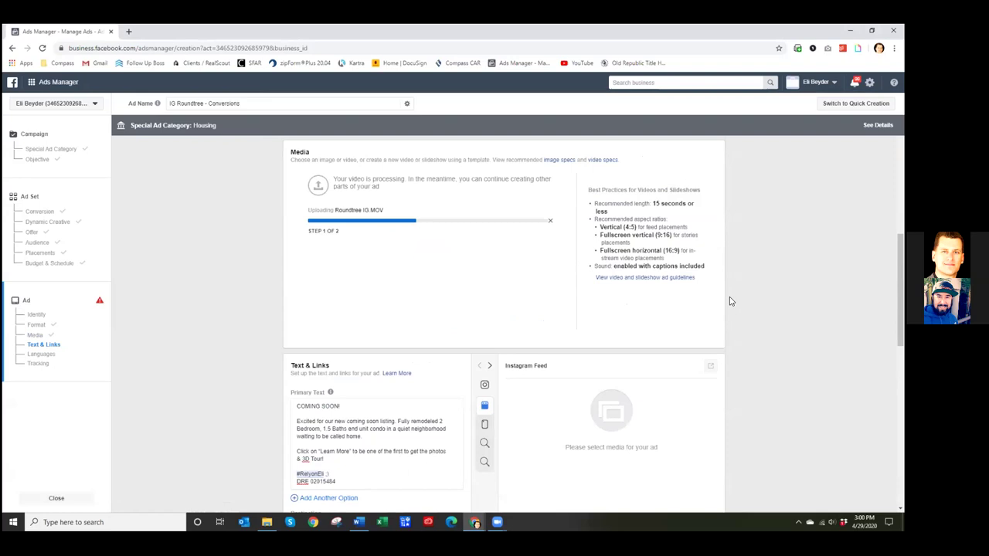
{"action": "scroll", "coordinate": [731, 301], "scroll_direction": "up", "scroll_amount": 1}
{"action": "scroll", "coordinate": [731, 300], "scroll_direction": "down", "scroll_amount": 2}
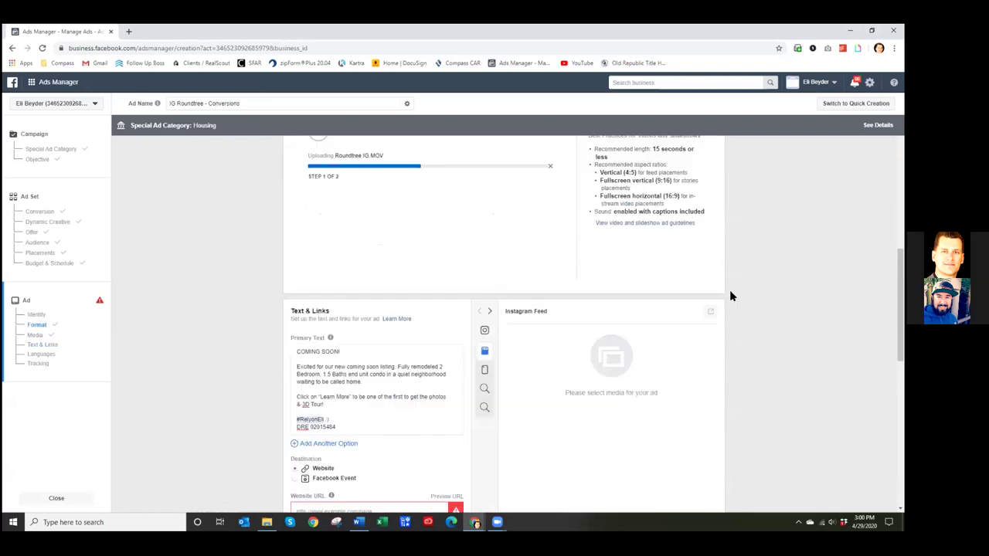
{"action": "scroll", "coordinate": [730, 292], "scroll_direction": "down", "scroll_amount": 1}
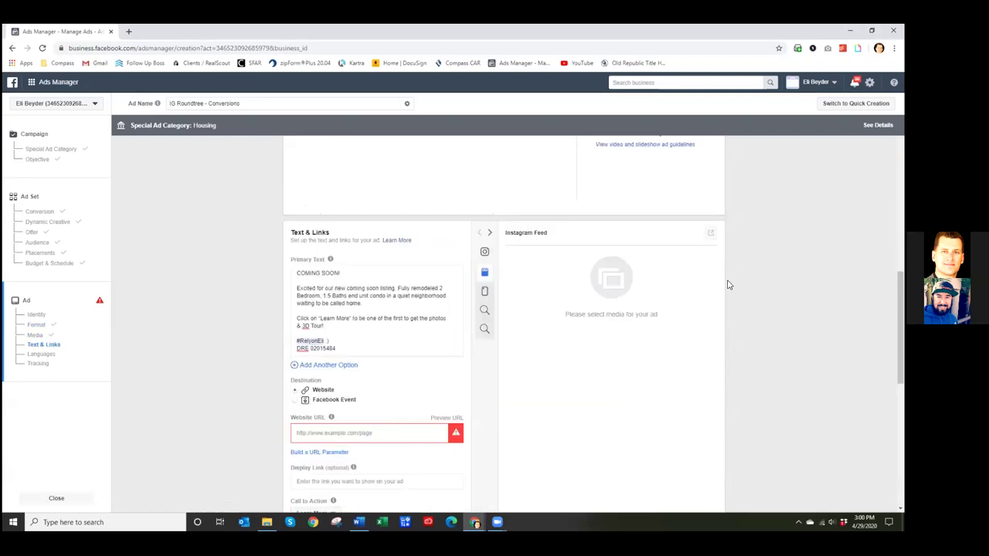
{"action": "scroll", "coordinate": [727, 285], "scroll_direction": "up", "scroll_amount": 2}
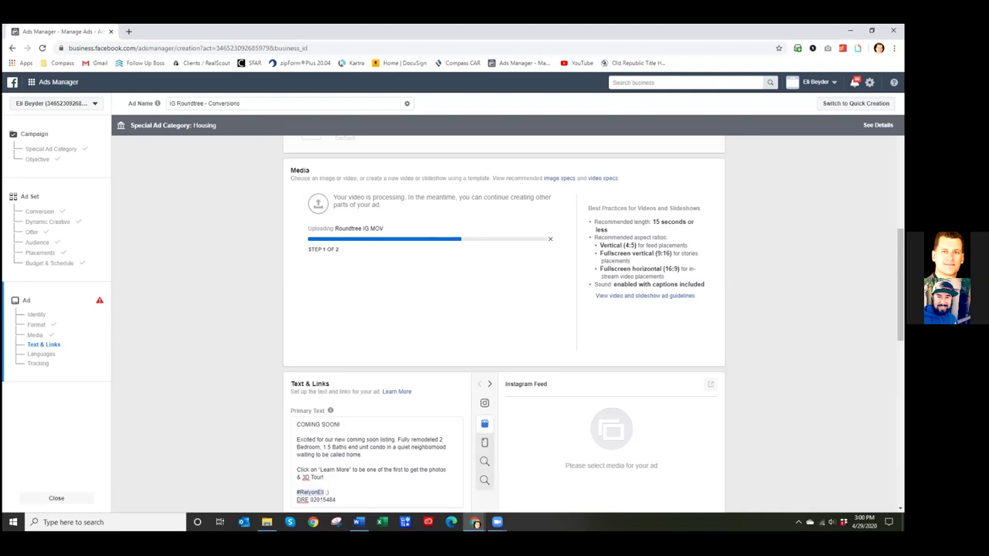
Scroll down the ad form while the Roundtree IG.MOV video keeps uploading
{"action": "scroll", "coordinate": [740, 255], "scroll_direction": "down", "scroll_amount": 1}
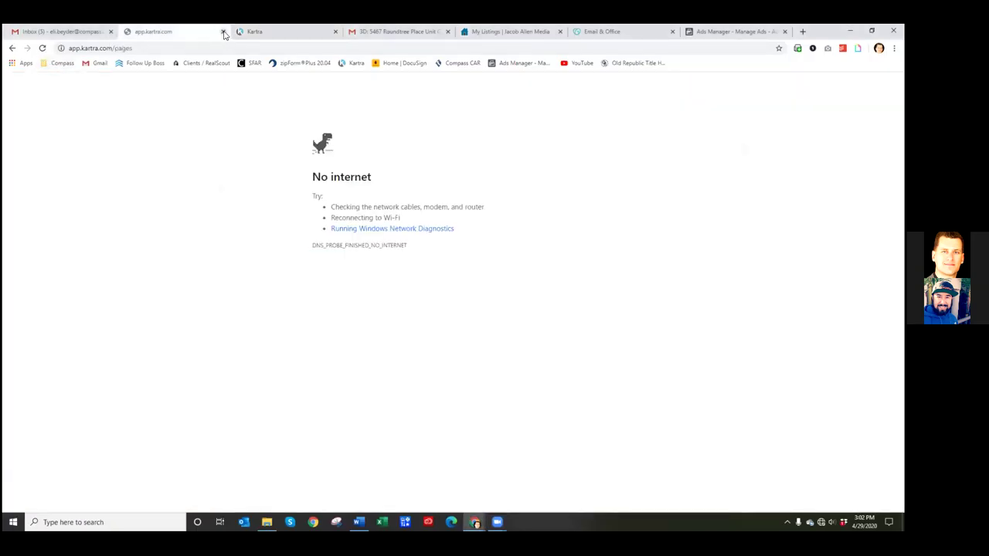
{"action": "left_click", "coordinate": [223, 33]}
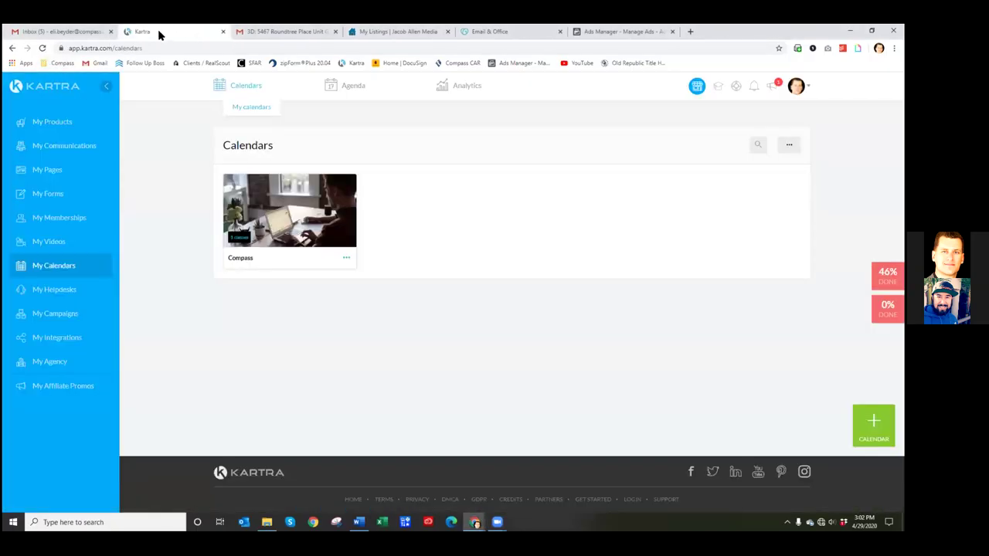
{"action": "left_click", "coordinate": [50, 171]}
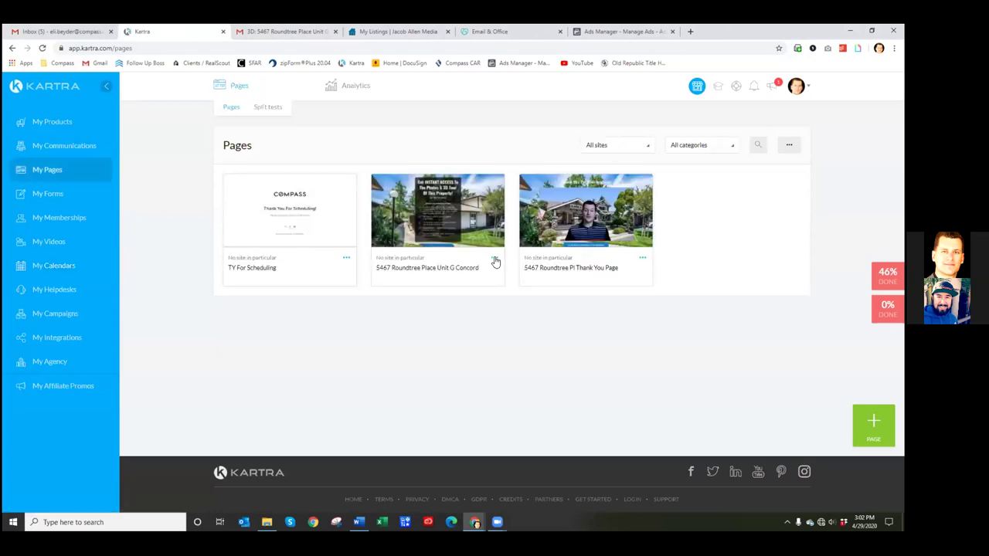
{"action": "left_click", "coordinate": [494, 259]}
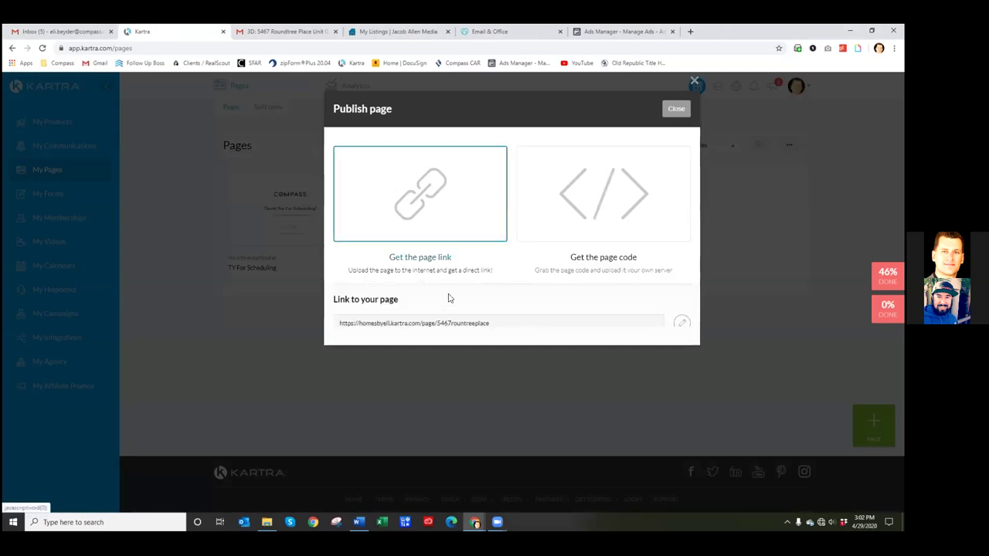
{"action": "left_click", "coordinate": [681, 323]}
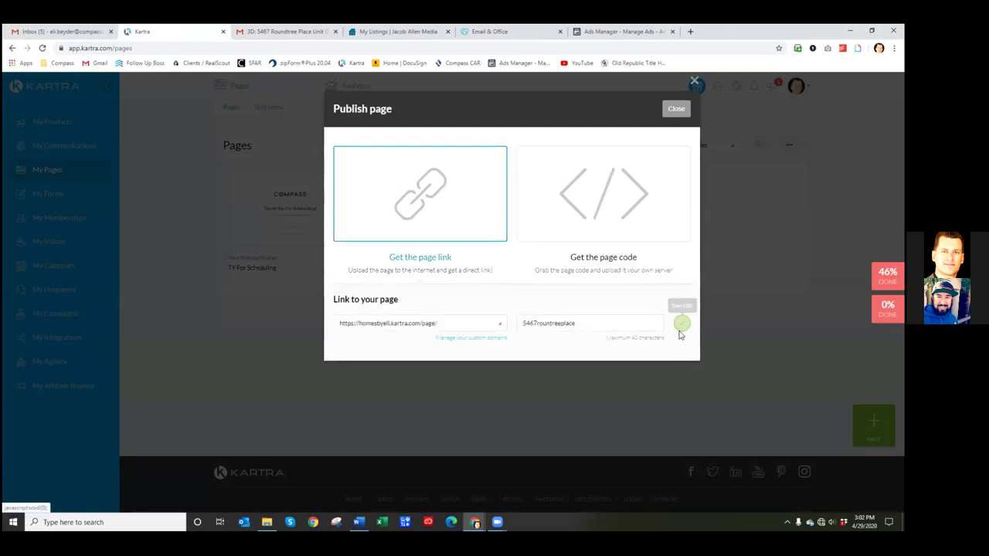
{"action": "left_click", "coordinate": [676, 108]}
Get the Roundtree Place page's direct link and copy the full URL
{"action": "left_click", "coordinate": [495, 258]}
{"action": "left_click", "coordinate": [540, 227]}
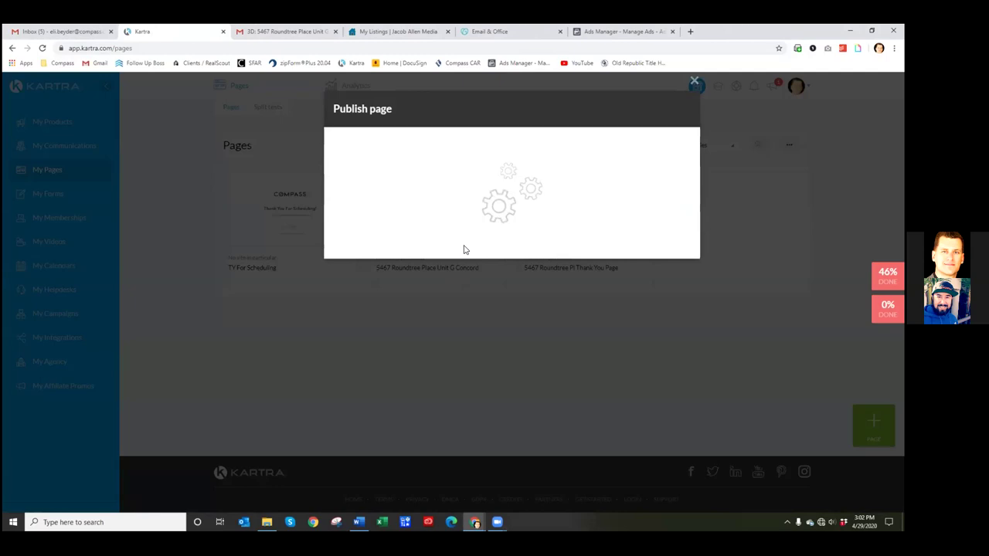
{"action": "left_click", "coordinate": [448, 240]}
{"action": "left_click_drag", "start_coordinate": [499, 325], "coordinate": [330, 326]}
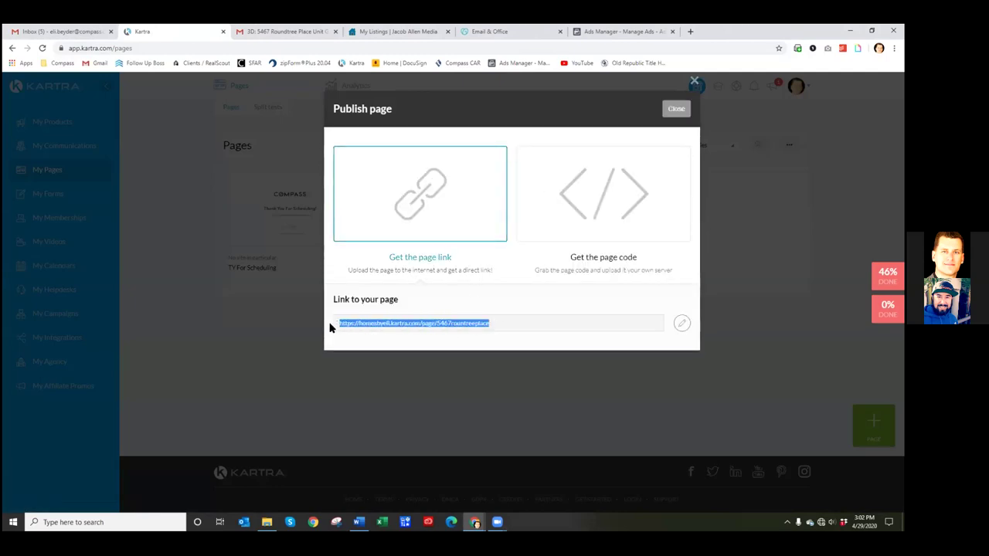
{"action": "left_click", "coordinate": [677, 109]}
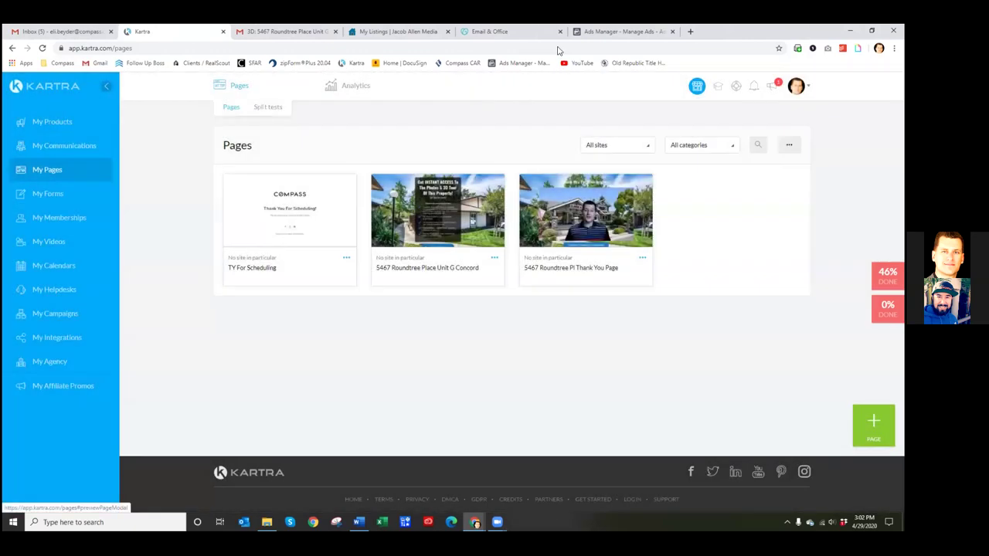
{"action": "left_click", "coordinate": [610, 31]}
Paste the Kartra Roundtree page link as the Website URL, leaving the display link empty
{"action": "left_click", "coordinate": [328, 306]}
{"action": "key", "text": "ctrl+v"}
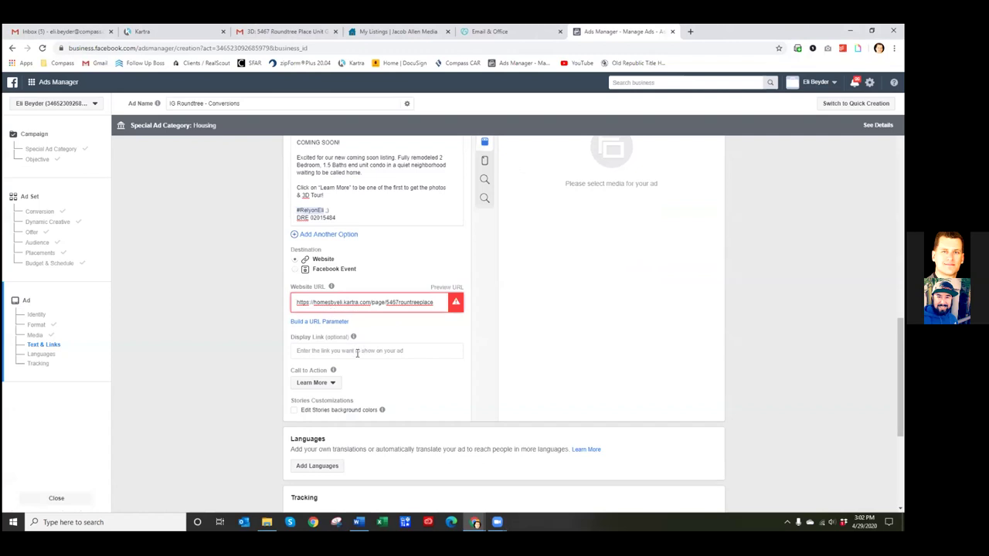
{"action": "left_click", "coordinate": [357, 352]}
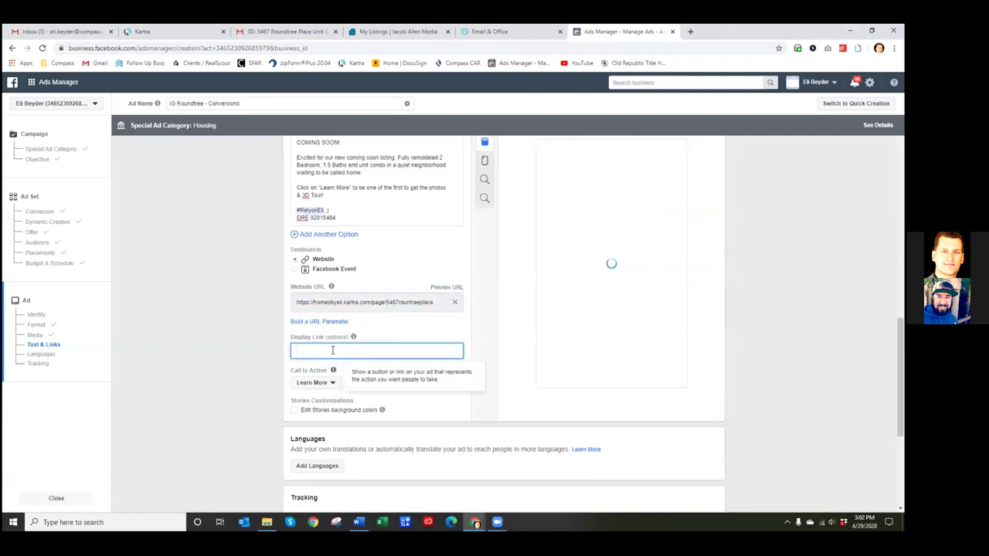
{"action": "scroll", "coordinate": [745, 306], "scroll_direction": "up", "scroll_amount": 3}
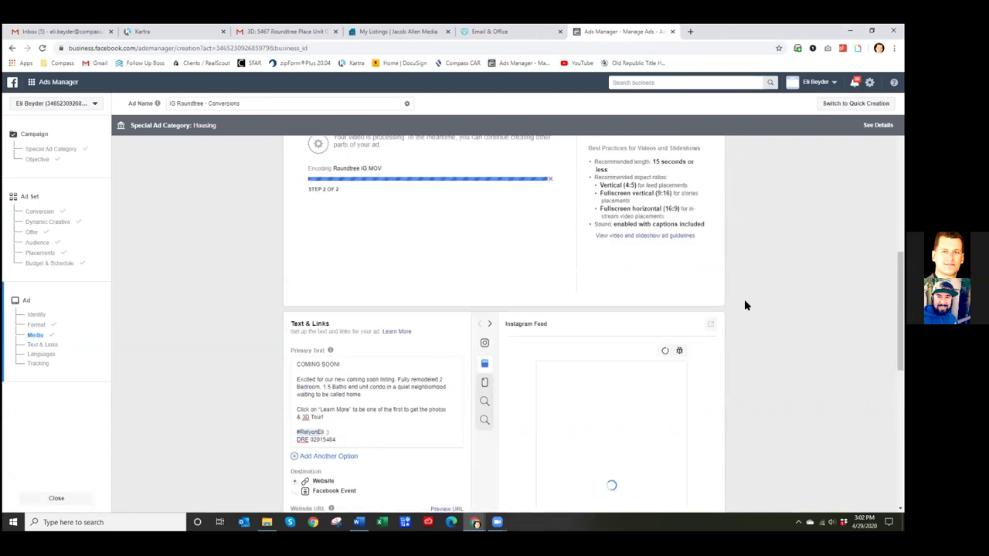
{"action": "scroll", "coordinate": [746, 305], "scroll_direction": "up", "scroll_amount": 3}
{"action": "scroll", "coordinate": [744, 305], "scroll_direction": "down", "scroll_amount": 7}
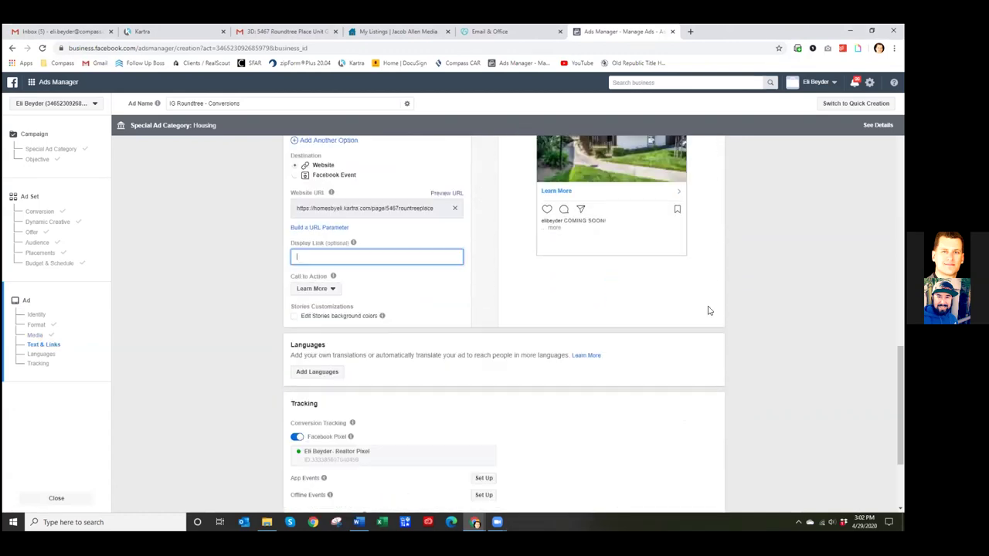
{"action": "scroll", "coordinate": [382, 301], "scroll_direction": "up", "scroll_amount": 1}
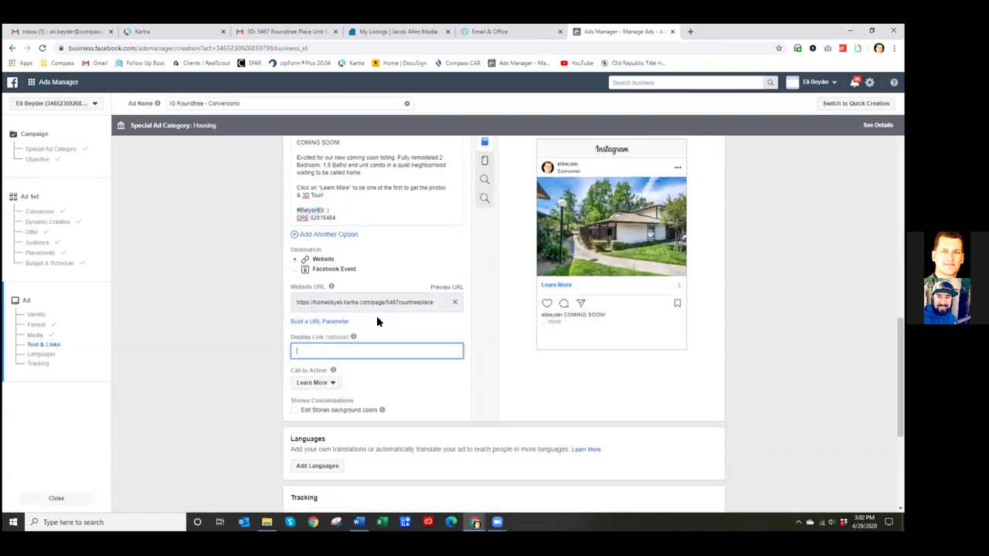
{"action": "left_click", "coordinate": [244, 318]}
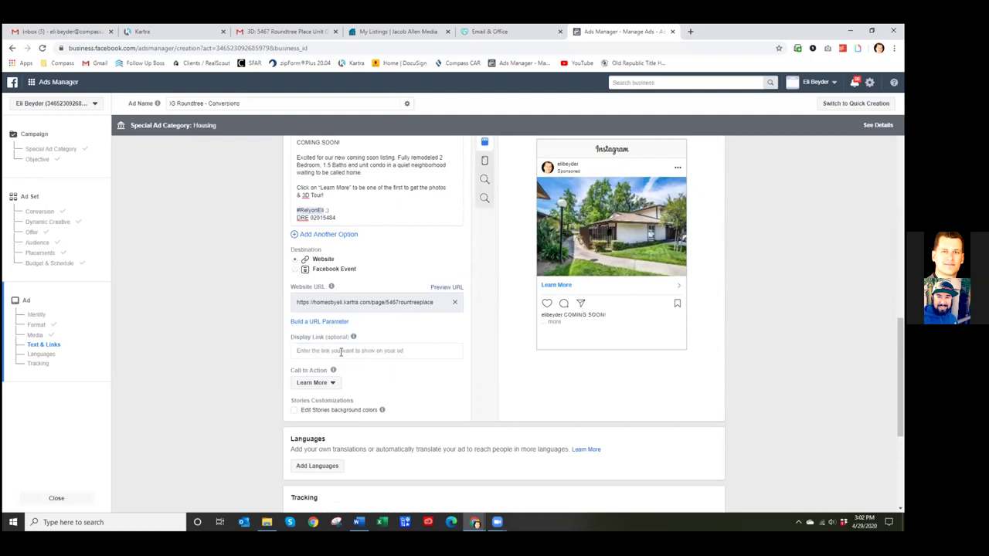
Review the primary text and preview the ad in the Instagram Feed placement
{"action": "scroll", "coordinate": [742, 299], "scroll_direction": "up", "scroll_amount": 1}
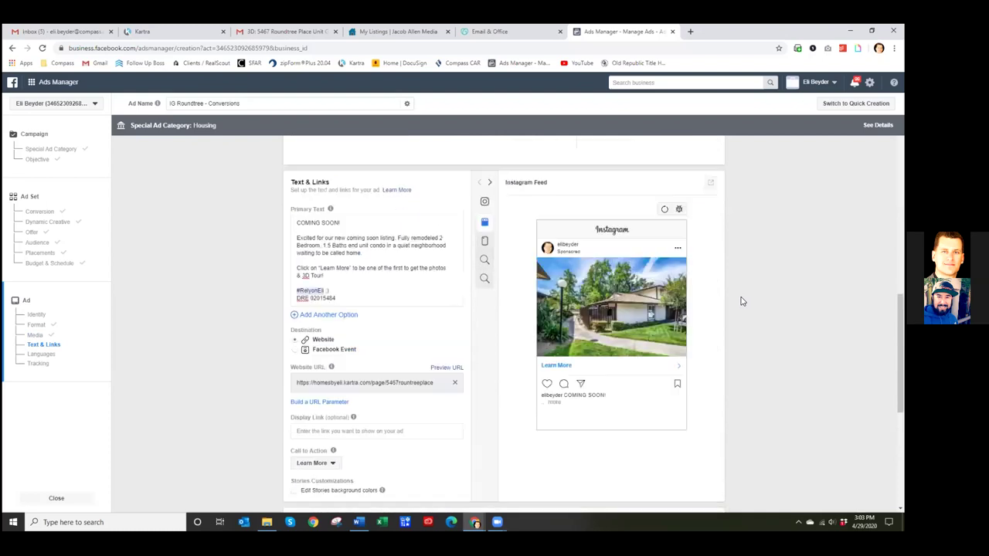
{"action": "left_click", "coordinate": [317, 249]}
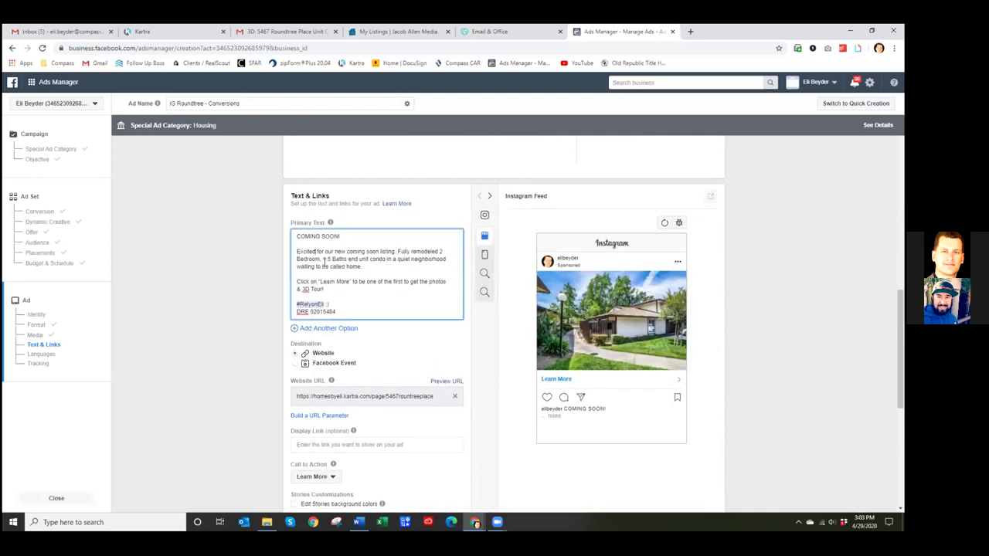
{"action": "scroll", "coordinate": [343, 315], "scroll_direction": "down", "scroll_amount": 2}
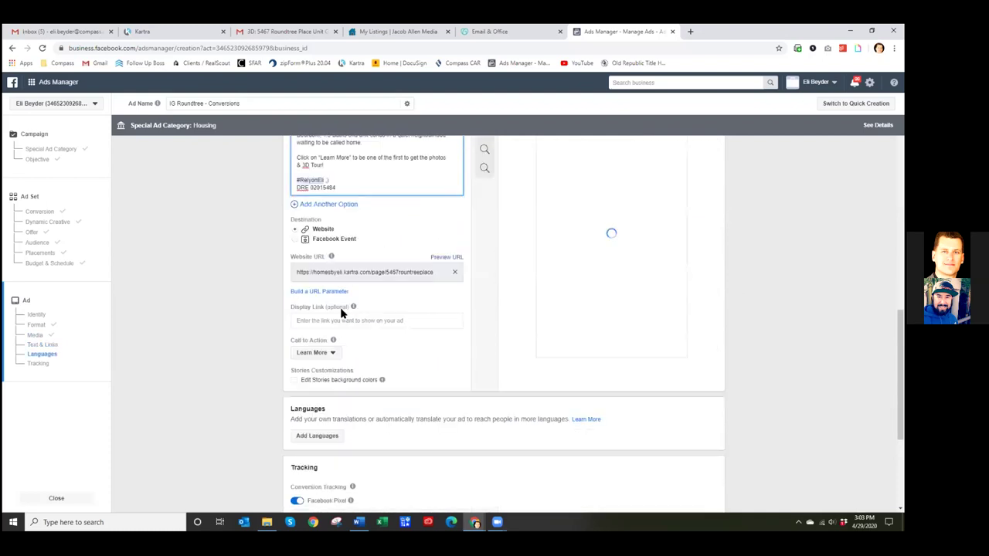
{"action": "scroll", "coordinate": [294, 301], "scroll_direction": "up", "scroll_amount": 2}
{"action": "left_click", "coordinate": [237, 283]}
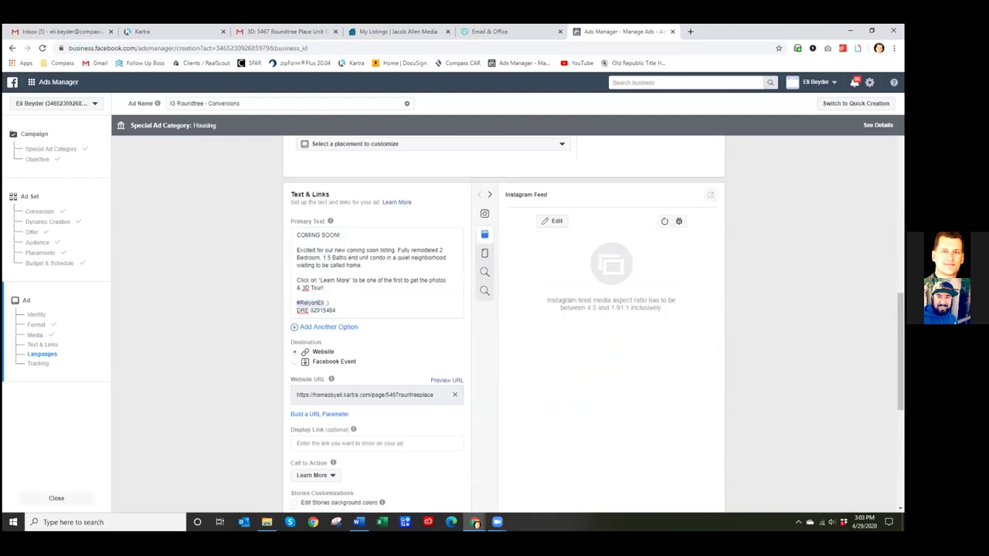
{"action": "scroll", "coordinate": [761, 313], "scroll_direction": "down", "scroll_amount": 4}
{"action": "scroll", "coordinate": [761, 309], "scroll_direction": "up", "scroll_amount": 5}
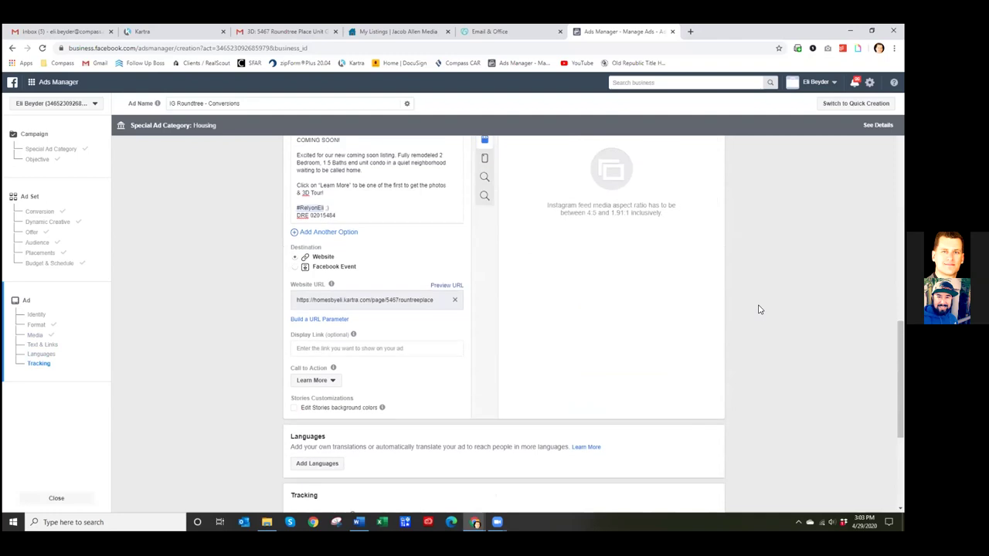
{"action": "scroll", "coordinate": [471, 277], "scroll_direction": "up", "scroll_amount": 1}
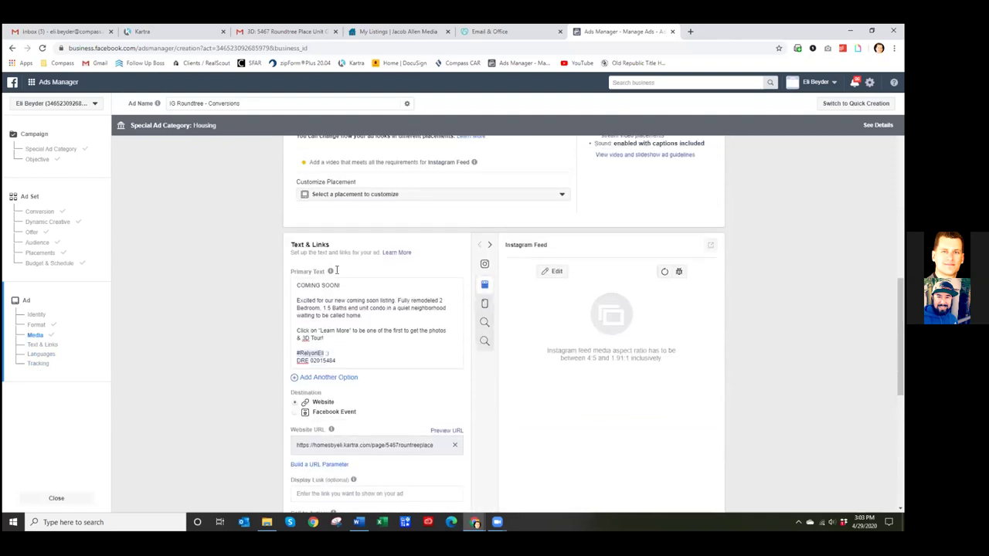
{"action": "mouse_move", "coordinate": [482, 270]}
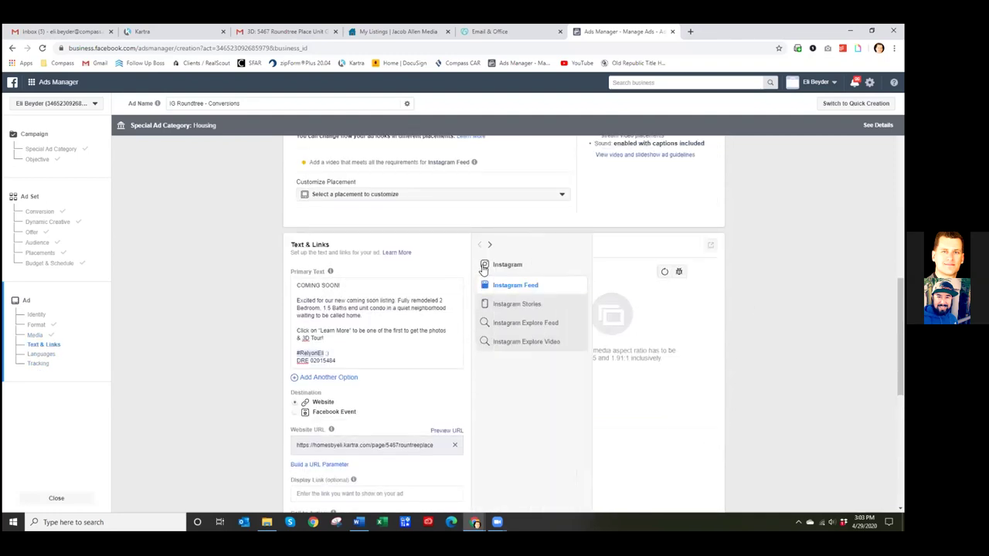
{"action": "left_click", "coordinate": [514, 285]}
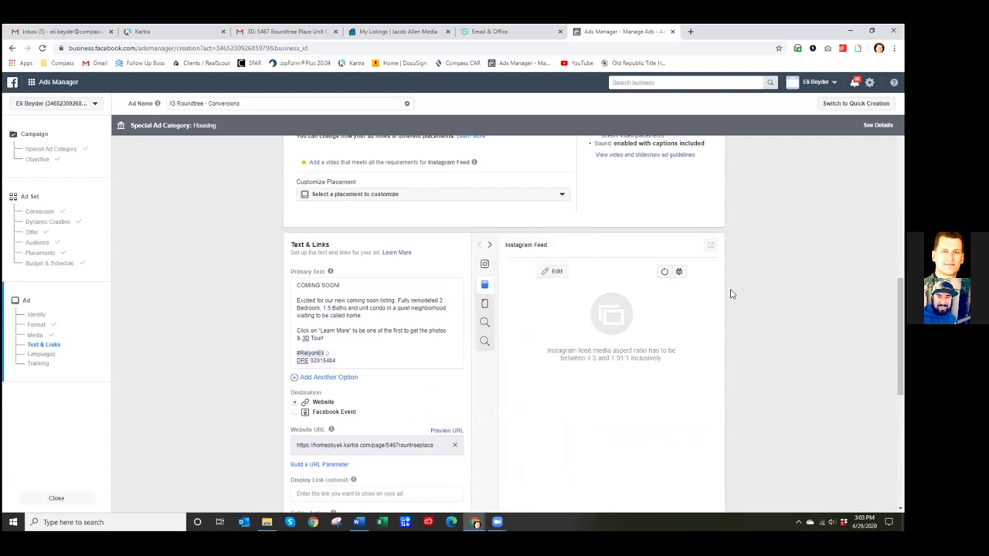
{"action": "scroll", "coordinate": [684, 298], "scroll_direction": "up", "scroll_amount": 3}
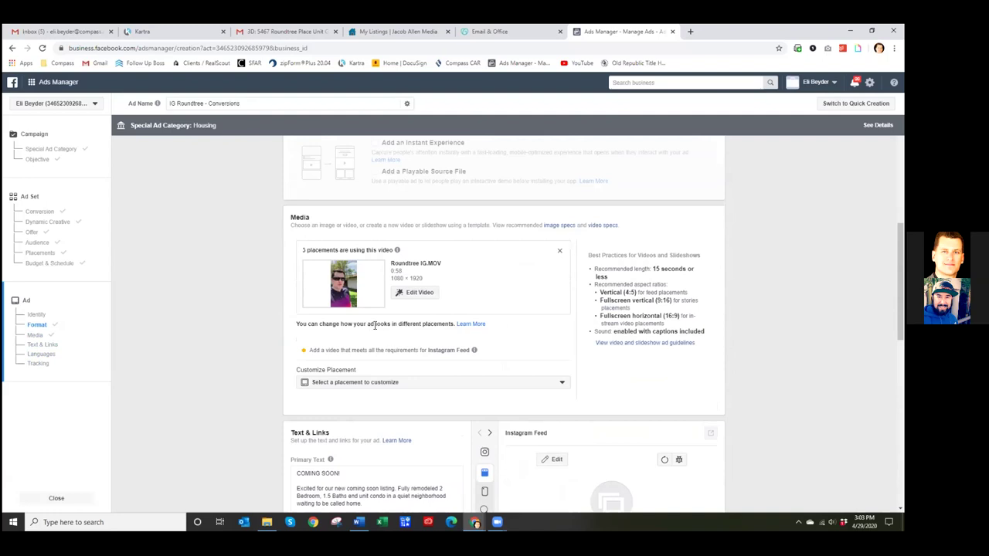
Preview the ad in Instagram Stories, Explore and Feed, then refresh the Instagram Feed preview
{"action": "left_click", "coordinate": [401, 386]}
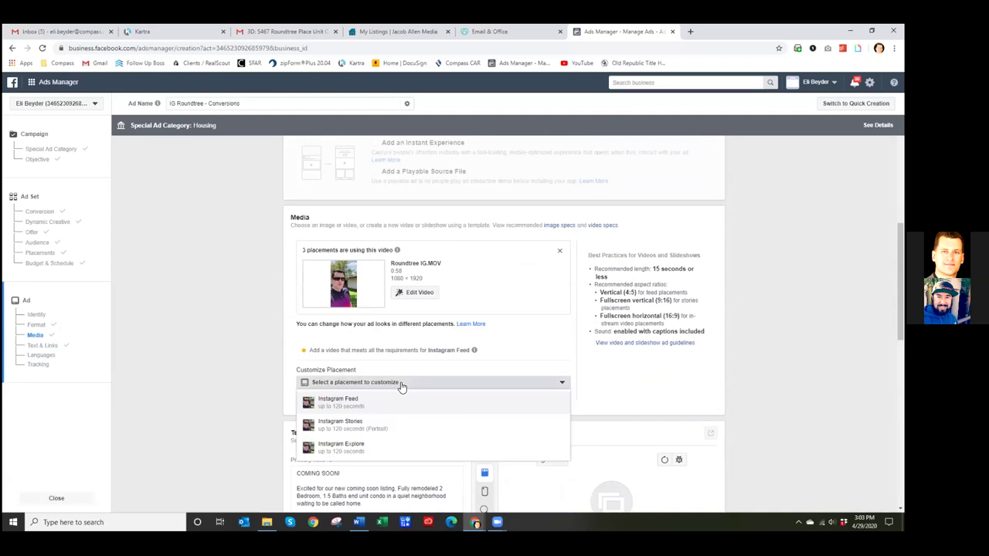
{"action": "left_click", "coordinate": [270, 355]}
{"action": "scroll", "coordinate": [269, 354], "scroll_direction": "down", "scroll_amount": 3}
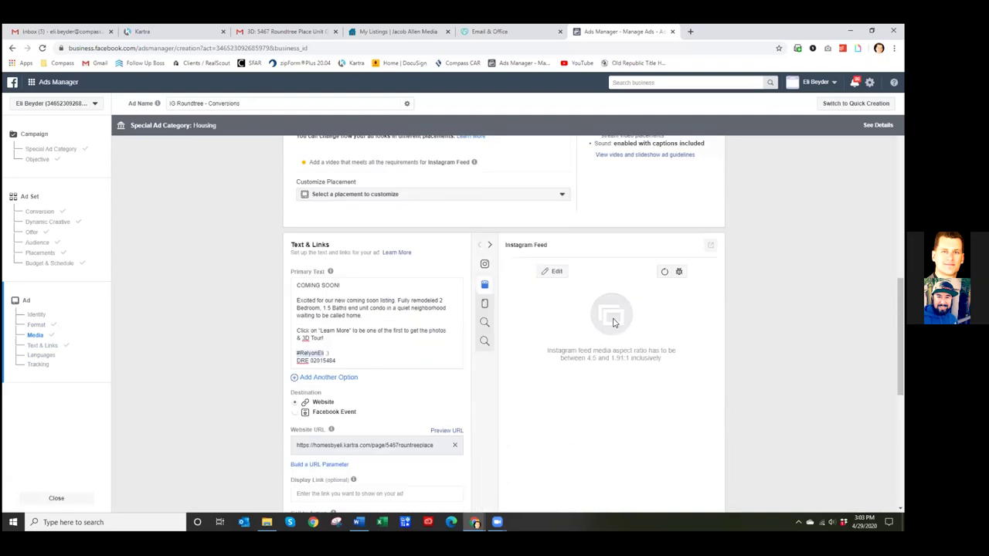
{"action": "scroll", "coordinate": [605, 327], "scroll_direction": "up", "scroll_amount": 4}
{"action": "scroll", "coordinate": [574, 431], "scroll_direction": "down", "scroll_amount": 2}
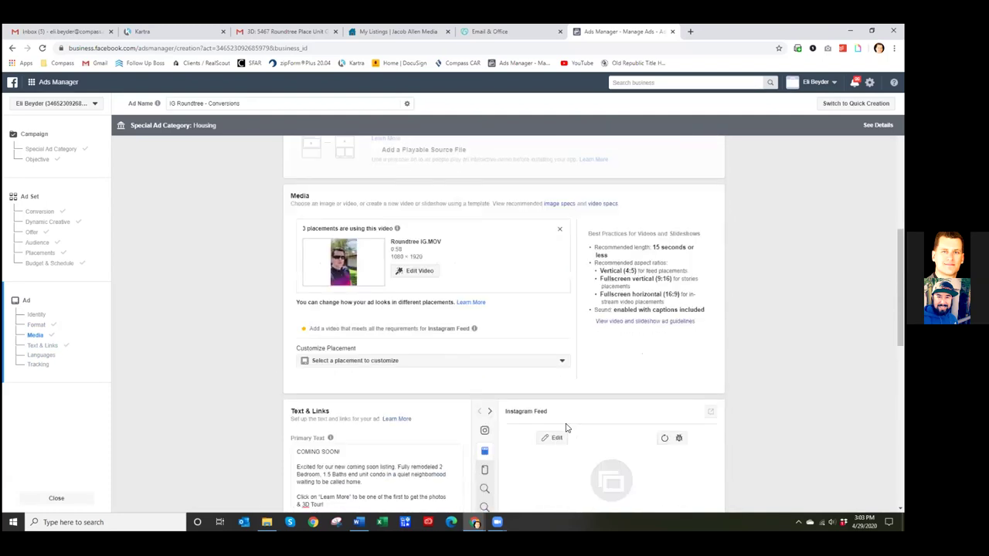
{"action": "left_click", "coordinate": [492, 343]}
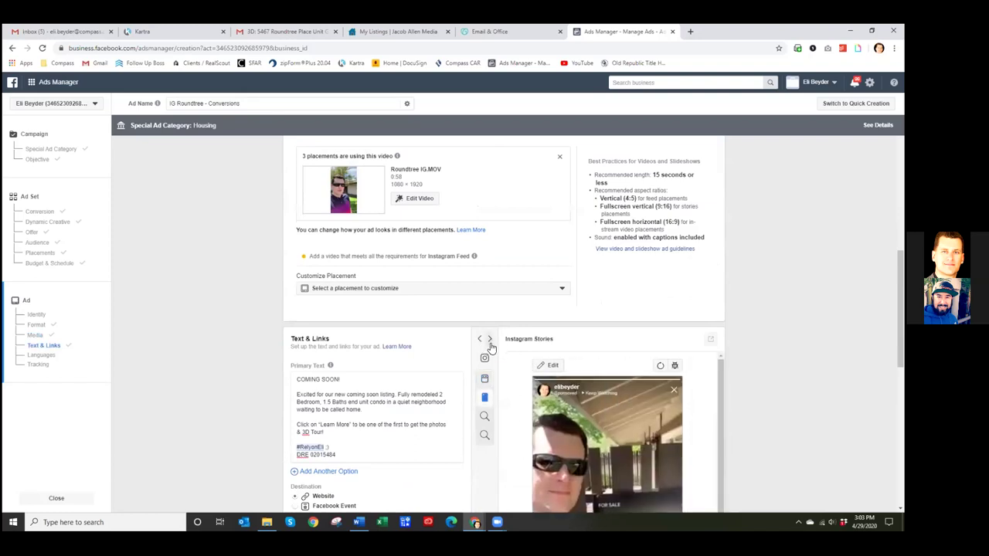
{"action": "scroll", "coordinate": [737, 350], "scroll_direction": "down", "scroll_amount": 3}
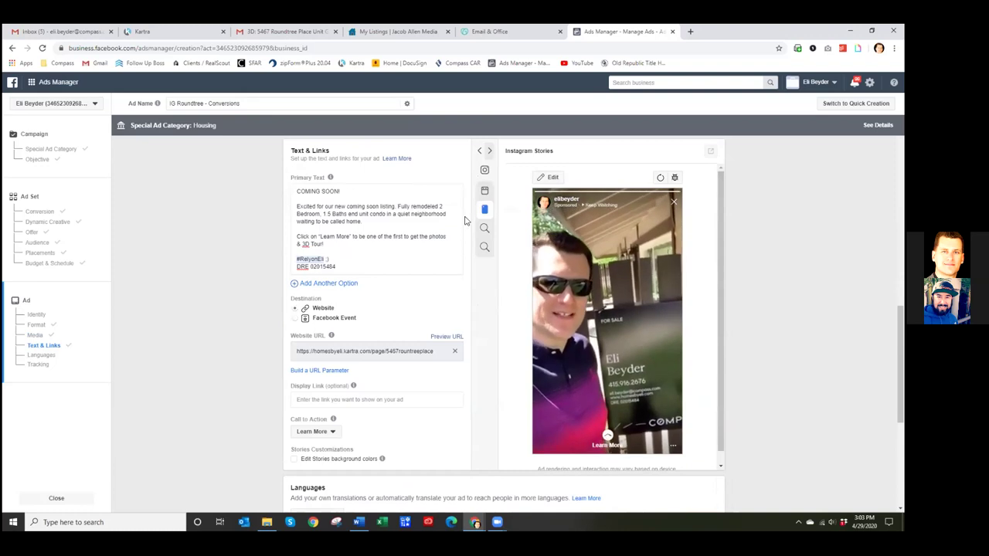
{"action": "left_click", "coordinate": [499, 231]}
{"action": "mouse_move", "coordinate": [499, 236]}
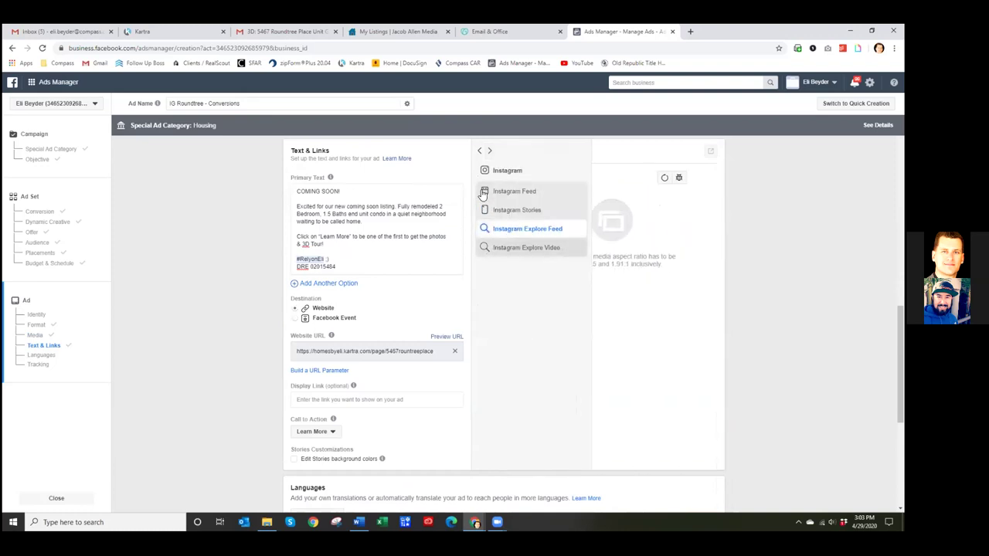
{"action": "left_click", "coordinate": [504, 192]}
{"action": "mouse_move", "coordinate": [487, 179]}
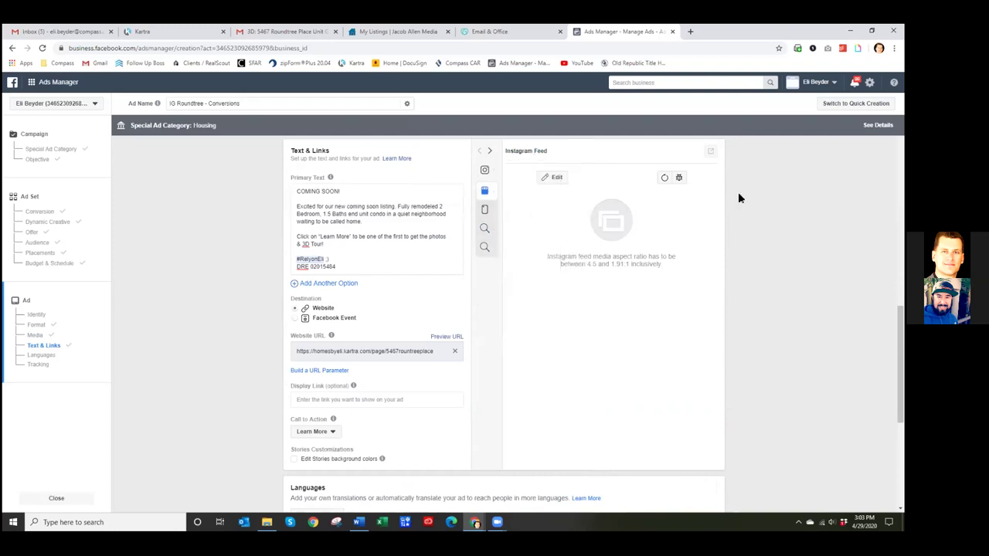
{"action": "left_click", "coordinate": [664, 180]}
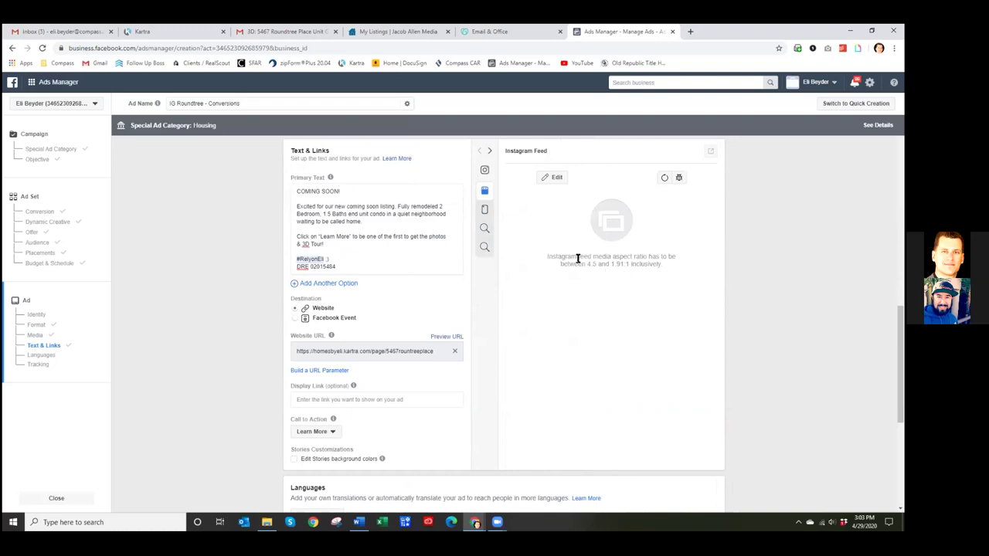
Scroll down to Tracking, which uses the realtor's Facebook Pixel with empty URL parameters
{"action": "left_click_drag", "start_coordinate": [679, 263], "coordinate": [546, 258]}
{"action": "left_click", "coordinate": [768, 294]}
{"action": "scroll", "coordinate": [768, 294], "scroll_direction": "up", "scroll_amount": 5}
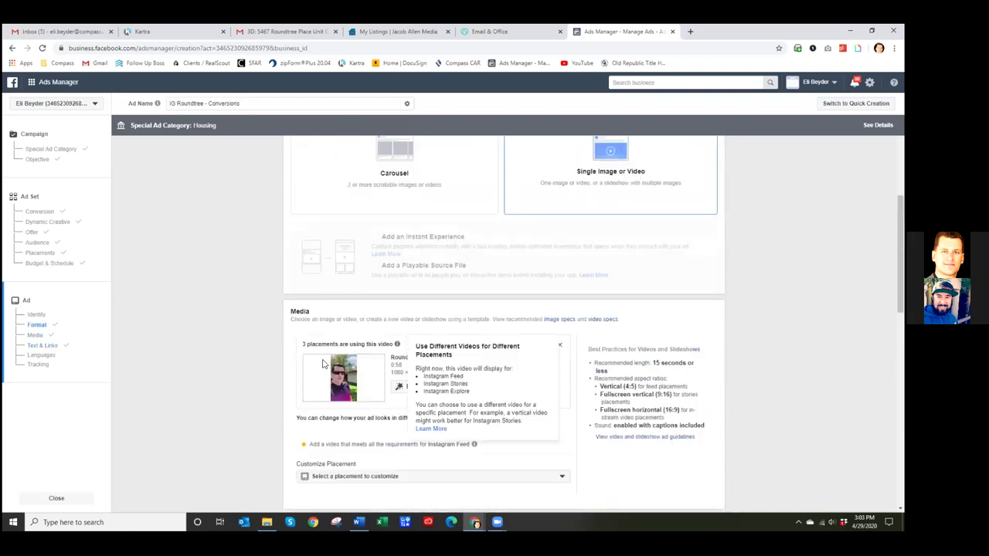
{"action": "scroll", "coordinate": [305, 234], "scroll_direction": "down", "scroll_amount": 3}
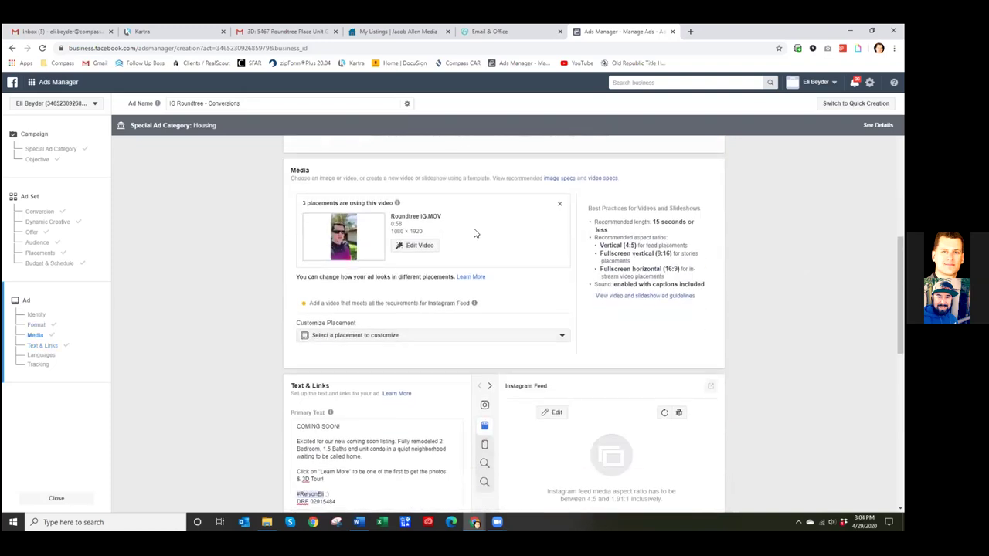
{"action": "scroll", "coordinate": [730, 276], "scroll_direction": "down", "scroll_amount": 3}
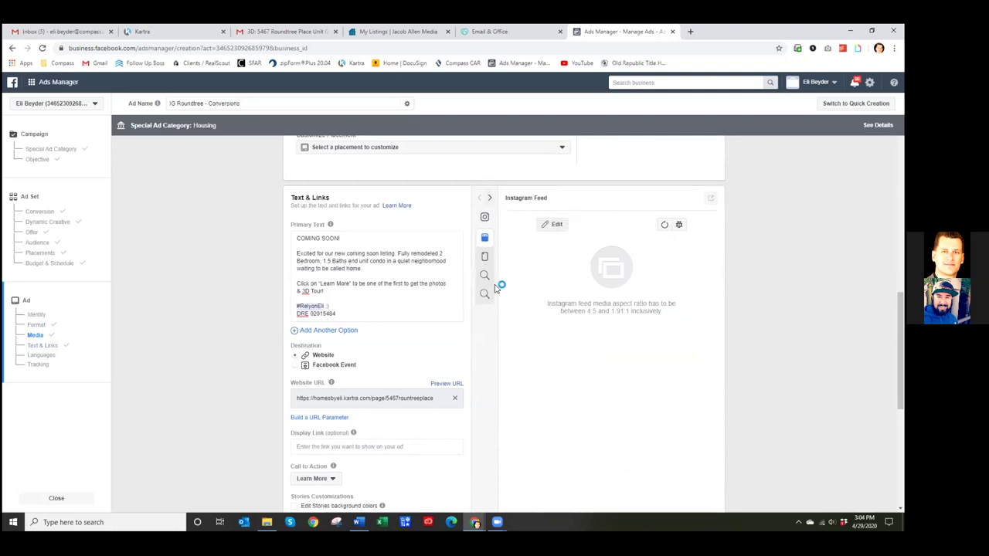
{"action": "scroll", "coordinate": [498, 288], "scroll_direction": "down", "scroll_amount": 3}
{"action": "scroll", "coordinate": [498, 290], "scroll_direction": "down", "scroll_amount": 2}
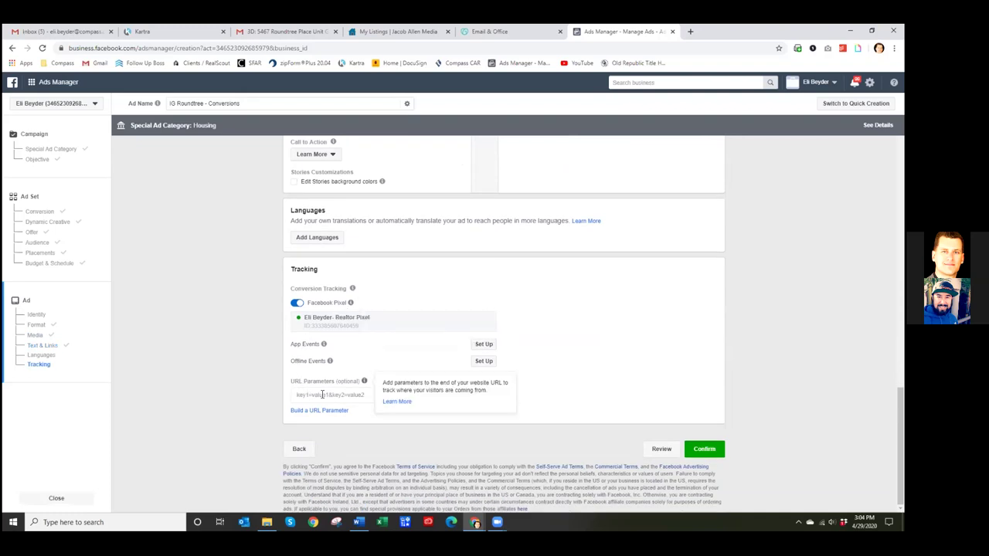
Confirm the IG Roundtree - Conversions ad and switch to the Roundtree listing email in Gmail
{"action": "left_click", "coordinate": [720, 449]}
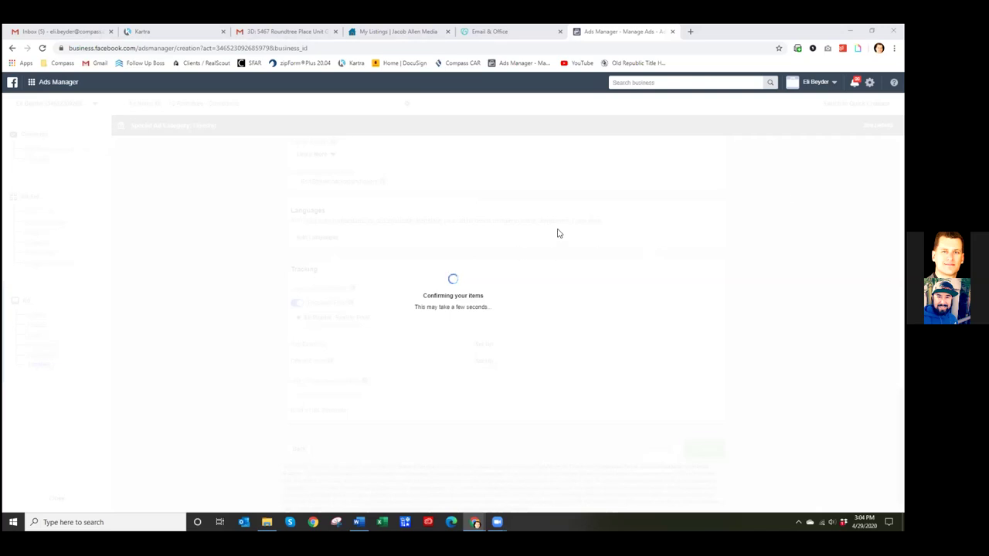
{"action": "left_click", "coordinate": [282, 31]}
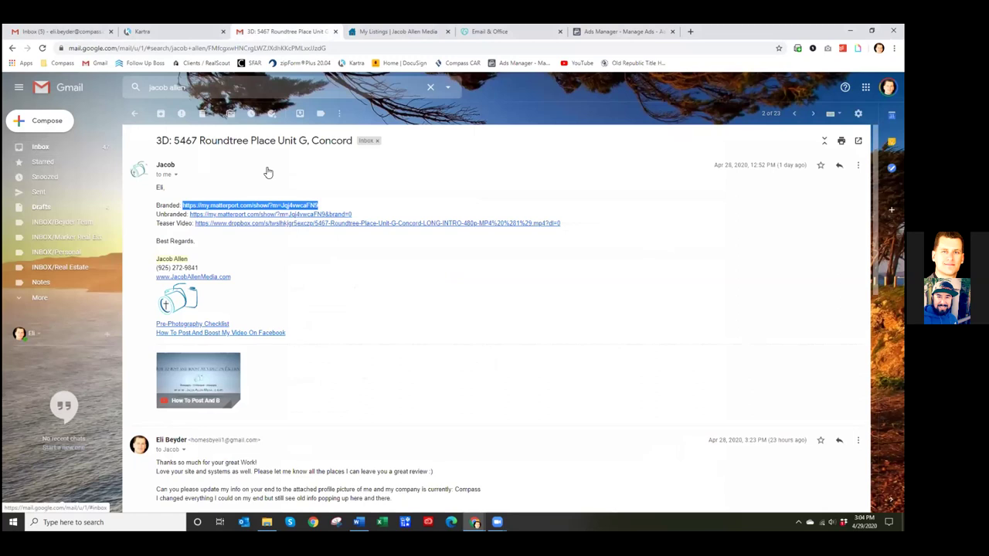
Deselect the Branded link in the Roundtree email and return to Ads Manager
{"action": "left_click", "coordinate": [136, 213]}
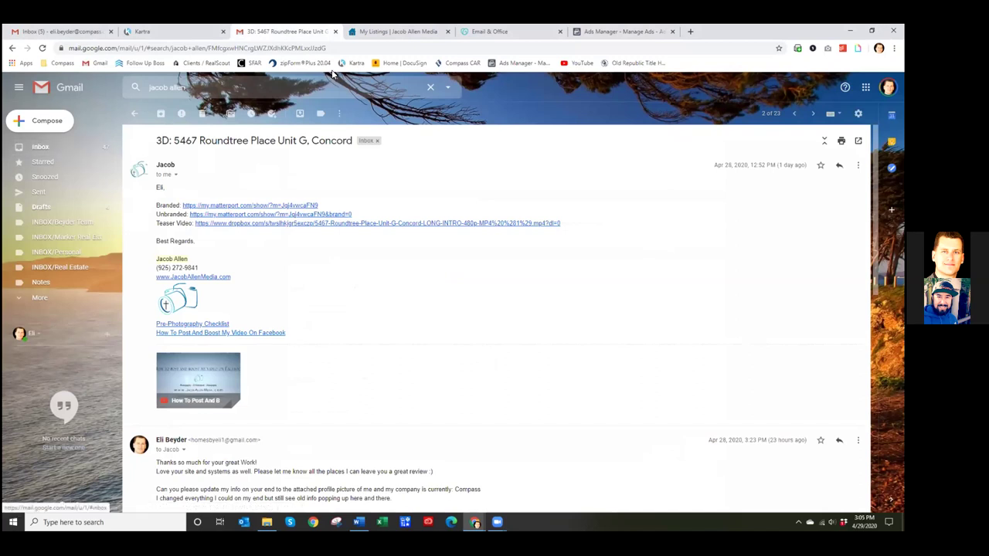
{"action": "left_click", "coordinate": [637, 39]}
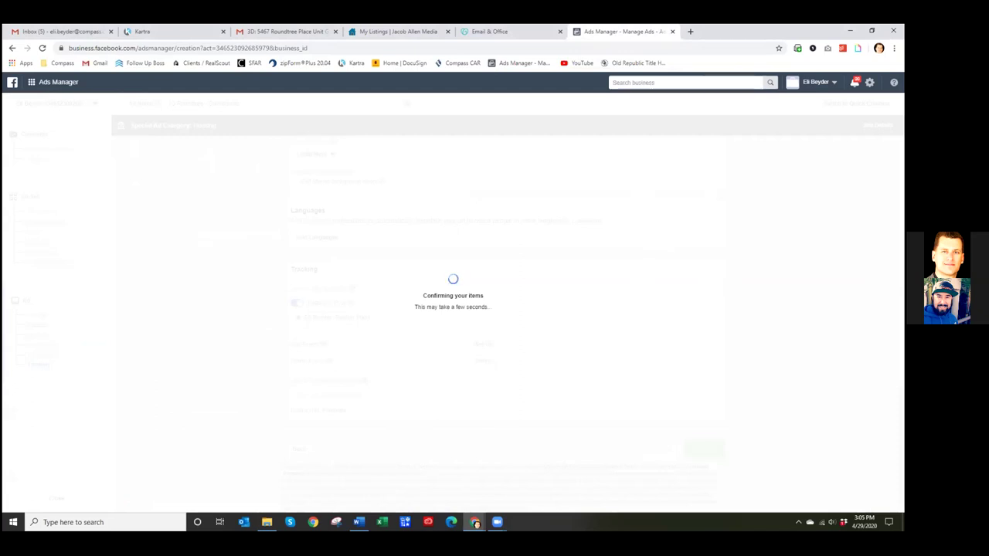
Refocus the browser window several times while the IG Roundtree ad is still confirming
{"action": "left_click", "coordinate": [475, 522]}
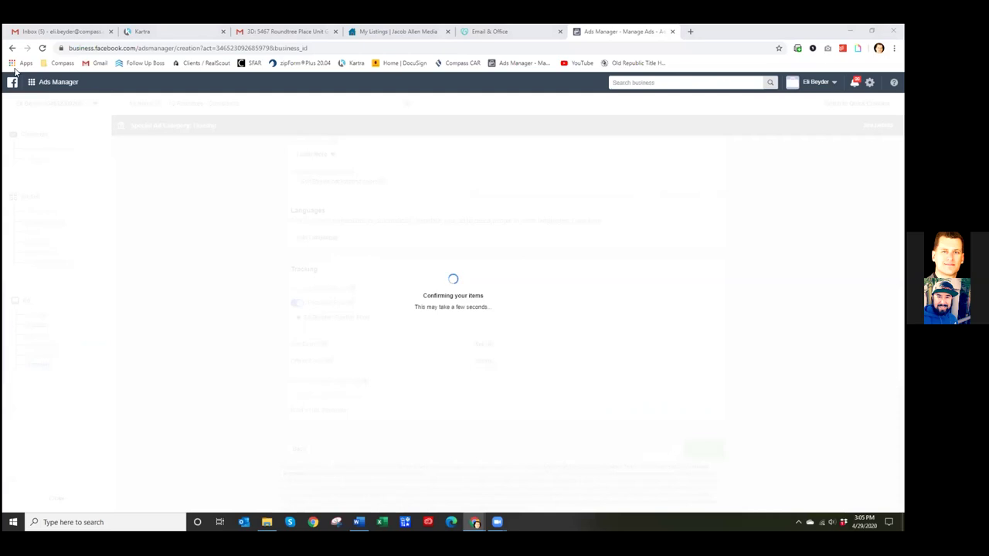
{"action": "left_click", "coordinate": [475, 522]}
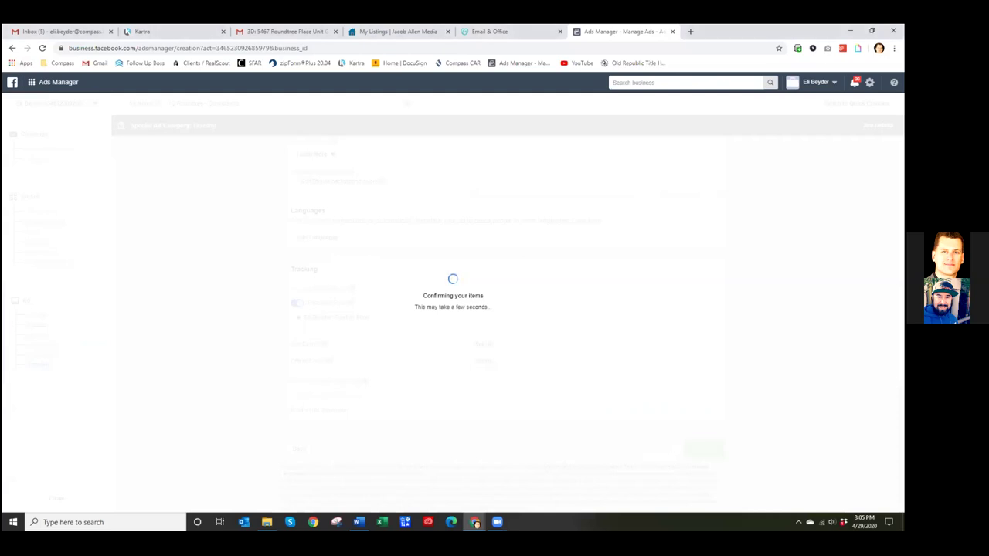
{"action": "left_click", "coordinate": [475, 522]}
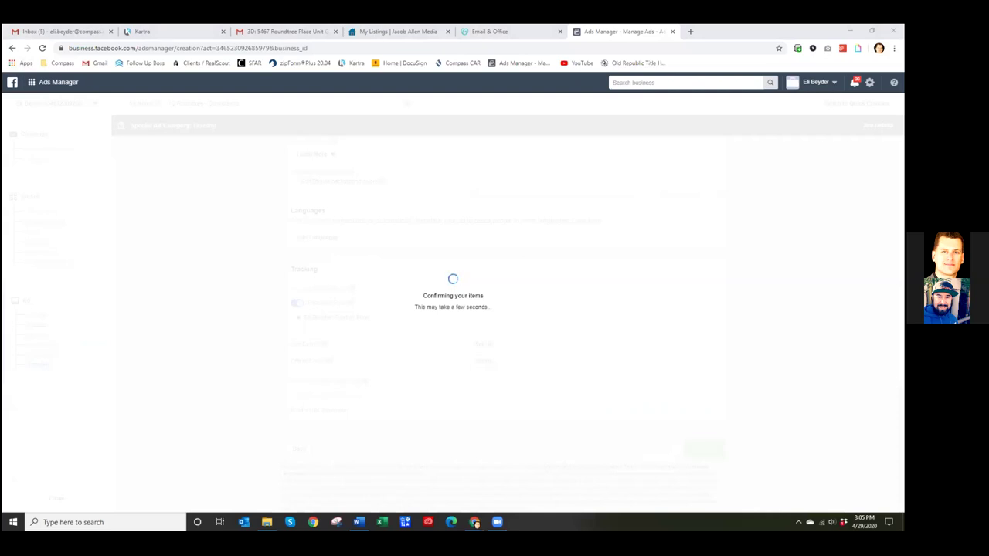
{"action": "left_click", "coordinate": [759, 260]}
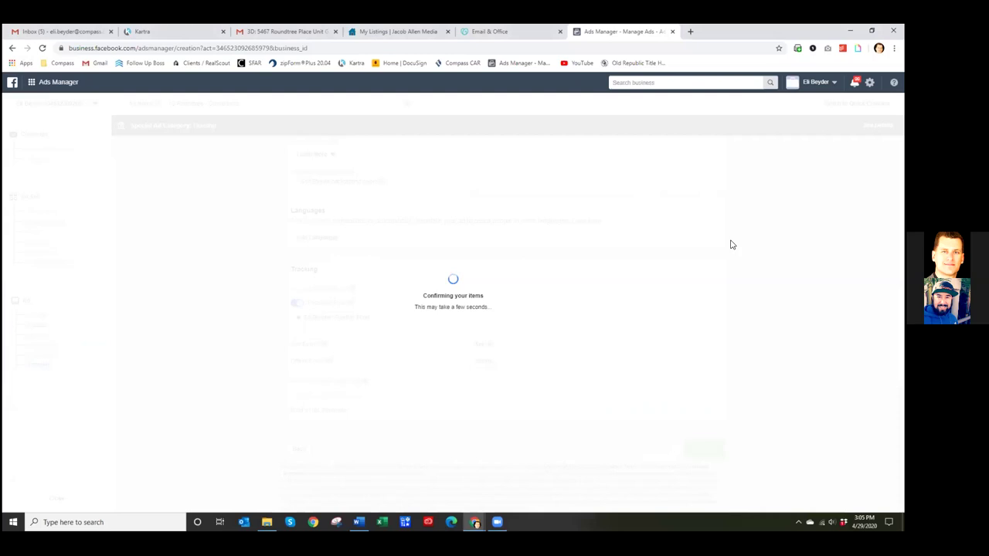
Check the listings and GoDaddy Email & Office pages, then move back to Ads Manager
{"action": "left_click", "coordinate": [369, 34]}
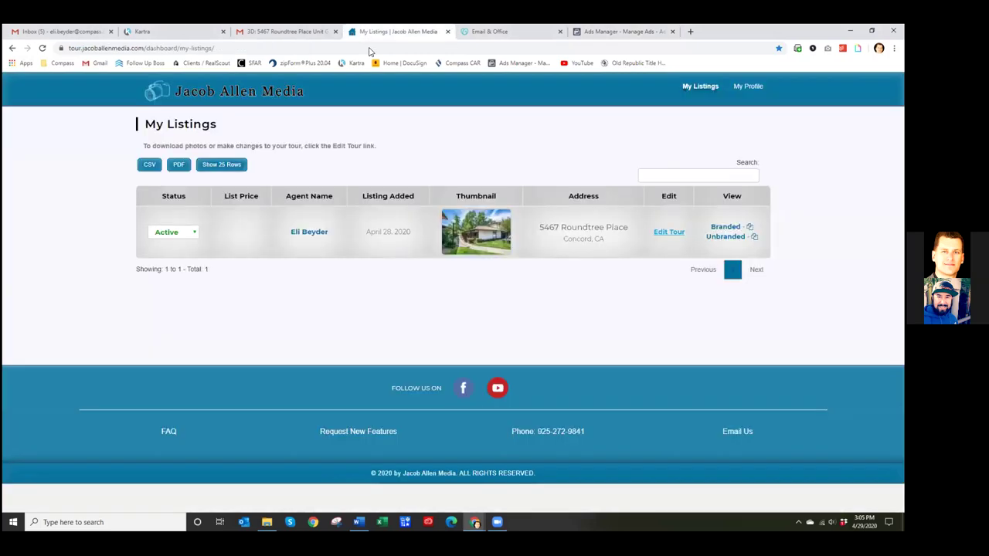
{"action": "left_click", "coordinate": [494, 40]}
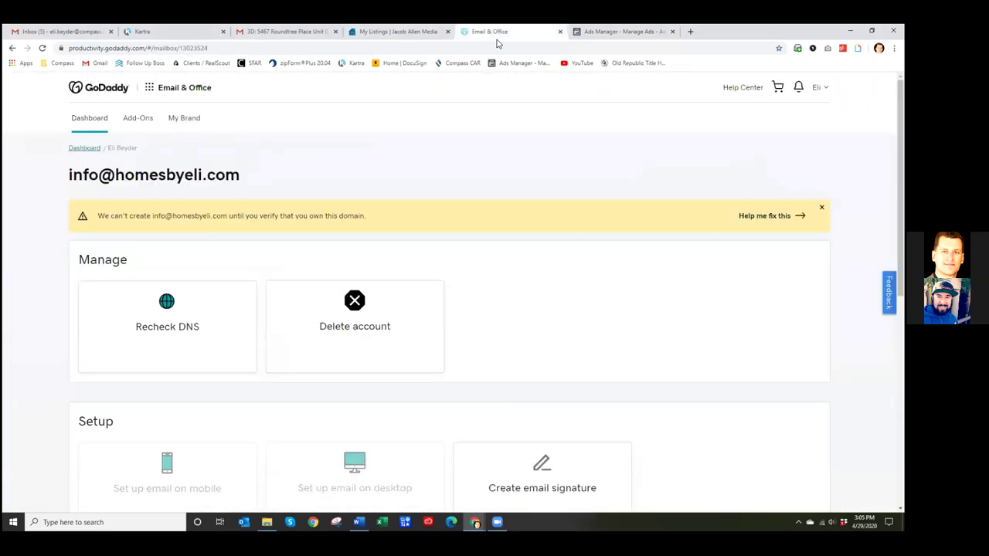
{"action": "key", "text": "ctrl+Tab"}
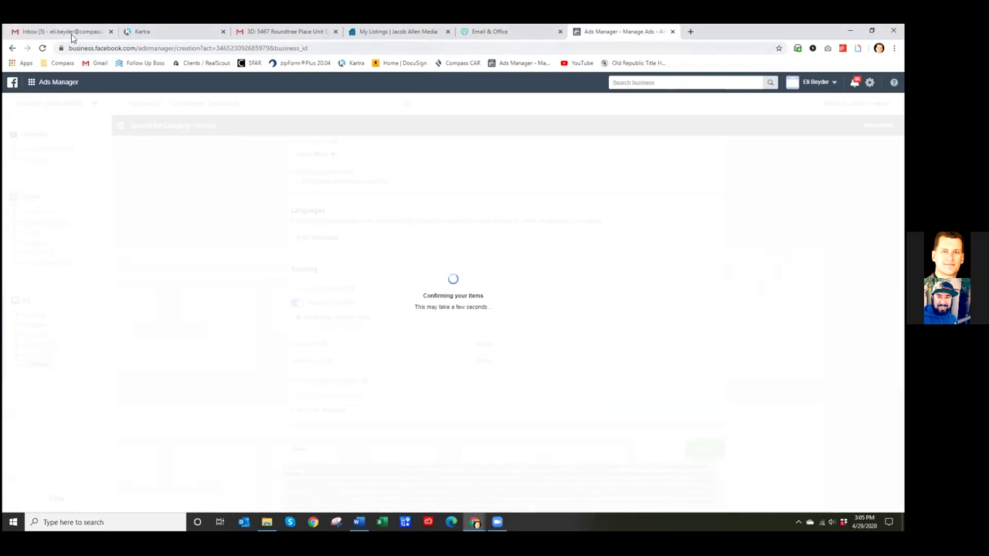
Close the Gmail Inbox tab and reload the stuck Ads Manager confirmation page
{"action": "left_click", "coordinate": [110, 31]}
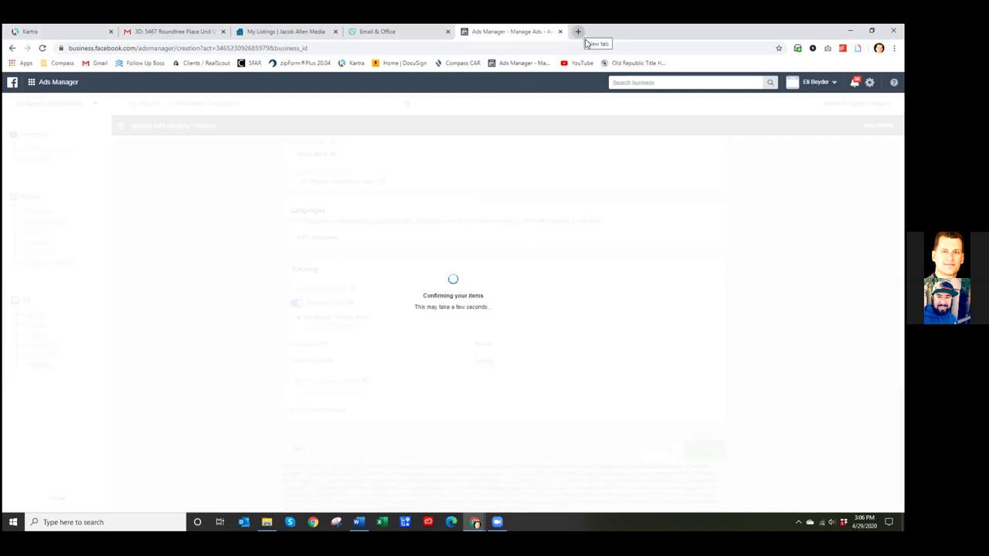
{"action": "left_click", "coordinate": [44, 49]}
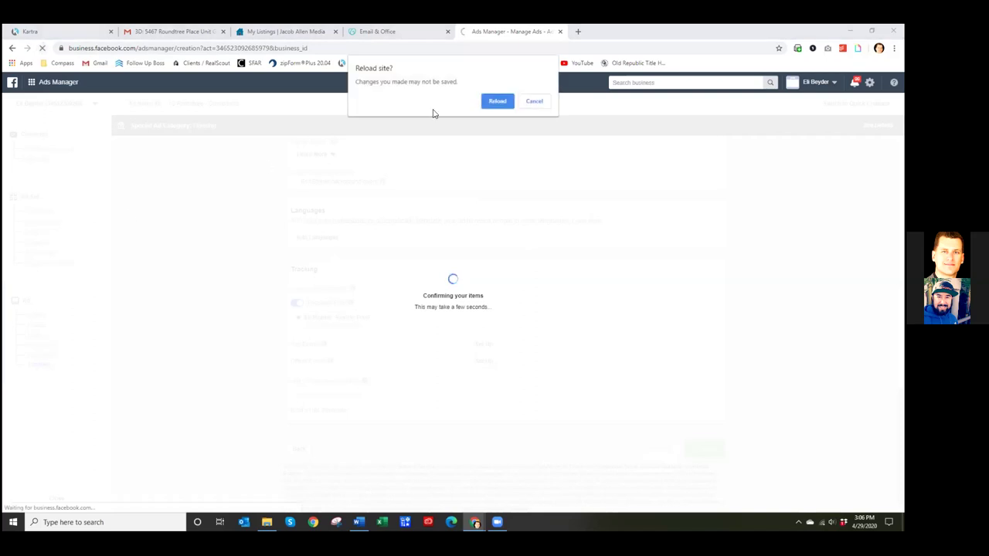
Reload the page and resume the saved IG Roundtree - Conversions draft with Roundtree IG.MOV attached
{"action": "left_click", "coordinate": [493, 103]}
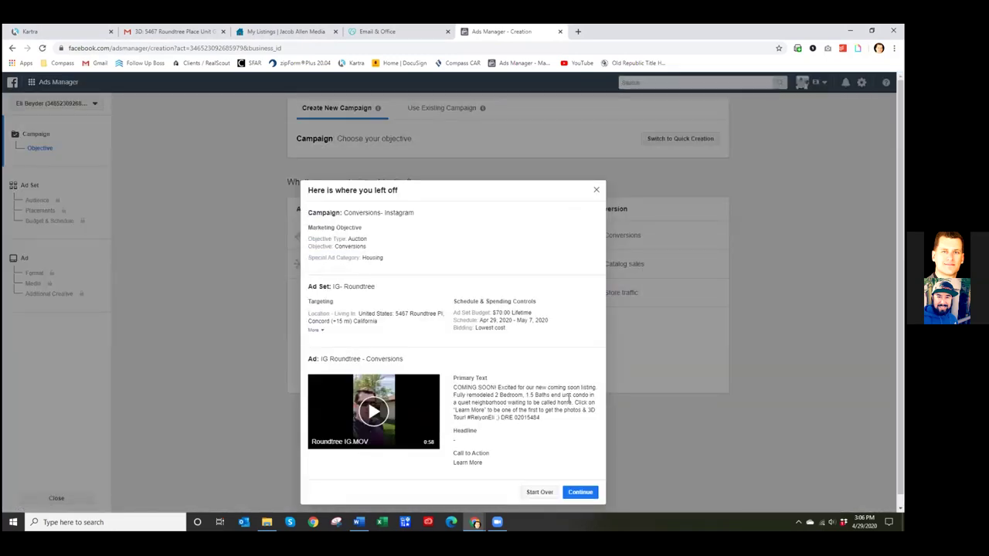
{"action": "left_click", "coordinate": [579, 496]}
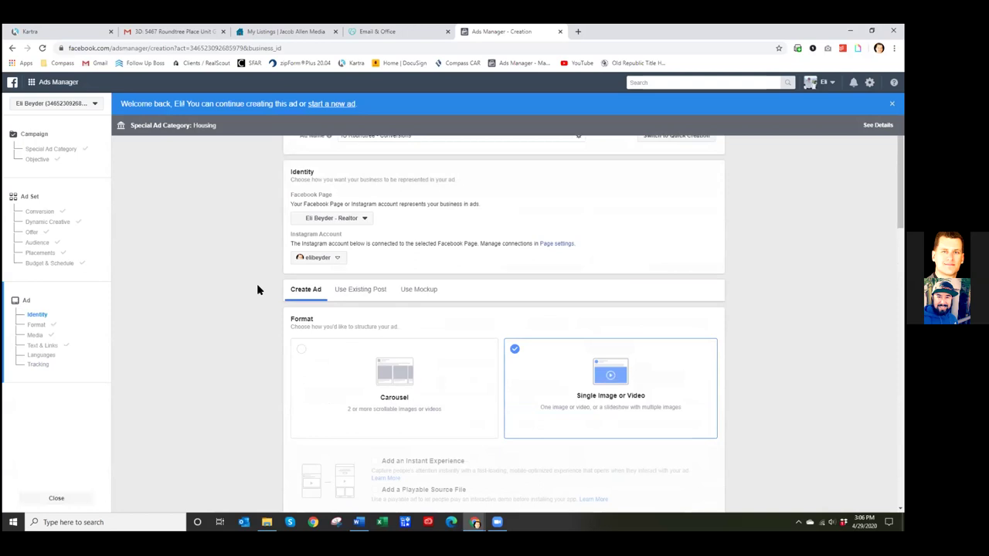
{"action": "scroll", "coordinate": [258, 290], "scroll_direction": "down", "scroll_amount": 4}
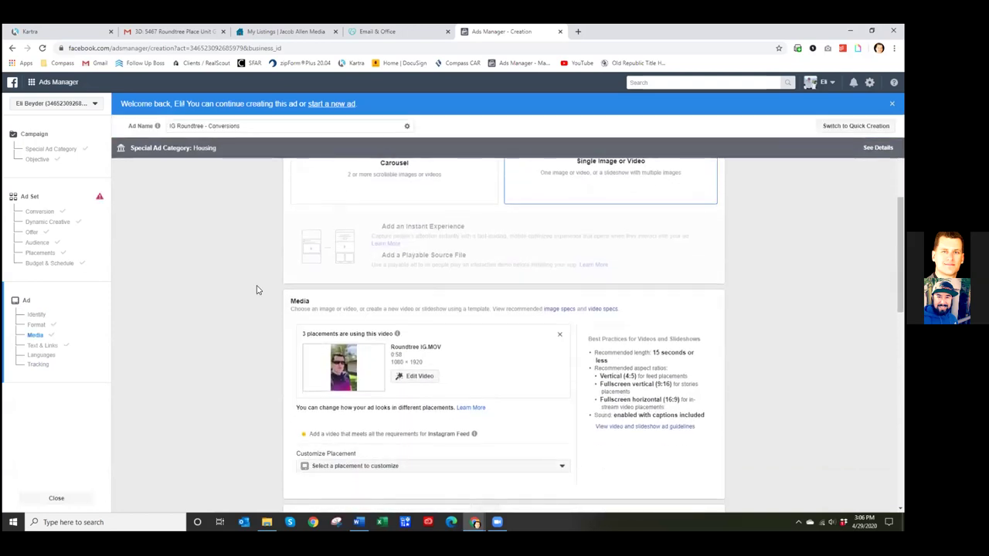
{"action": "scroll", "coordinate": [258, 289], "scroll_direction": "down", "scroll_amount": 4}
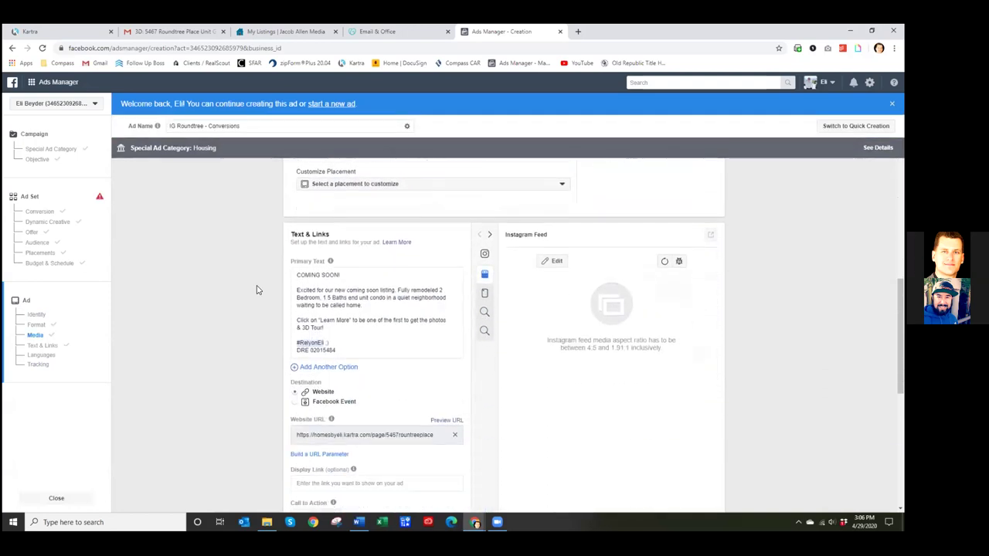
{"action": "scroll", "coordinate": [255, 307], "scroll_direction": "down", "scroll_amount": 1}
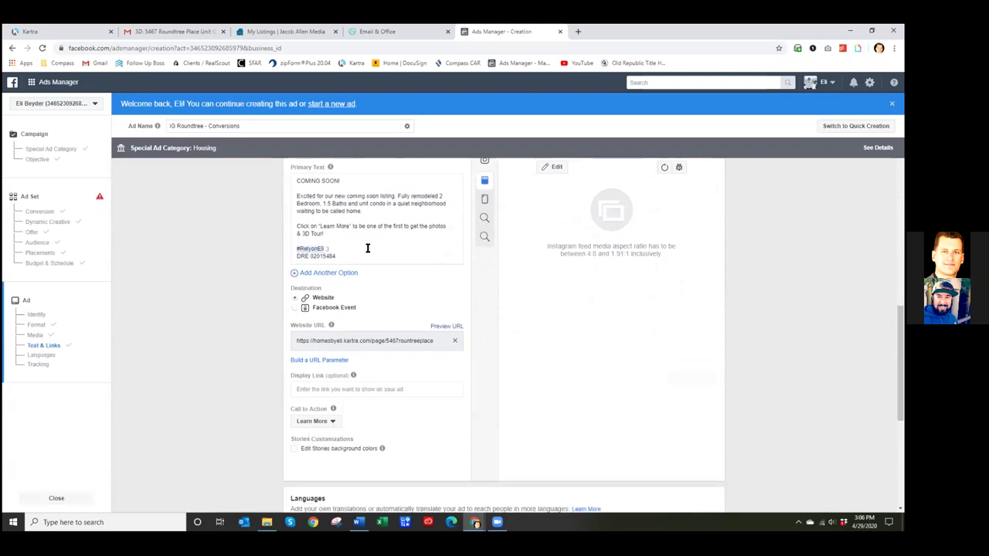
{"action": "scroll", "coordinate": [301, 305], "scroll_direction": "up", "scroll_amount": 3}
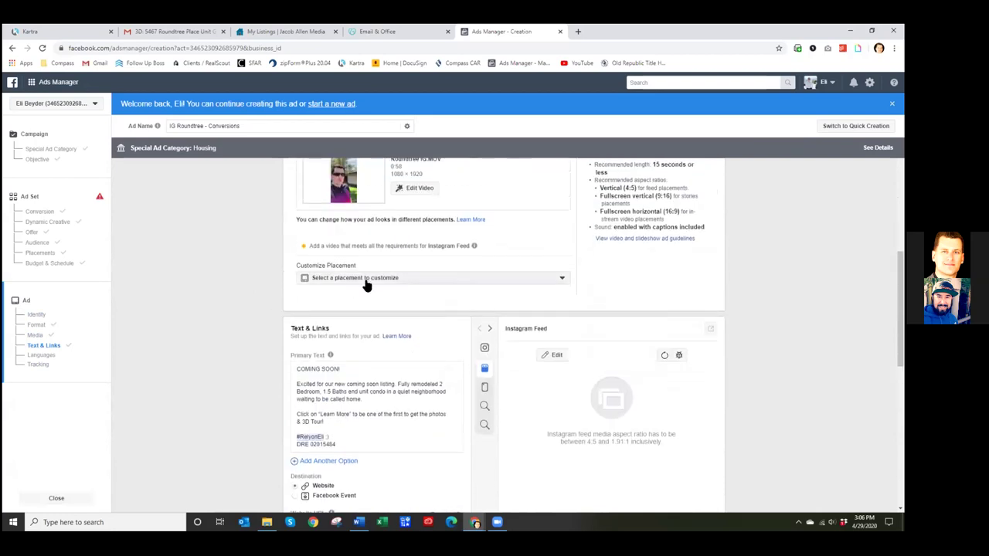
{"action": "left_click", "coordinate": [367, 282]}
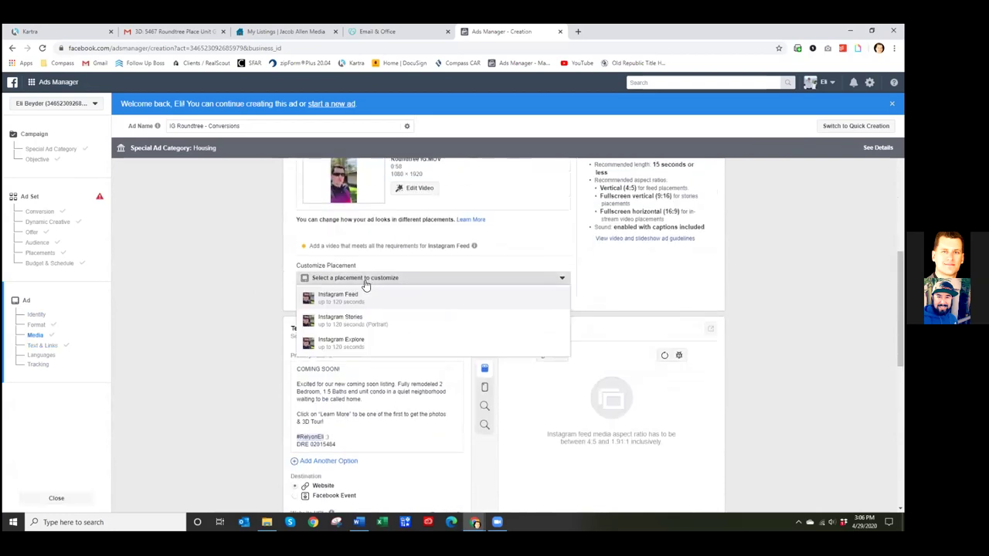
{"action": "left_click", "coordinate": [256, 239]}
{"action": "scroll", "coordinate": [270, 253], "scroll_direction": "down", "scroll_amount": 3}
{"action": "scroll", "coordinate": [271, 253], "scroll_direction": "down", "scroll_amount": 1}
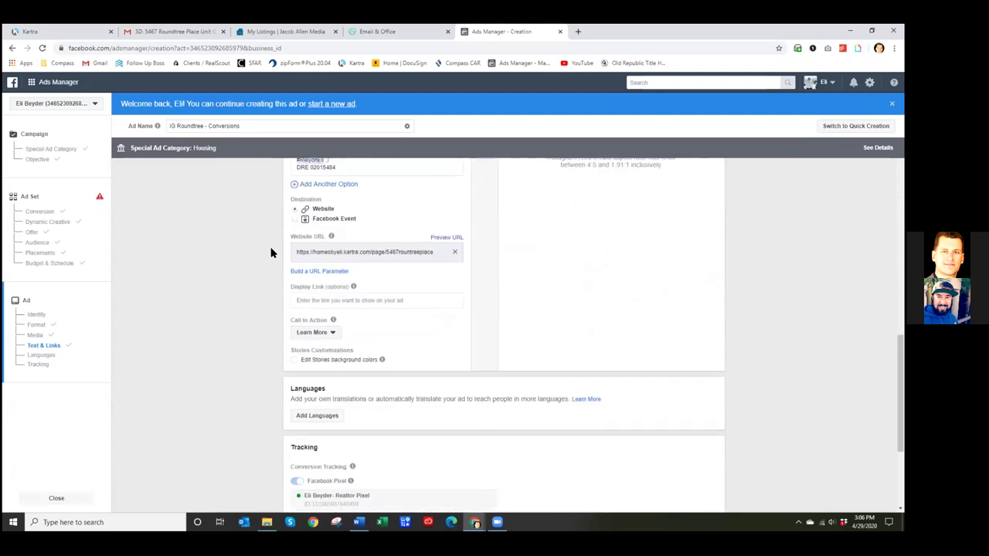
{"action": "scroll", "coordinate": [394, 394], "scroll_direction": "down", "scroll_amount": 2}
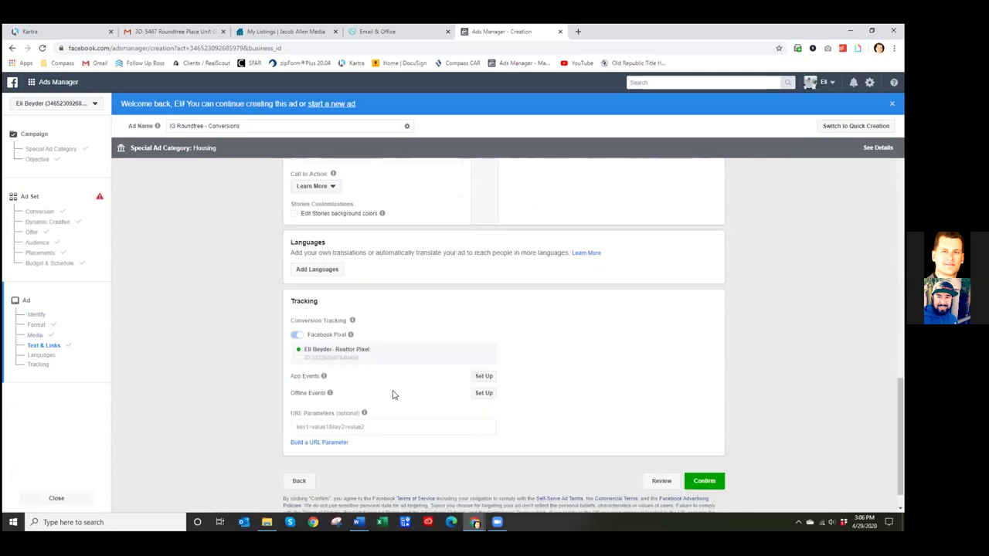
{"action": "scroll", "coordinate": [363, 355], "scroll_direction": "up", "scroll_amount": 2}
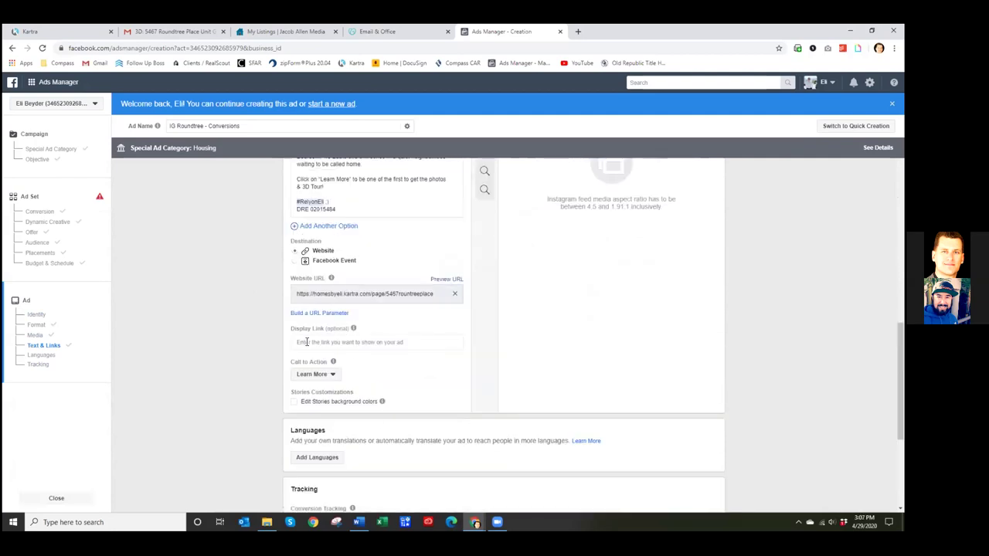
{"action": "scroll", "coordinate": [276, 346], "scroll_direction": "up", "scroll_amount": 2}
{"action": "scroll", "coordinate": [275, 346], "scroll_direction": "up", "scroll_amount": 3}
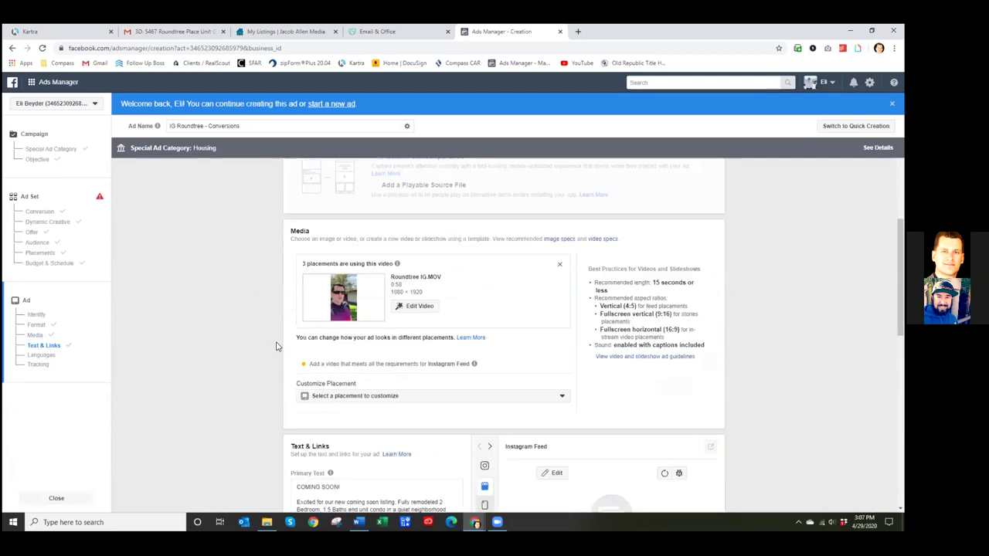
{"action": "scroll", "coordinate": [276, 346], "scroll_direction": "down", "scroll_amount": 1}
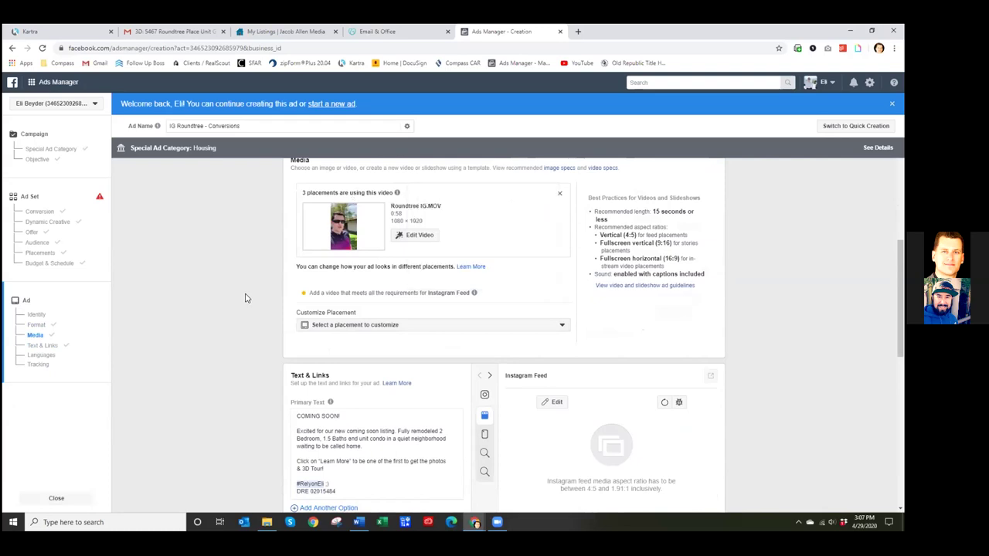
{"action": "scroll", "coordinate": [246, 298], "scroll_direction": "down", "scroll_amount": 2}
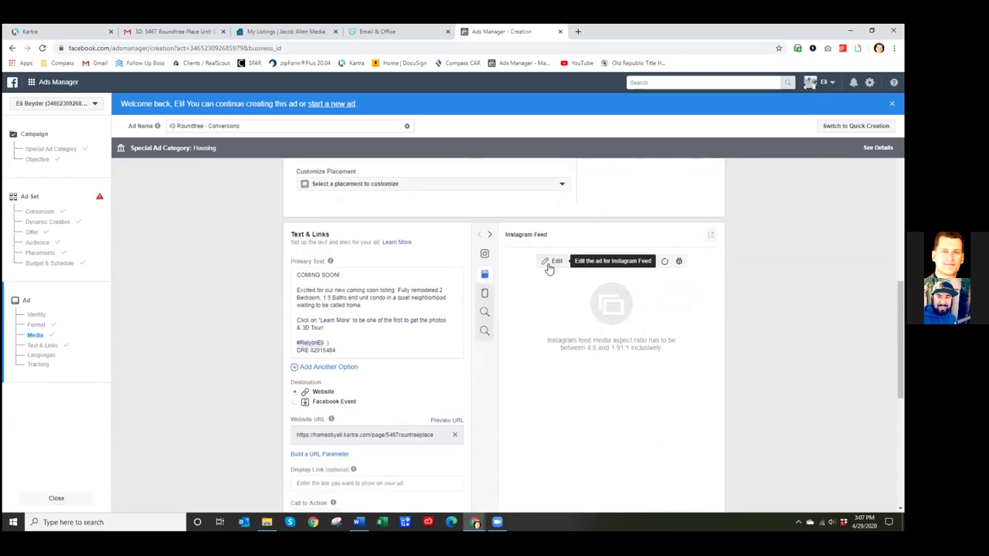
{"action": "left_click", "coordinate": [548, 268]}
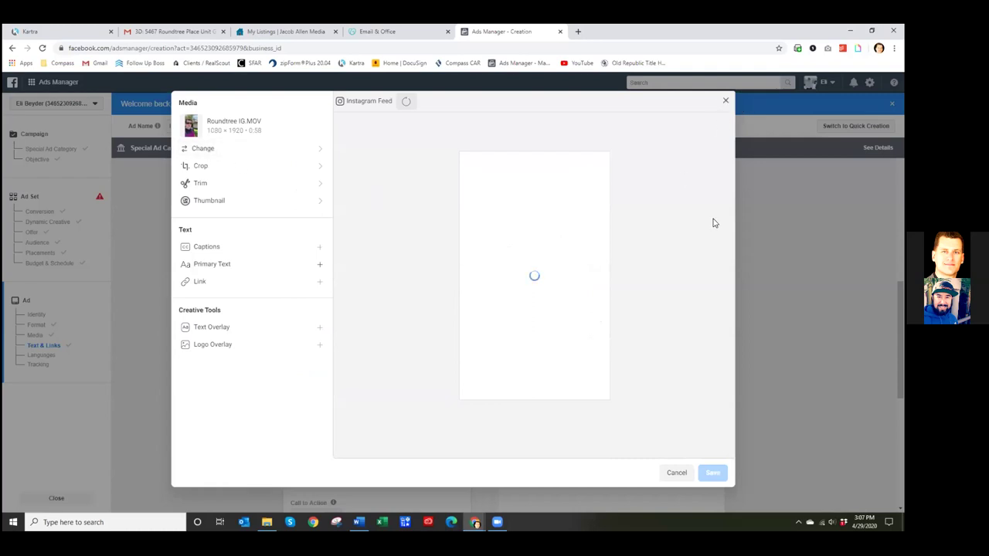
{"action": "left_click", "coordinate": [773, 306]}
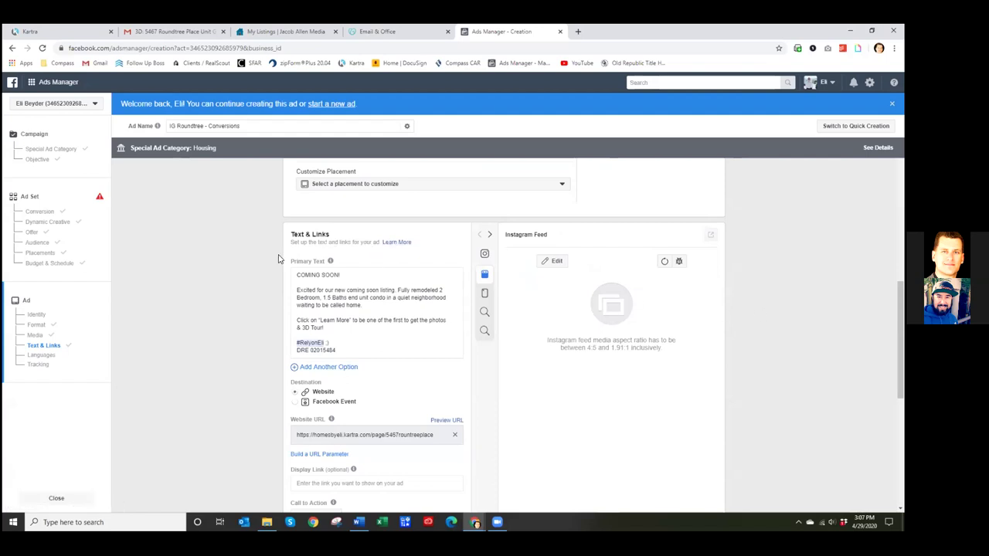
{"action": "scroll", "coordinate": [279, 258], "scroll_direction": "down", "scroll_amount": 2}
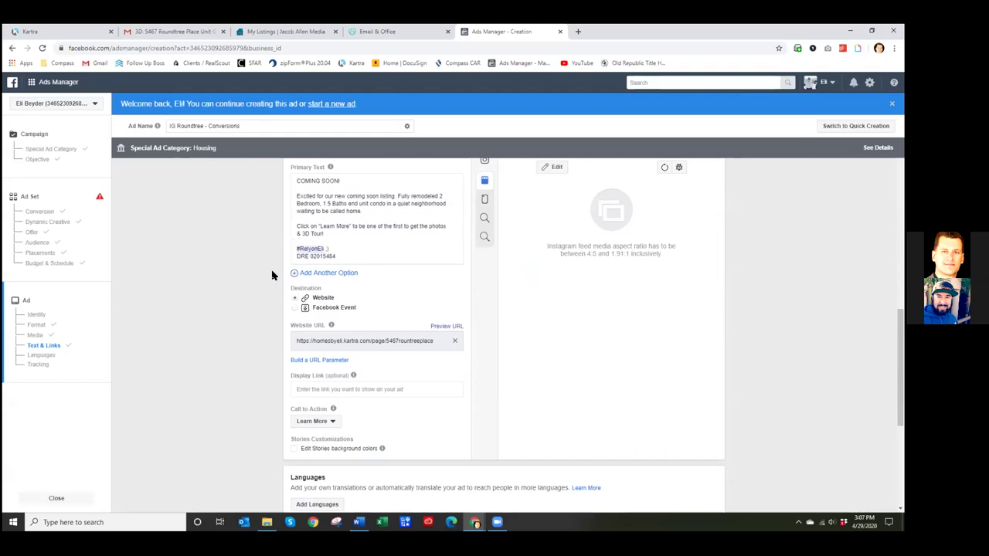
{"action": "left_click", "coordinate": [344, 274]}
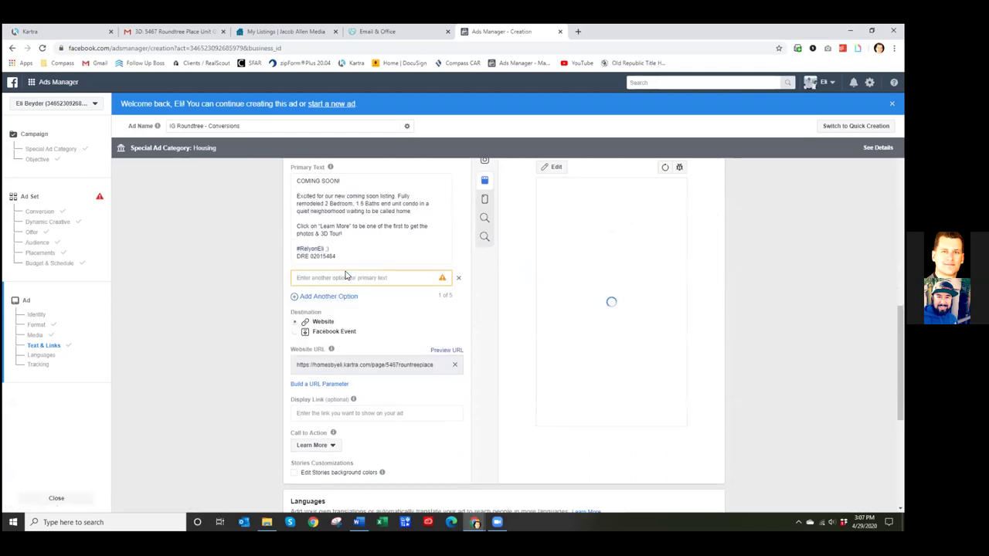
{"action": "left_click", "coordinate": [360, 278]}
{"action": "scroll", "coordinate": [265, 283], "scroll_direction": "up", "scroll_amount": 1}
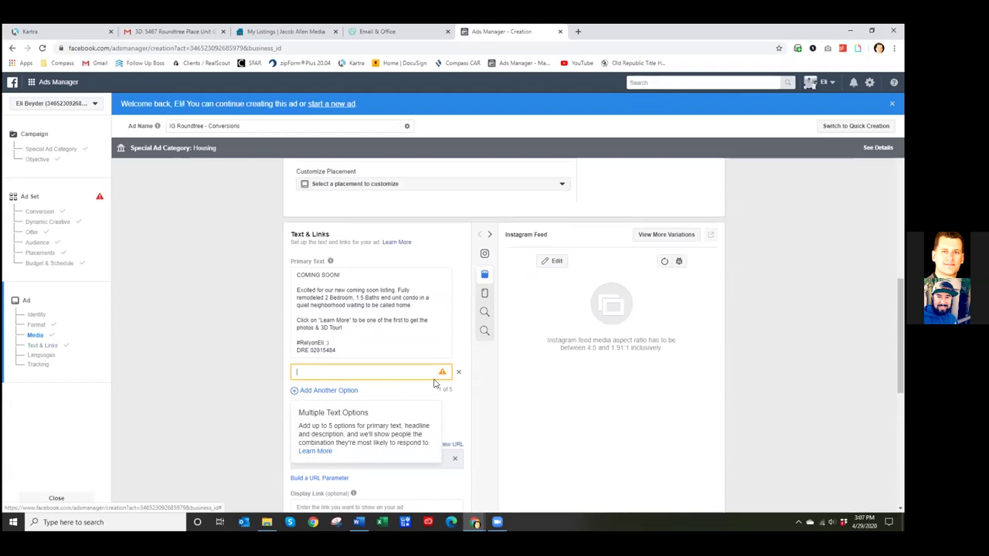
{"action": "left_click", "coordinate": [205, 343]}
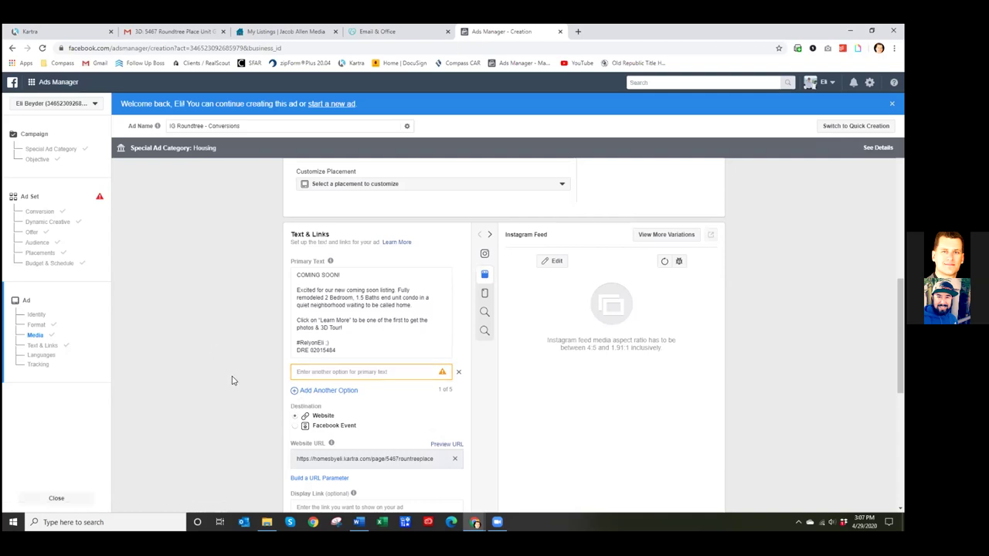
{"action": "scroll", "coordinate": [232, 379], "scroll_direction": "down", "scroll_amount": 1}
{"action": "left_click", "coordinate": [458, 278]}
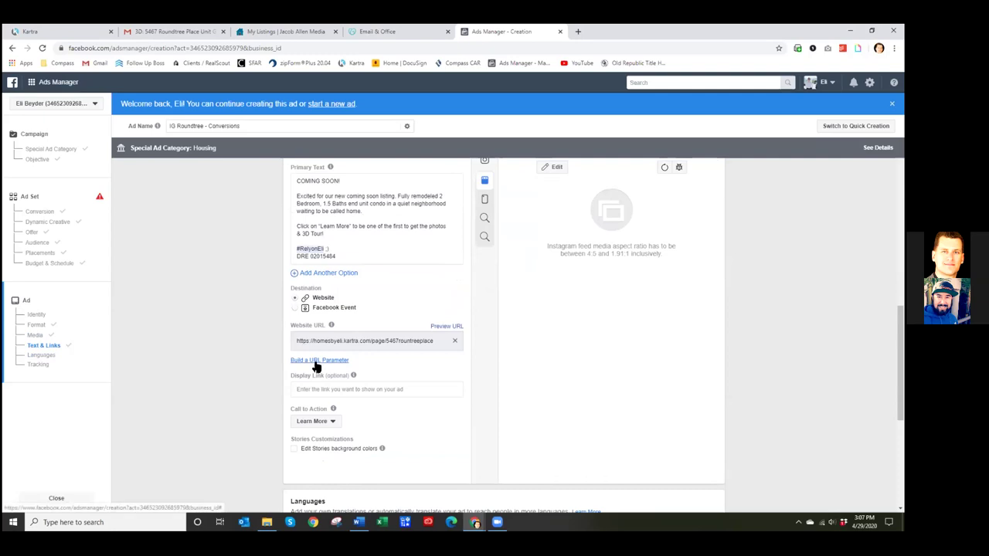
{"action": "scroll", "coordinate": [249, 423], "scroll_direction": "down", "scroll_amount": 3}
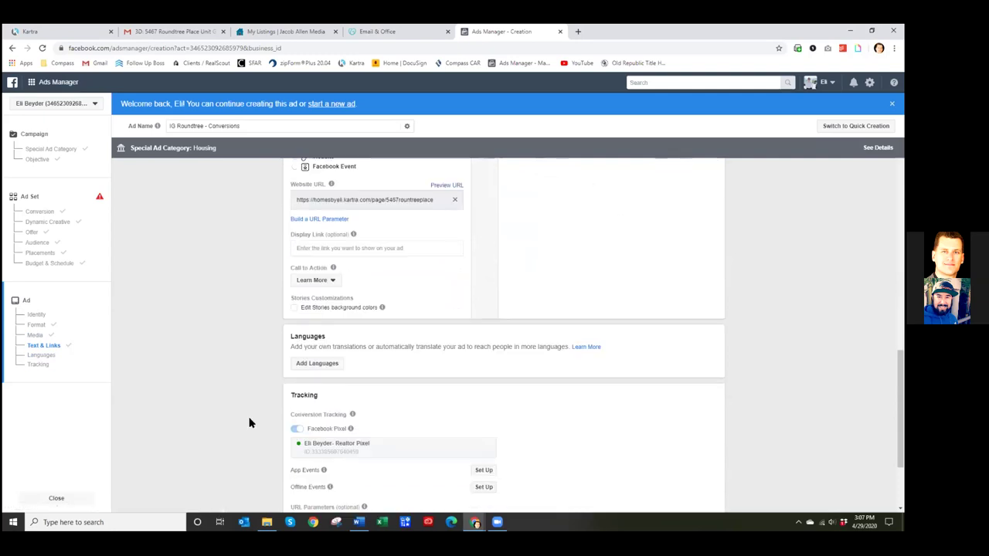
{"action": "scroll", "coordinate": [248, 422], "scroll_direction": "down", "scroll_amount": 2}
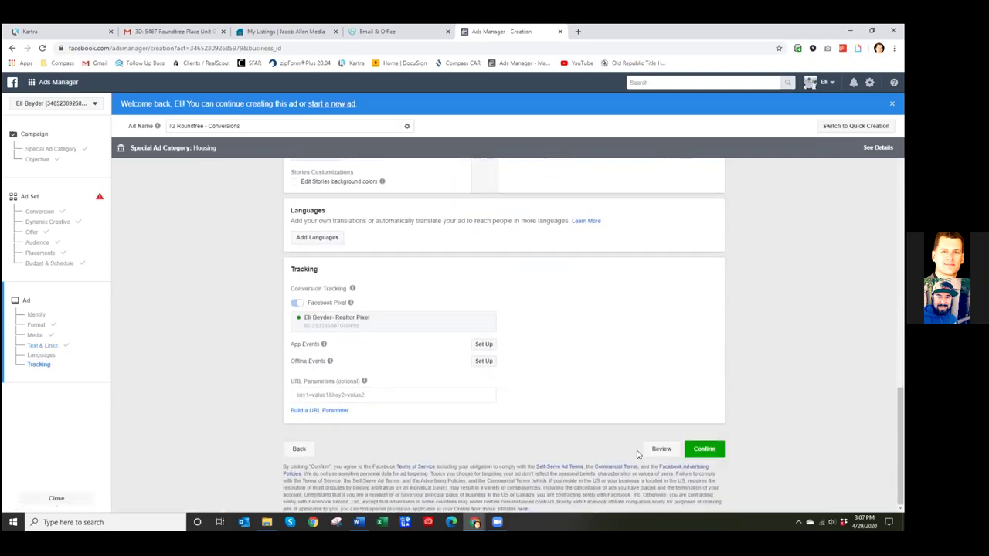
Confirm publishing the IG Roundtree - Conversions ad, check the Ads list, then return to Campaigns
{"action": "left_click", "coordinate": [702, 451]}
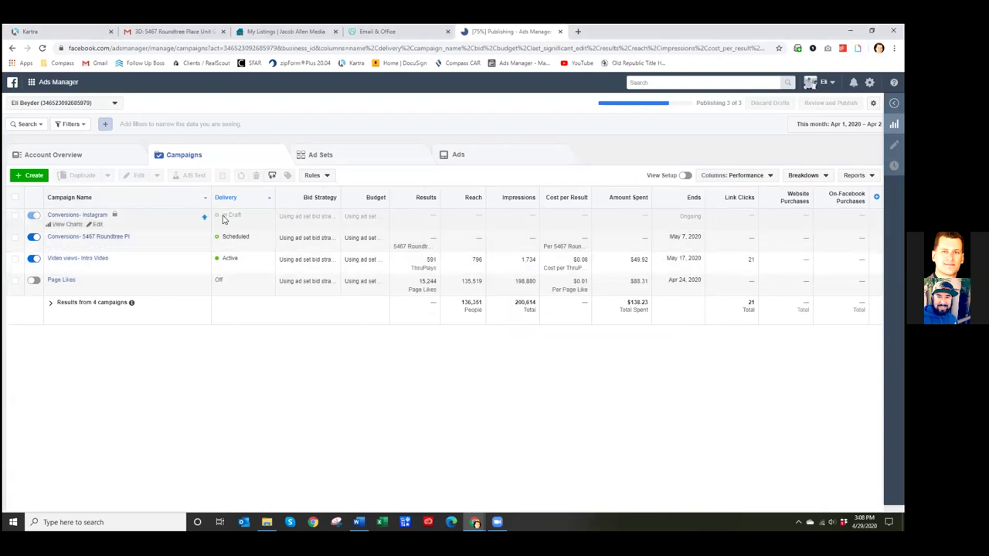
{"action": "left_click", "coordinate": [485, 160]}
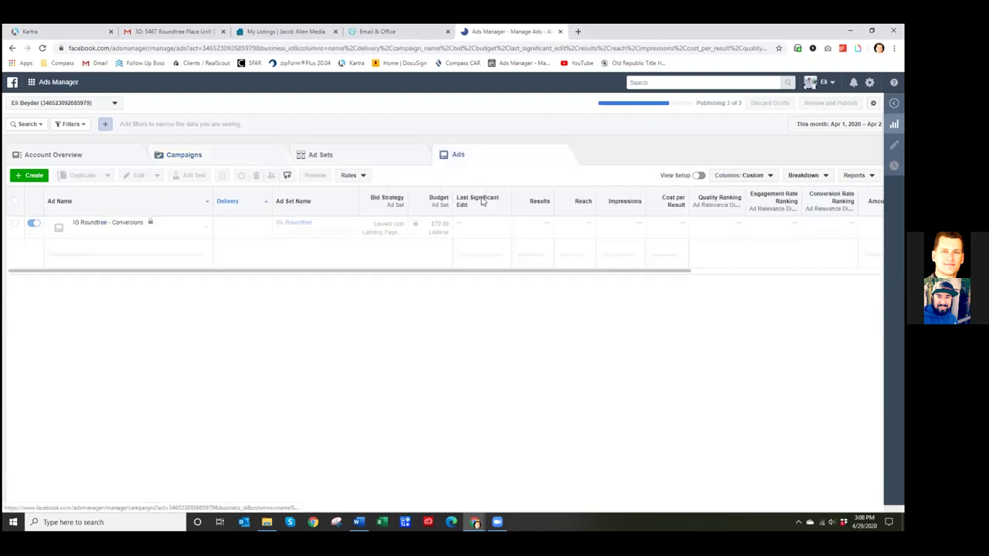
{"action": "left_click", "coordinate": [209, 157]}
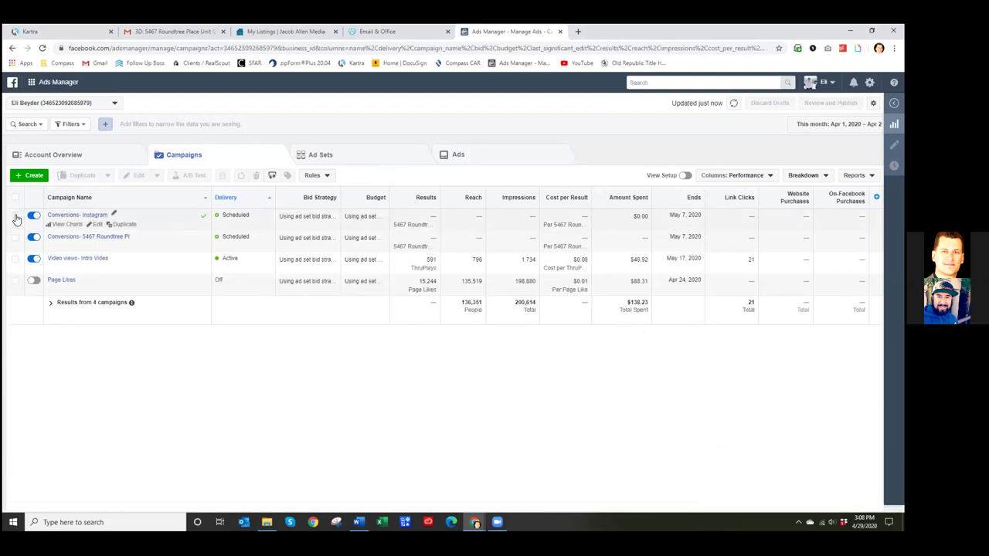
Select the Conversions- Instagram campaign row, now scheduled to end May 7, 2020
{"action": "left_click", "coordinate": [15, 219]}
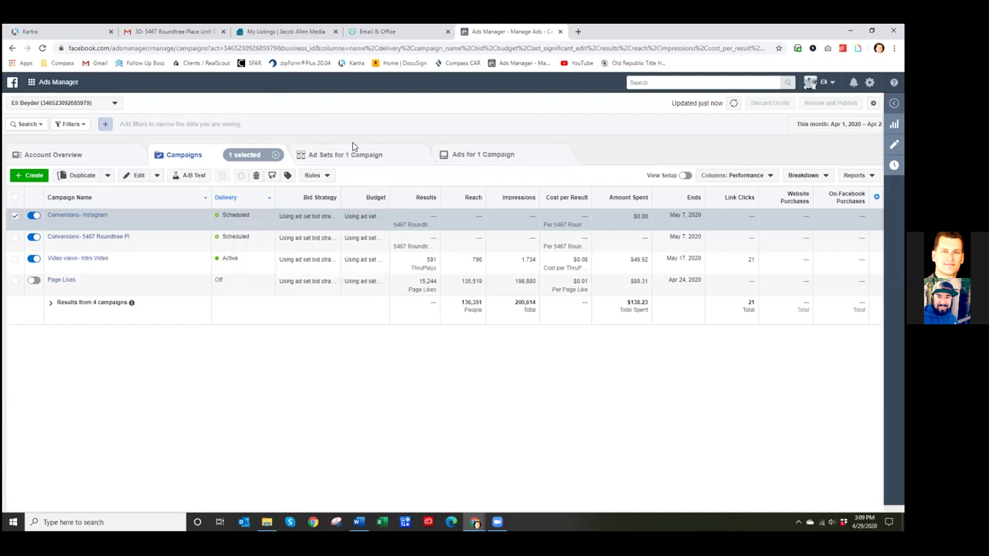
Show the selected campaign's ads and edit the IG Roundtree - Conversions ad
{"action": "left_click", "coordinate": [481, 153]}
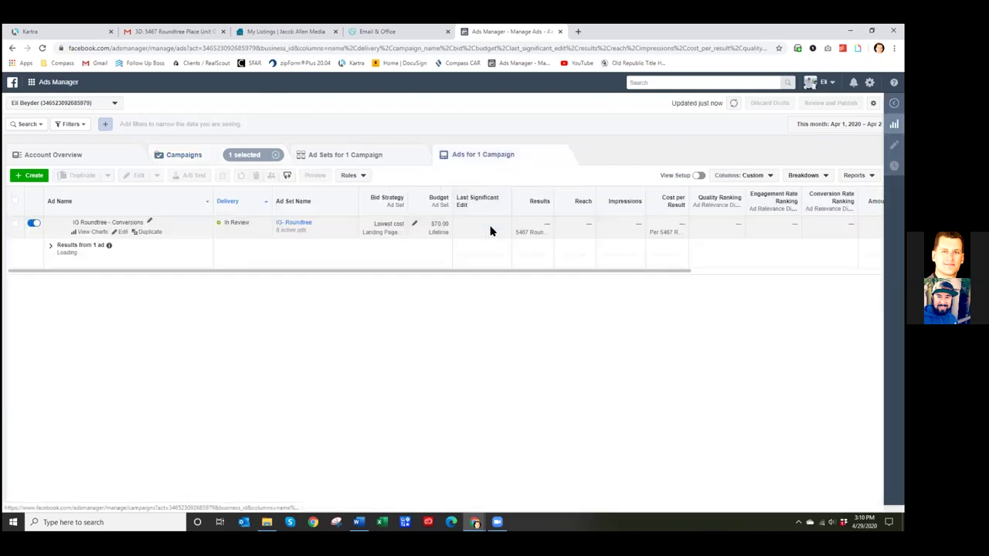
{"action": "left_click", "coordinate": [123, 232]}
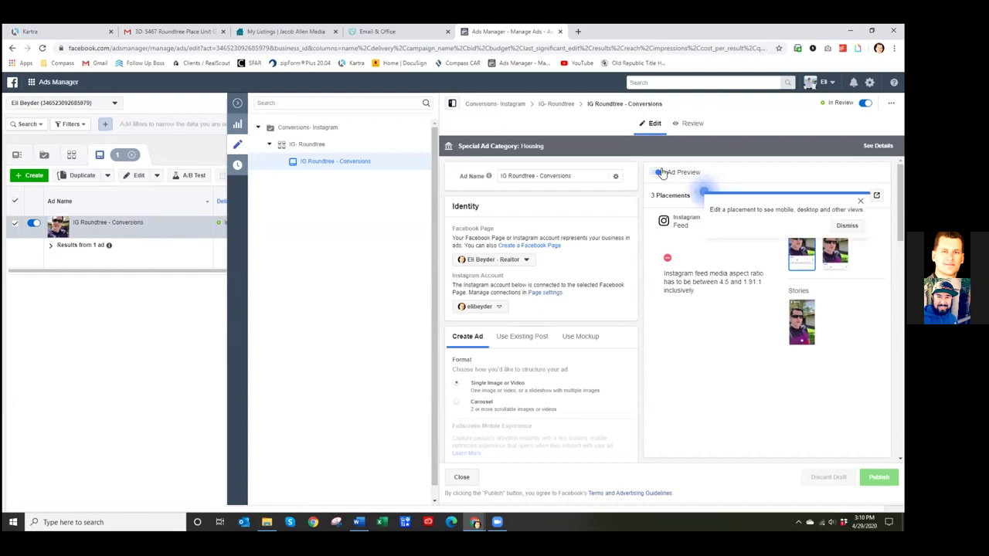
Send a Story Ad preview notification of IG Roundtree - Conversions to the linked Instagram account
{"action": "left_click", "coordinate": [876, 196]}
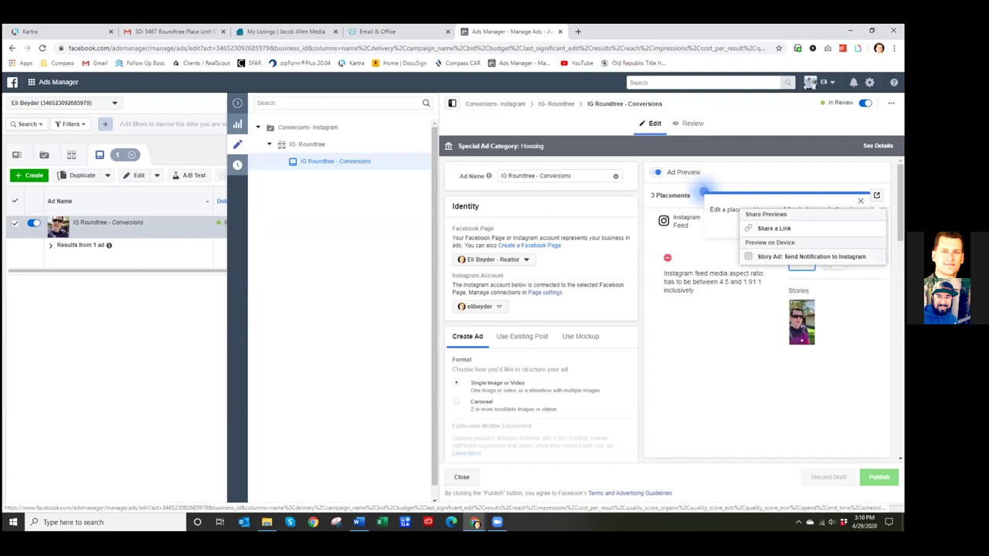
{"action": "left_click", "coordinate": [808, 257]}
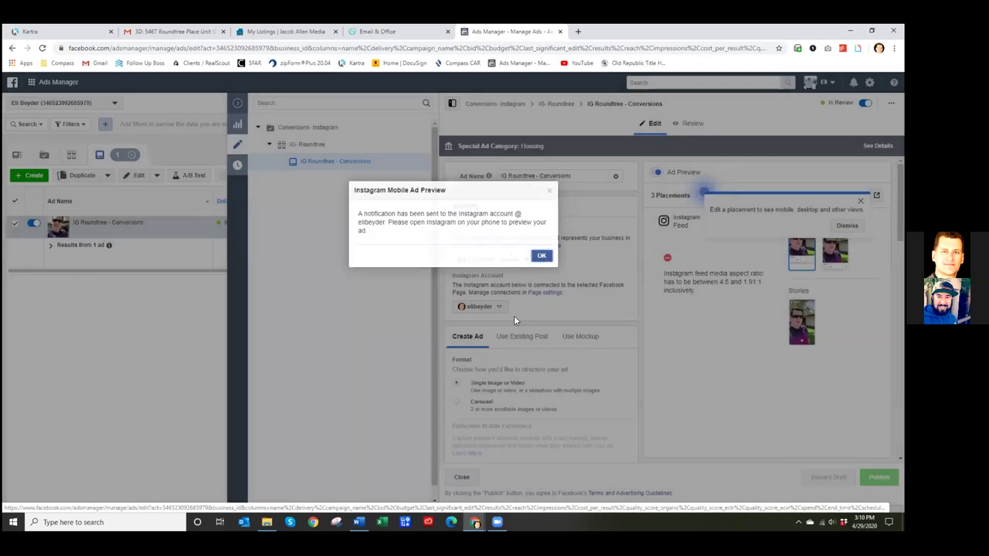
{"action": "left_click", "coordinate": [515, 317]}
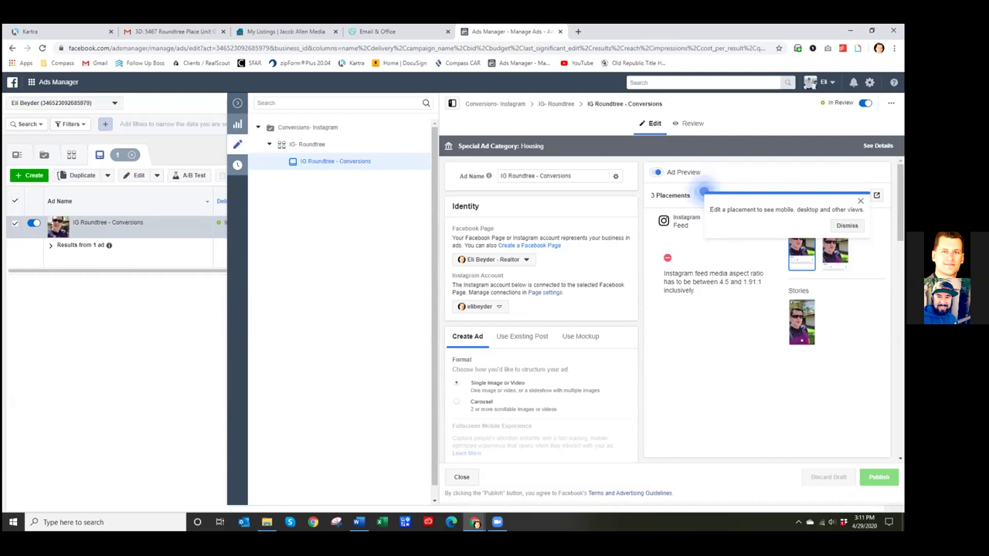
Dismiss the 'Edit a placement' tip and scroll down to the Facebook Pixel tracking settings
{"action": "left_click", "coordinate": [847, 226]}
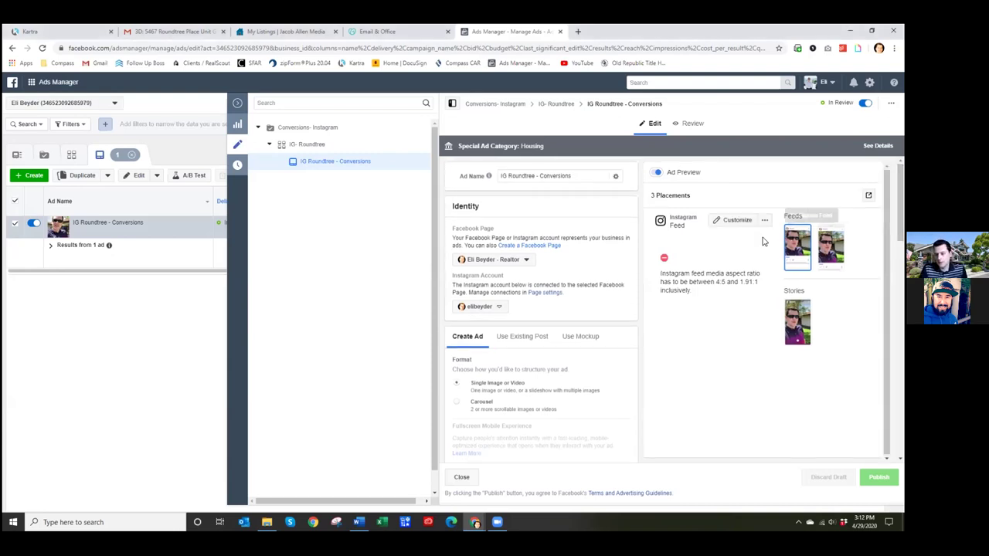
{"action": "scroll", "coordinate": [639, 194], "scroll_direction": "down", "scroll_amount": 15}
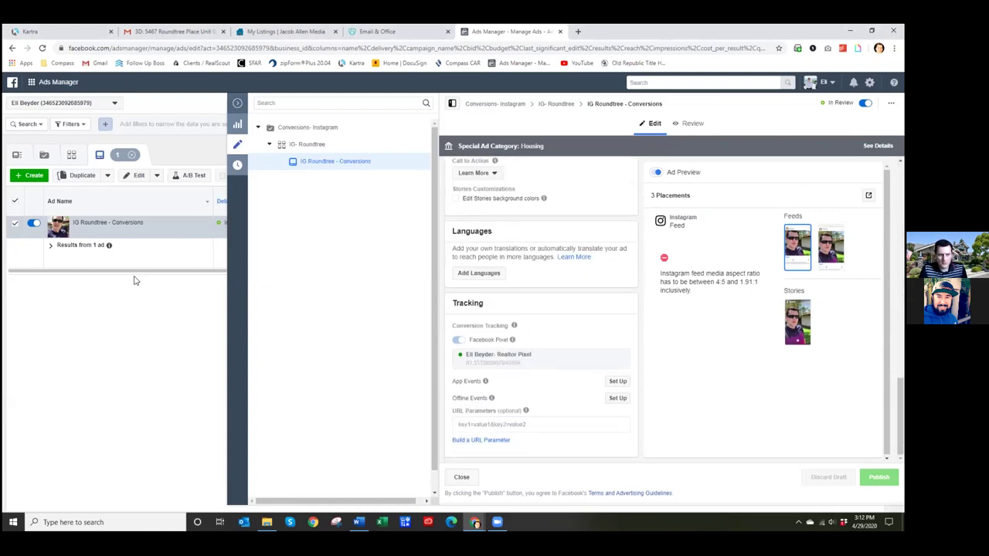
Close the ad edit pane and clear the Campaigns '1 selected' filter to list all four ads
{"action": "left_click", "coordinate": [240, 103]}
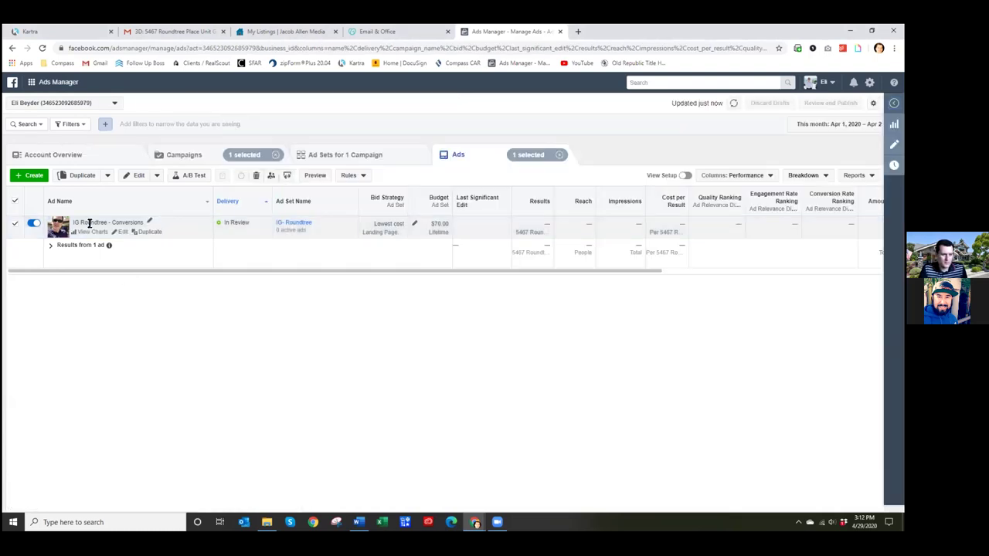
{"action": "left_click", "coordinate": [275, 154]}
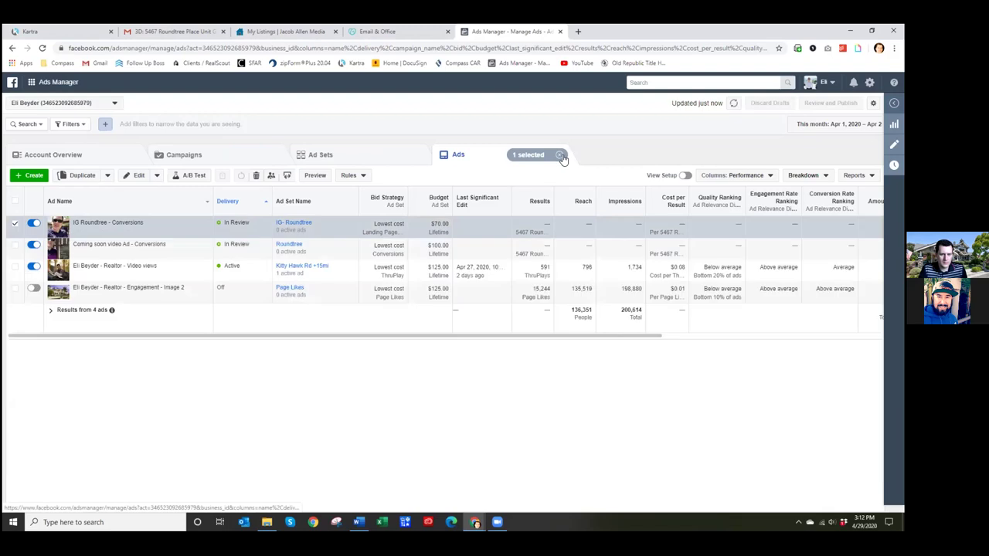
Clear the Ads '1 selected' filter and go back to the list of four campaigns
{"action": "left_click", "coordinate": [560, 155]}
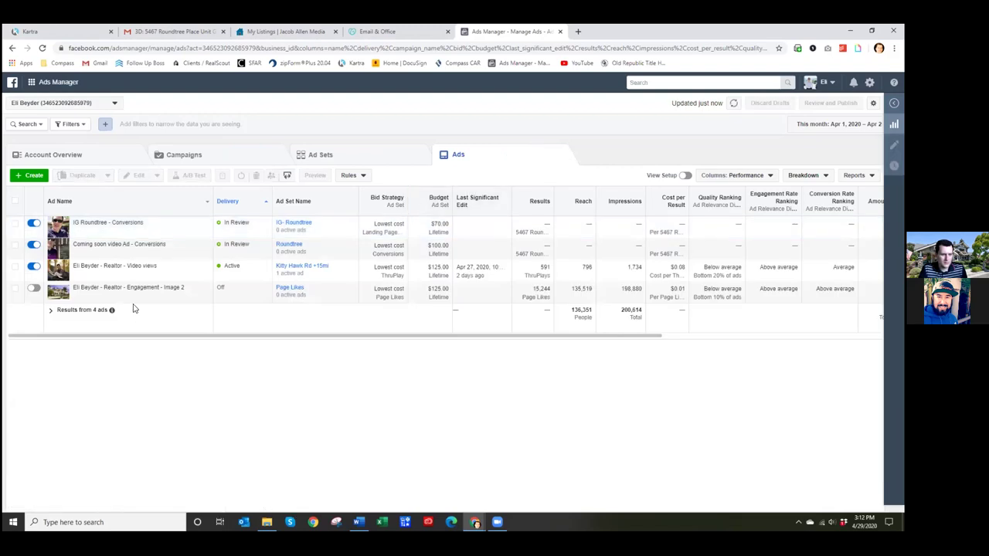
{"action": "left_click", "coordinate": [209, 157]}
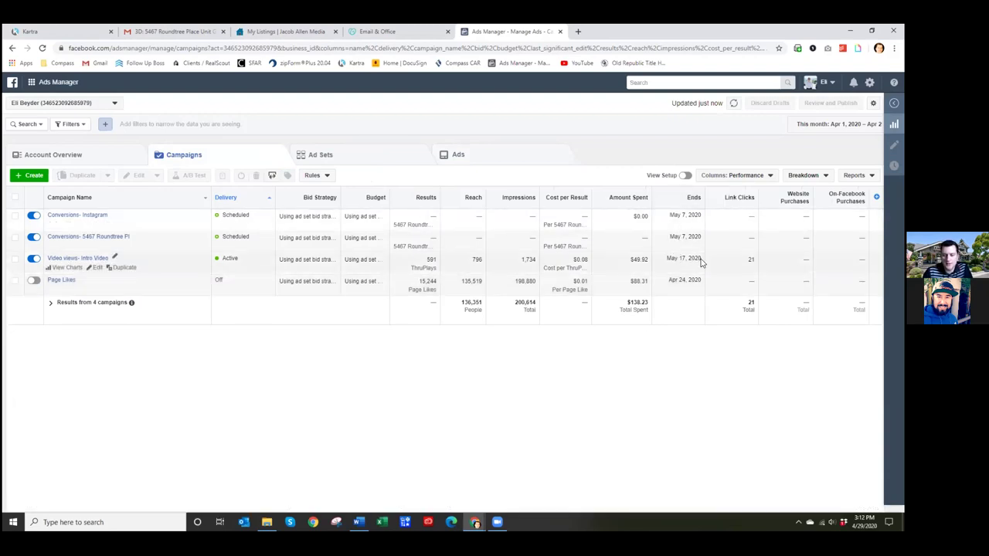
Select the Video views- Intro Video row to review its 591 ThruPlays and May 17, 2020 end
{"action": "left_click_drag", "start_coordinate": [700, 260], "coordinate": [345, 259]}
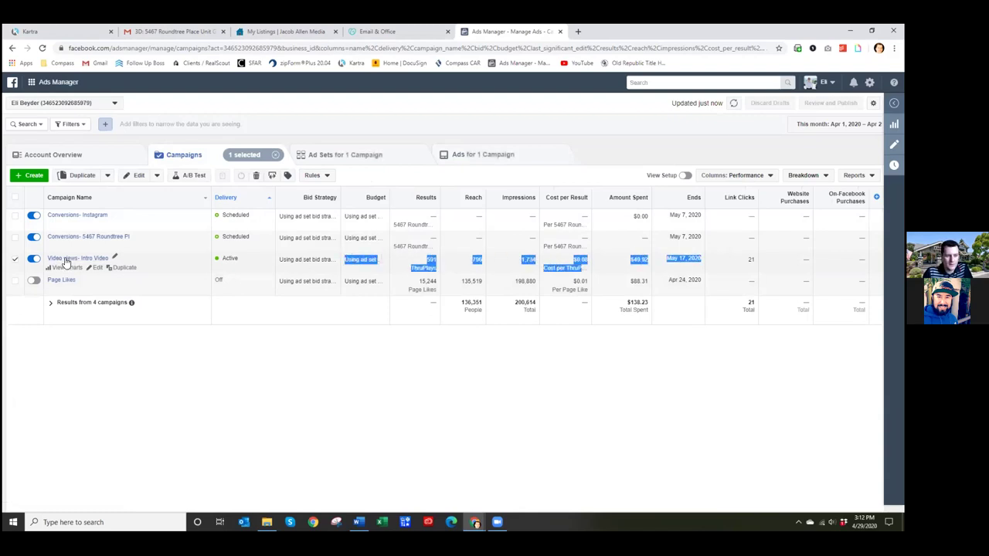
{"action": "left_click", "coordinate": [429, 346]}
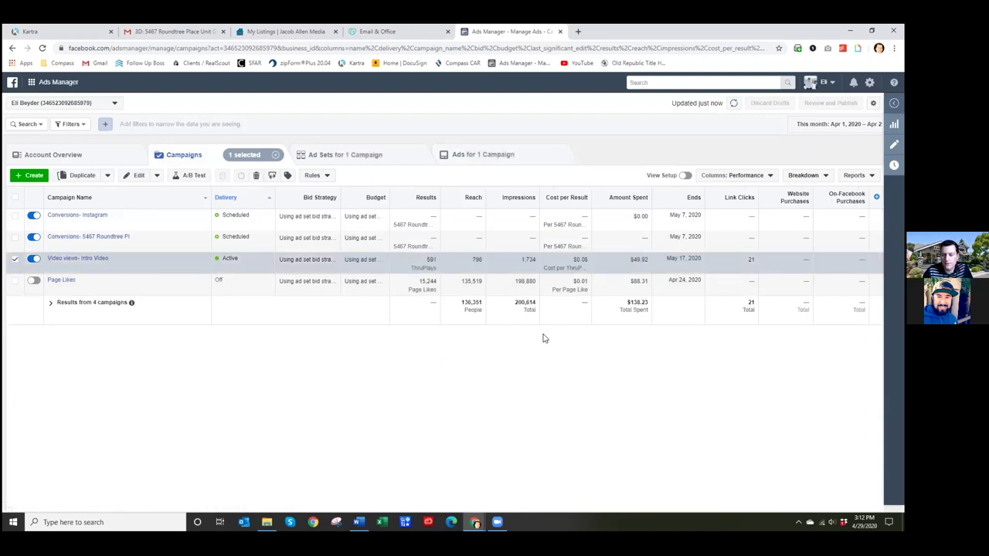